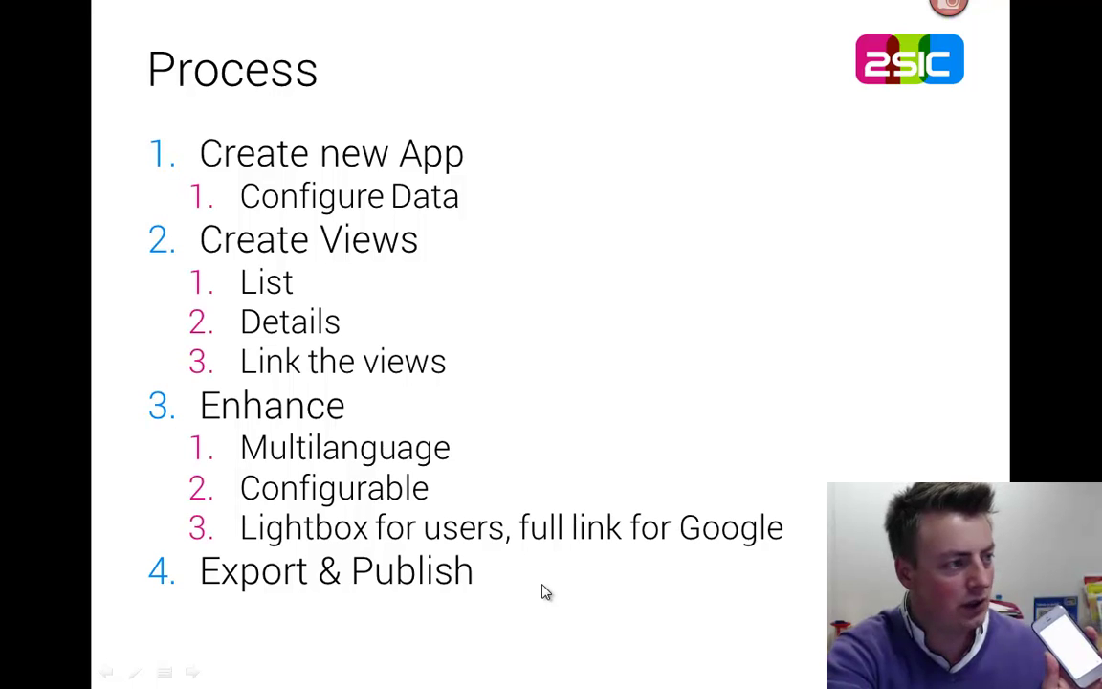
Step: Back in DNN, drag a new App module into the Answer page's content pane
key("alt+Tab")
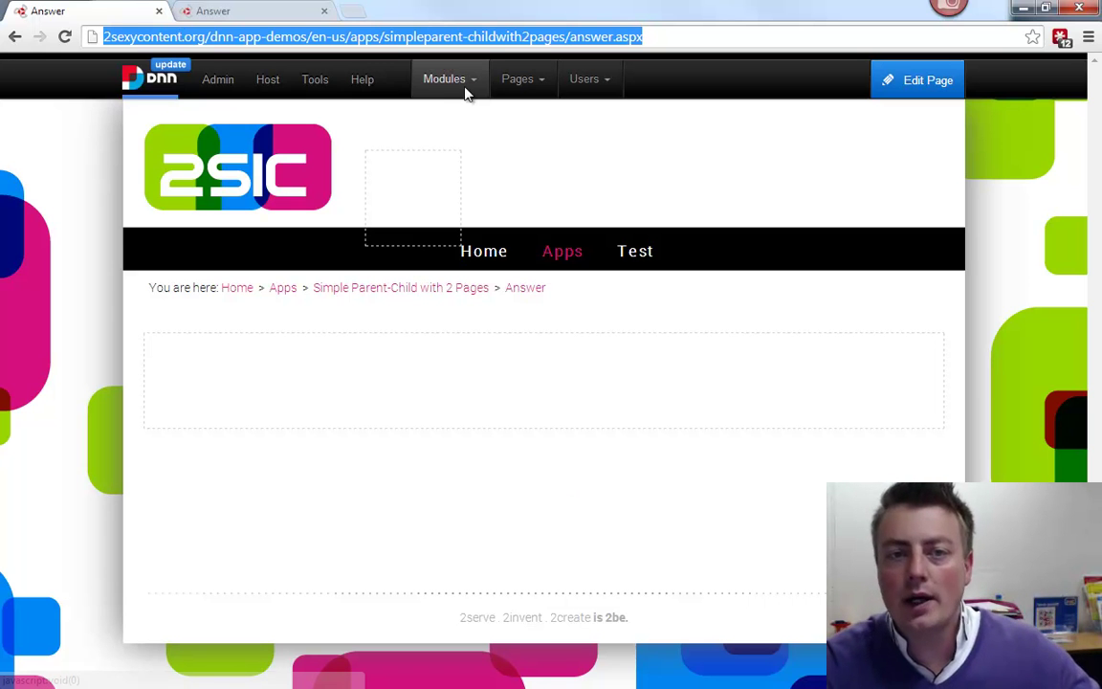
mouse_move(465, 91)
left_click(465, 124)
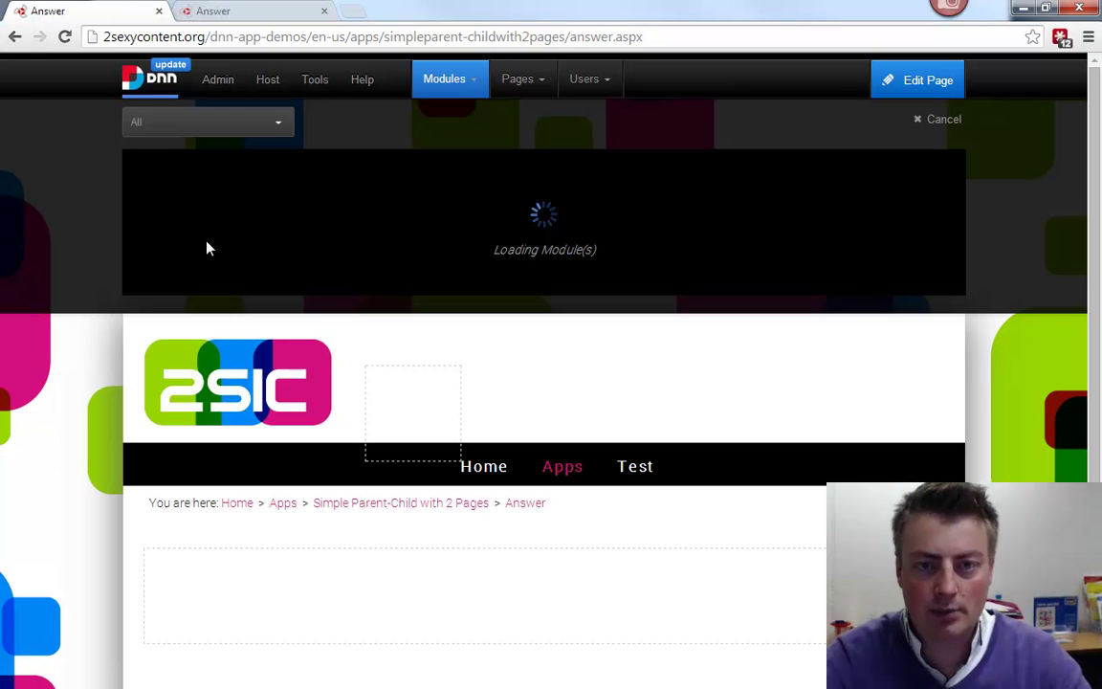
left_click_drag(191, 223, 246, 598)
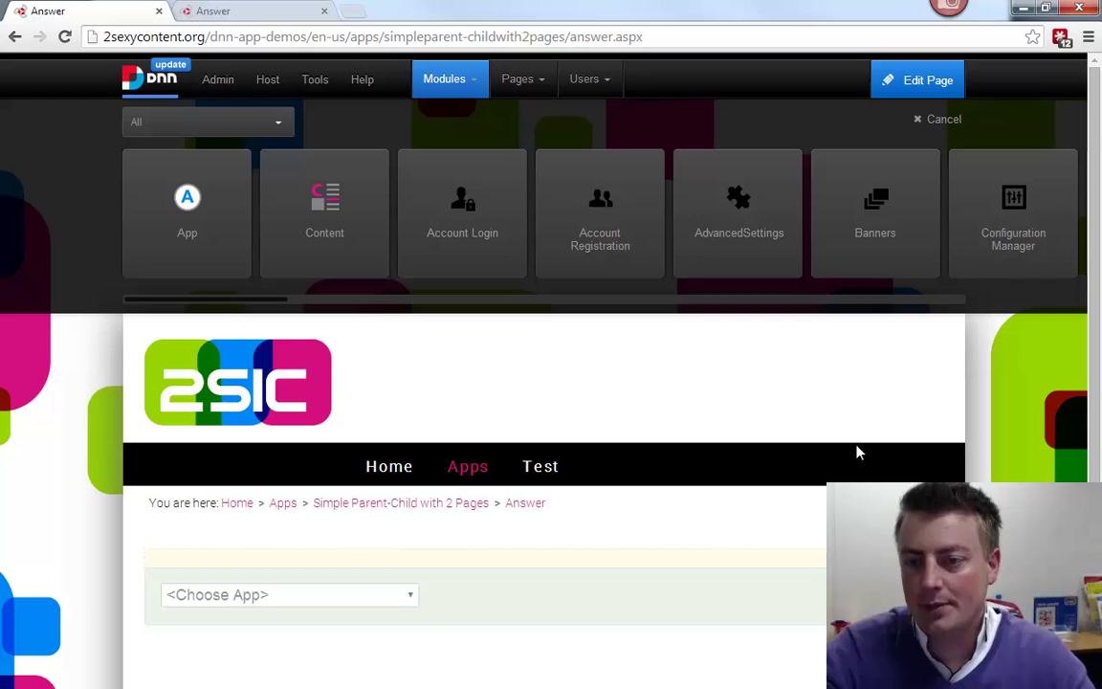
Step: In Apps Management, create an app named 'Simple Parent-Child with 2 pages'
left_click(794, 535)
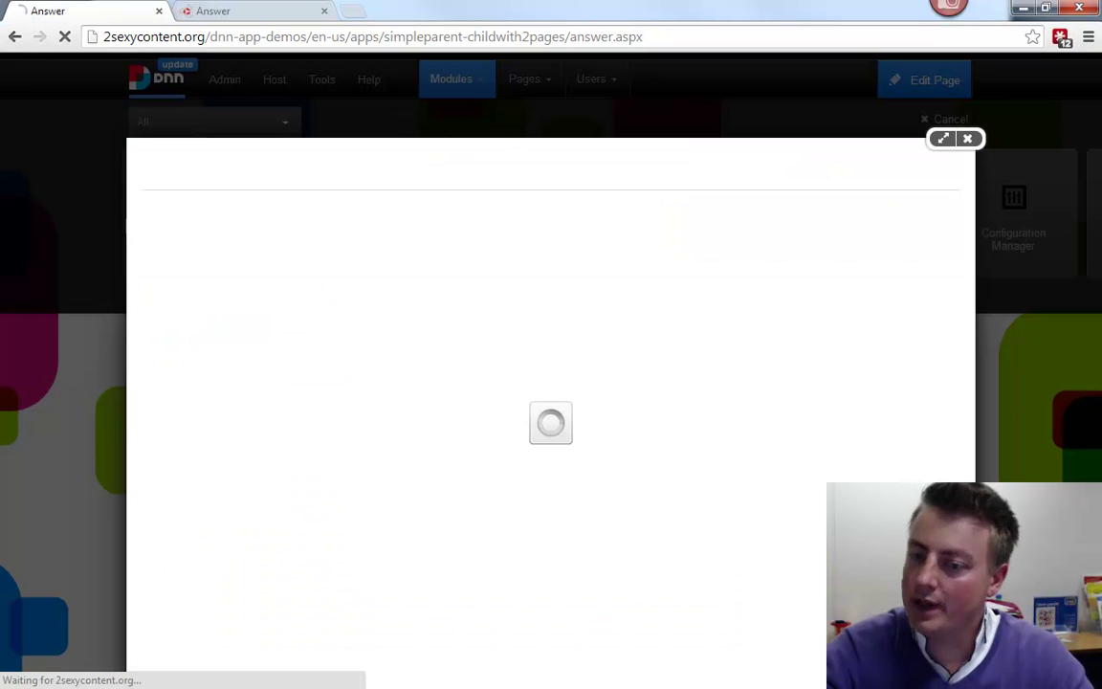
scroll(257, 546, "down", 3)
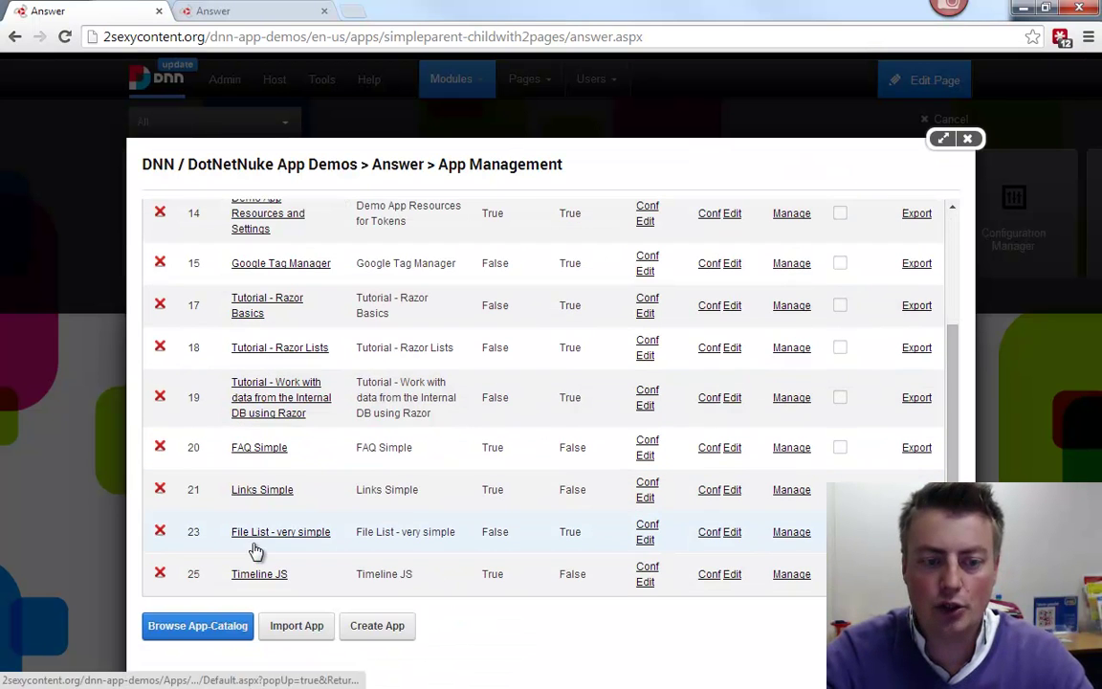
left_click(402, 631)
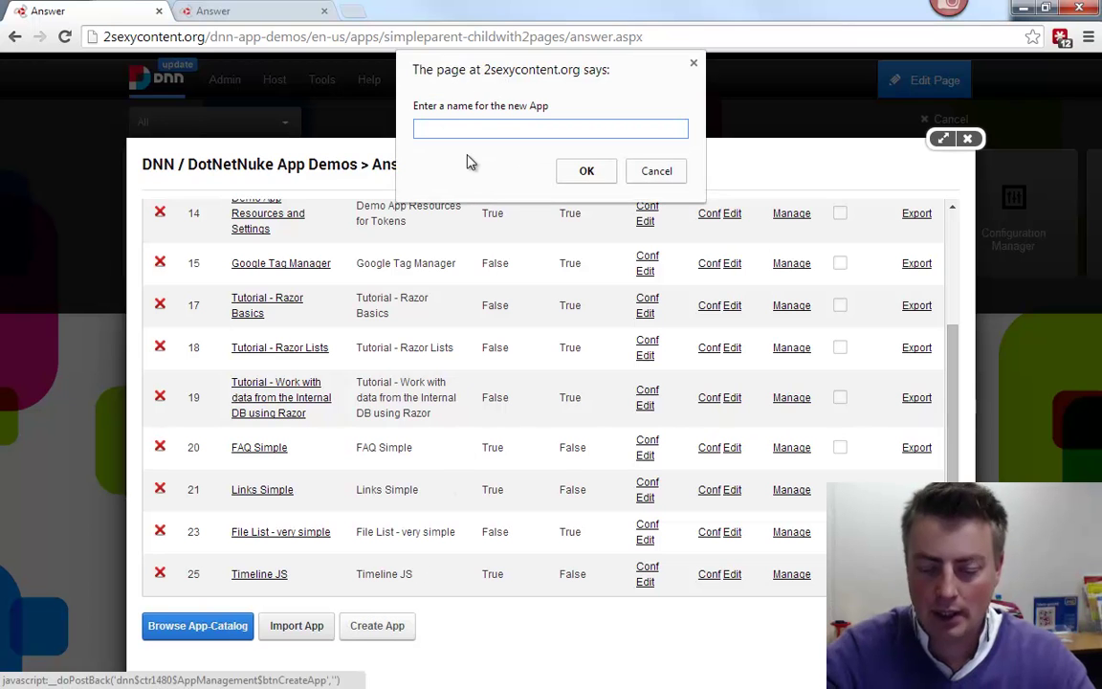
key("ctrl+v")
key("ctrl+a")
key("BackSpace")
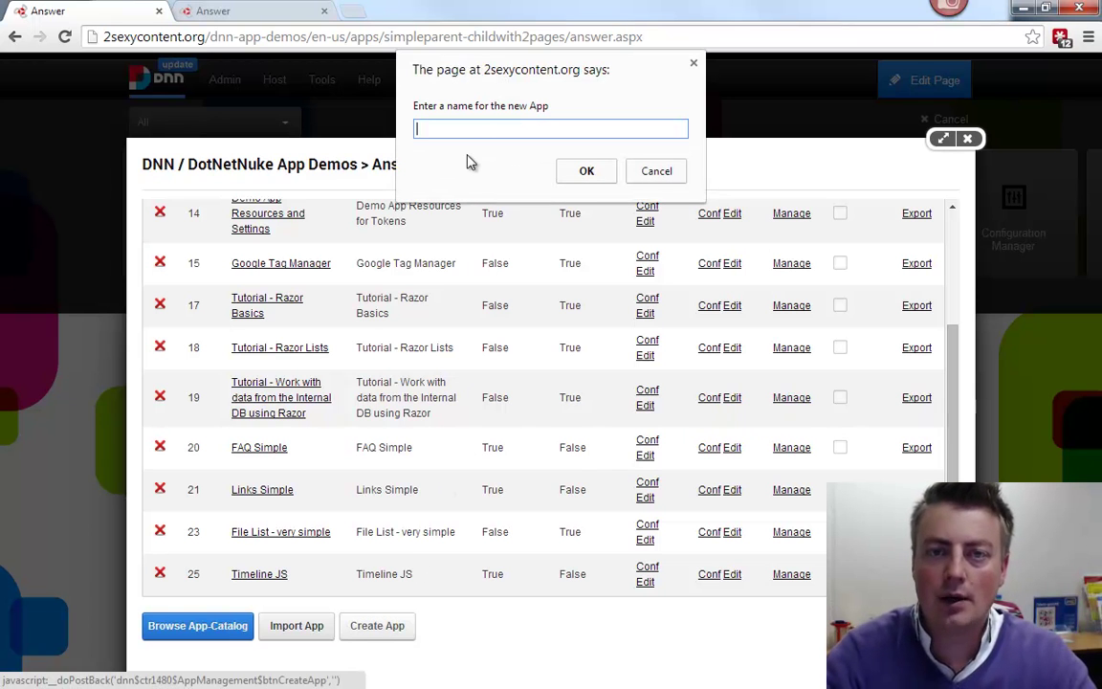
type("Simple P")
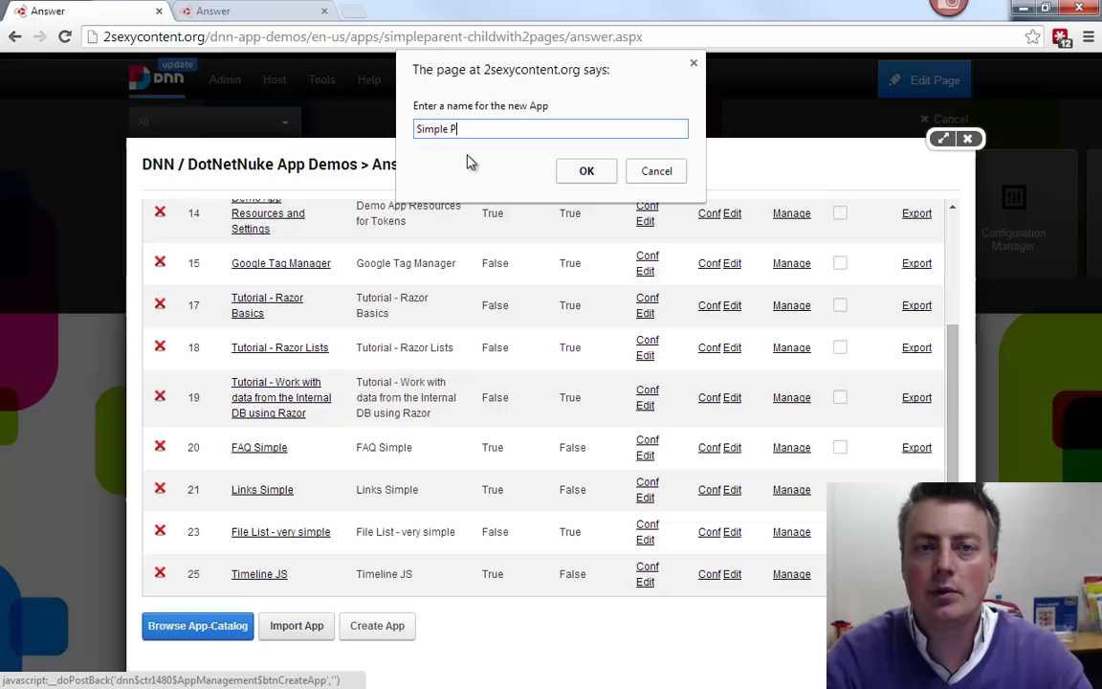
type("arent-Child with 2 pages")
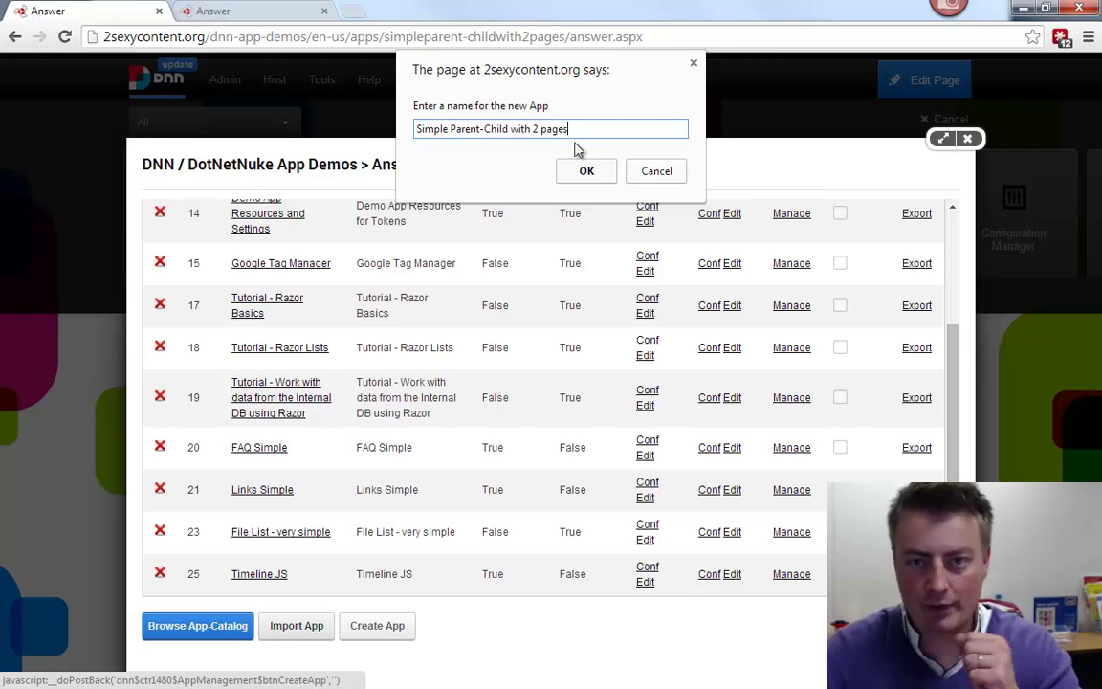
left_click(588, 171)
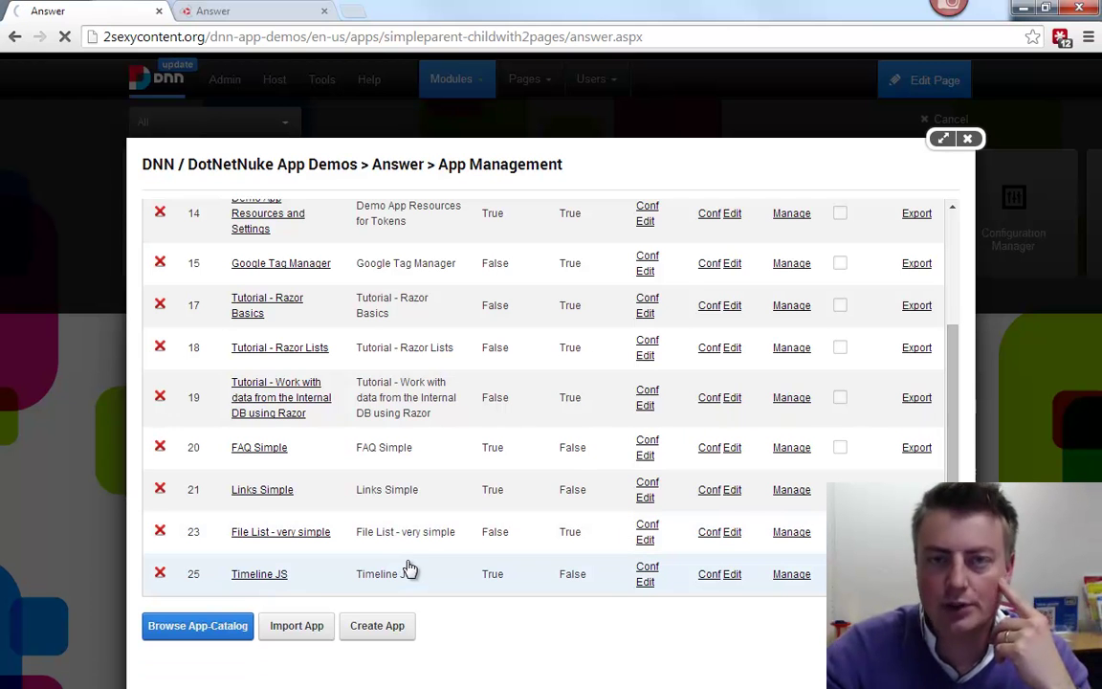
Step: Add content type 'QuestionAndAnswer' with description 'Q & A' to the new app
scroll(408, 568, "down", 3)
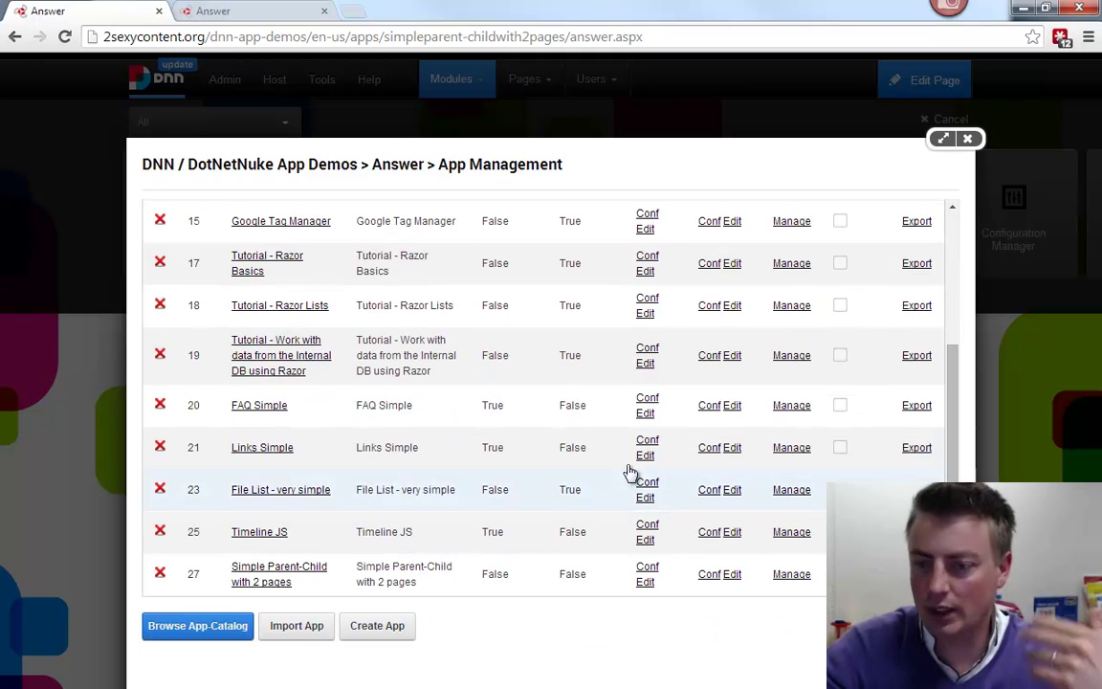
left_click(791, 575)
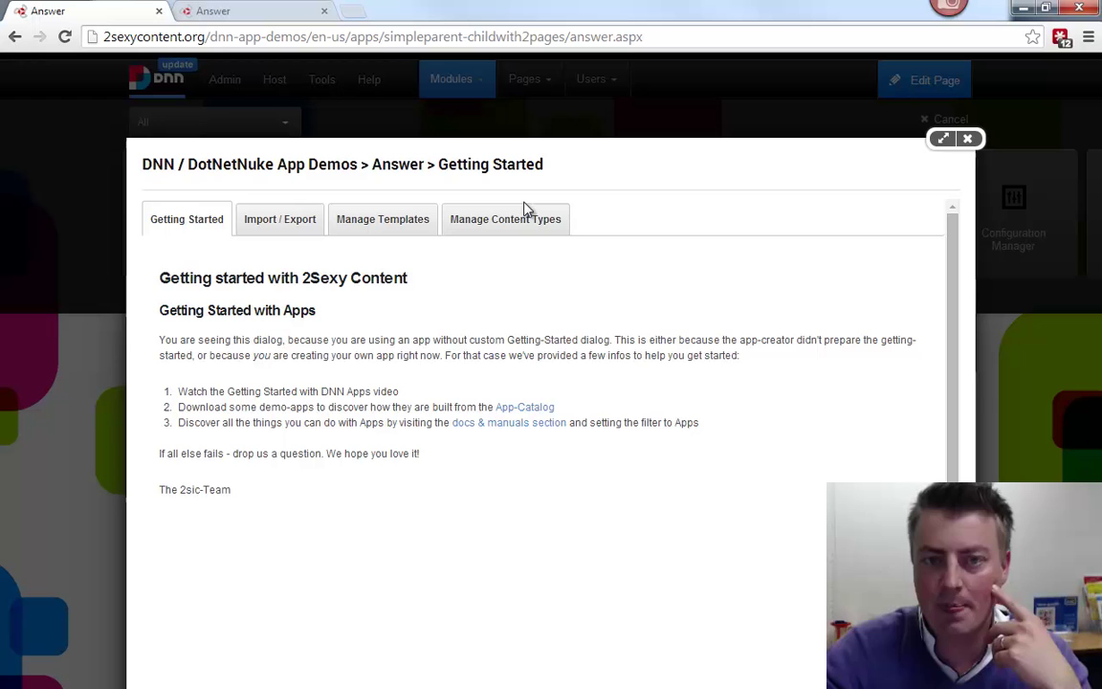
left_click(522, 220)
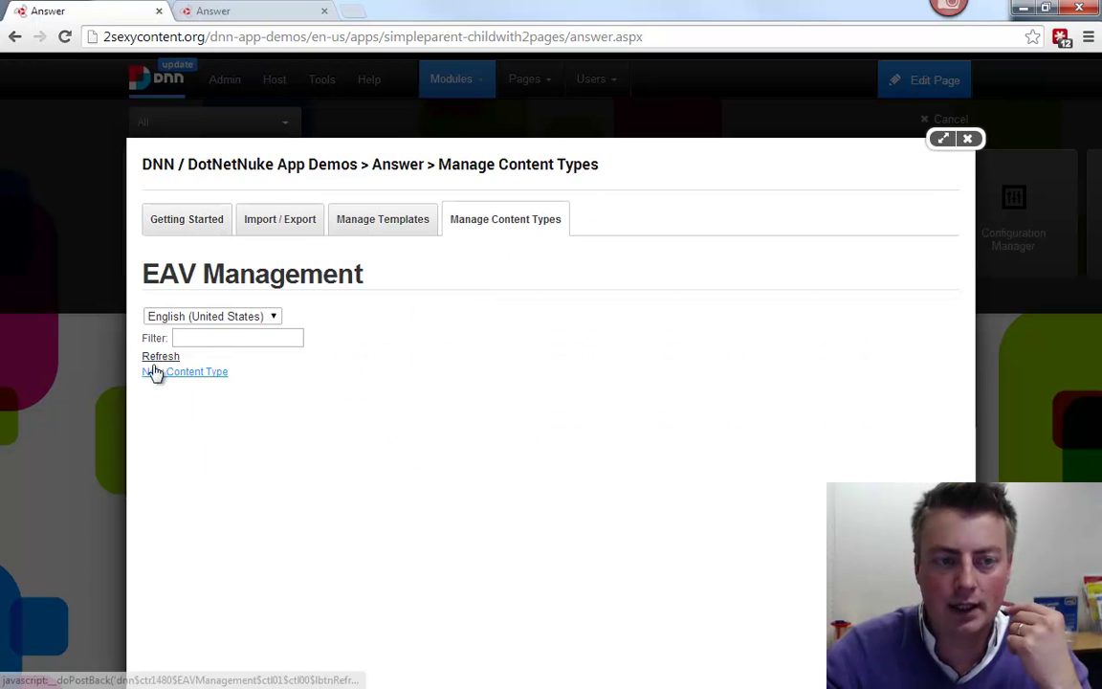
left_click(156, 372)
left_click(191, 355)
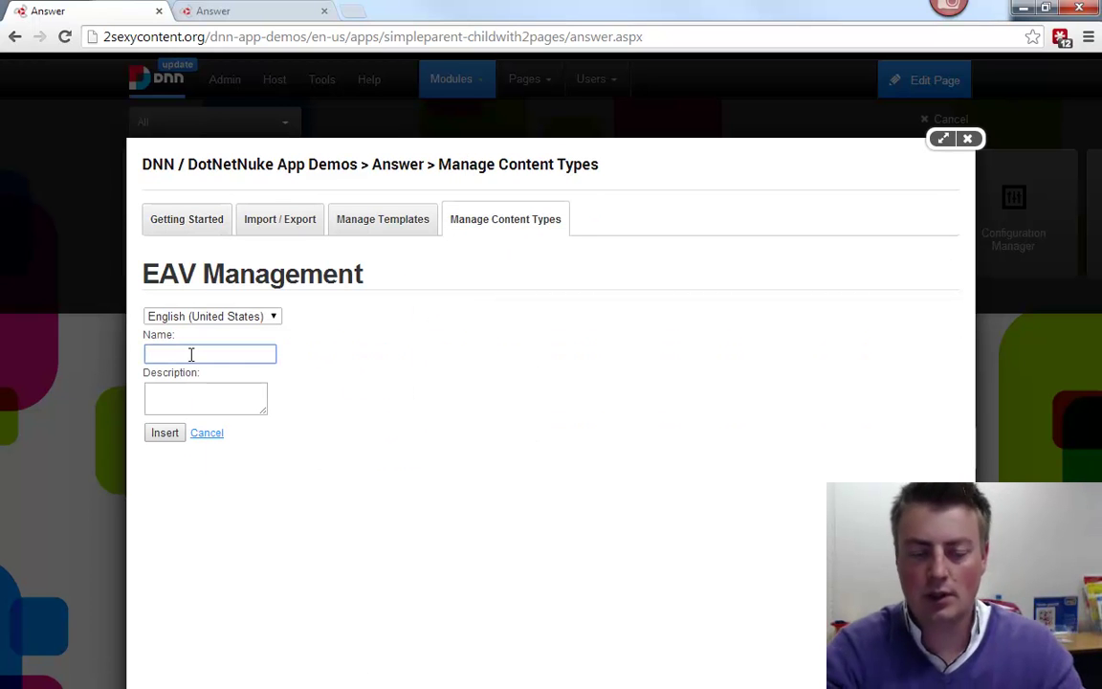
type("QuestionAndAn")
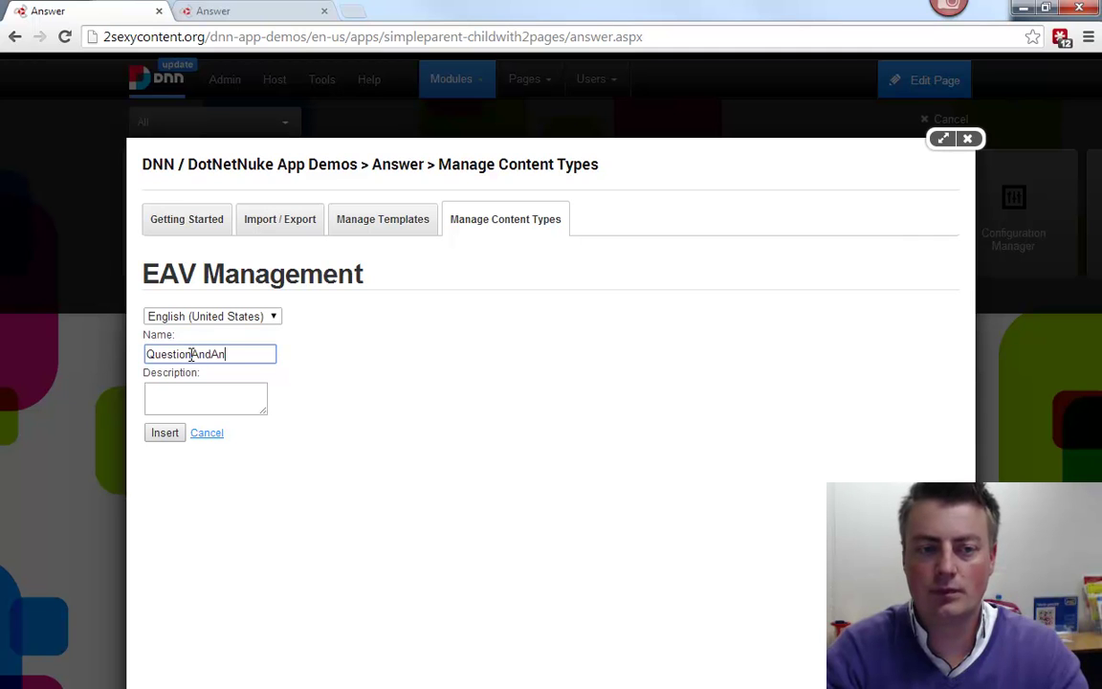
type("swer")
key("Tab")
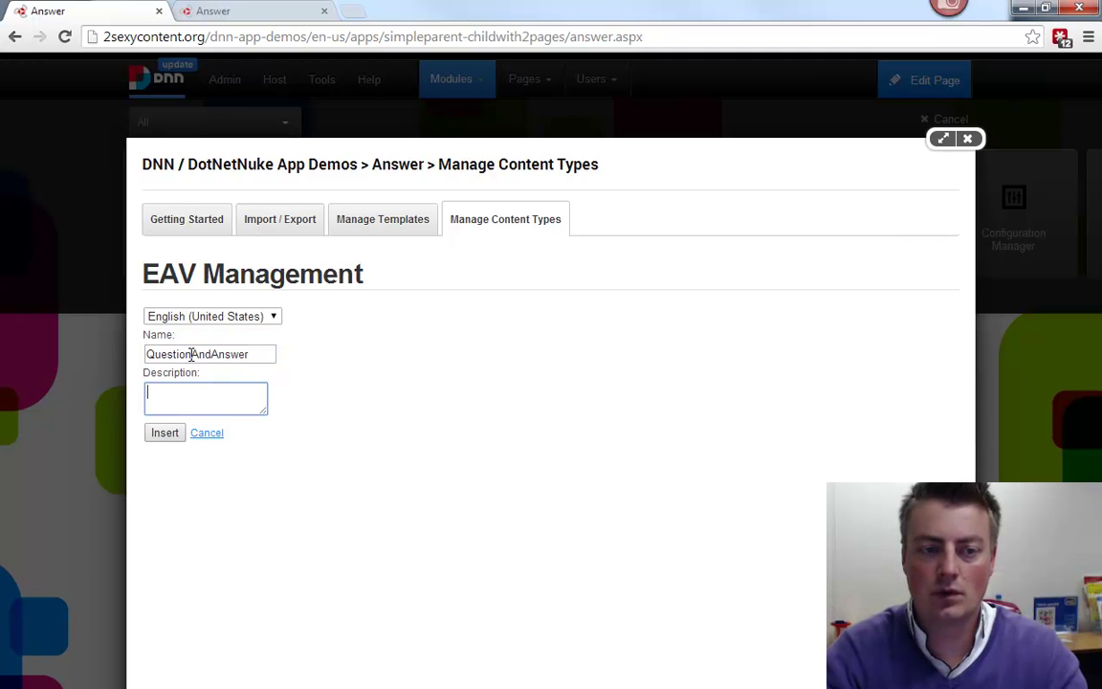
type("Q & A")
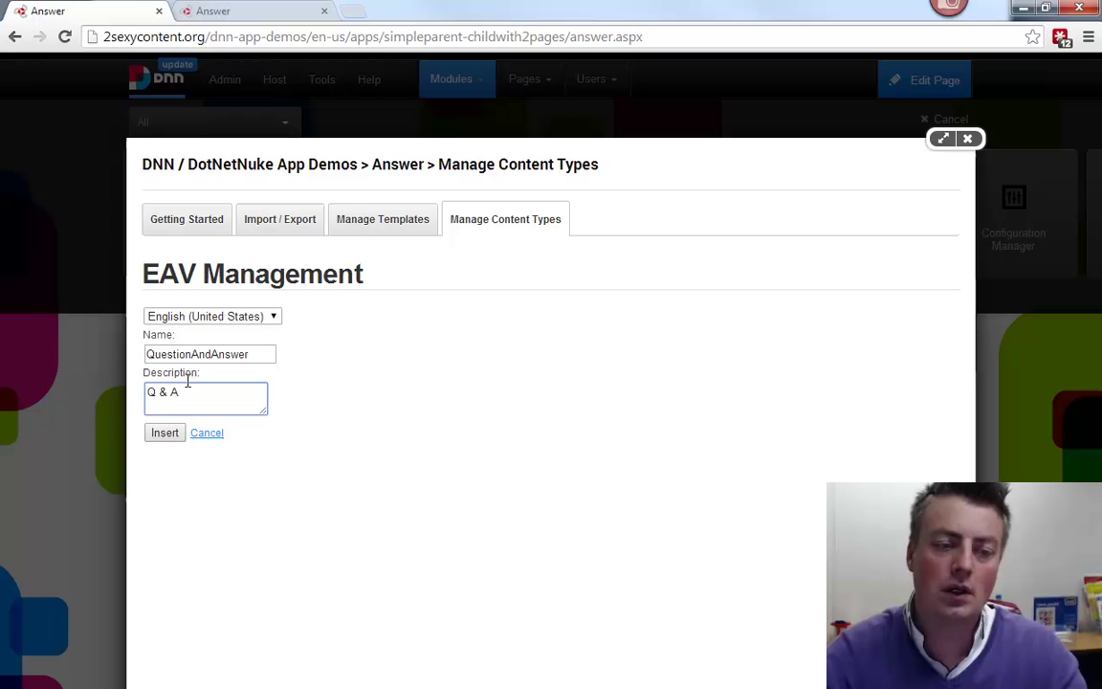
left_click(165, 433)
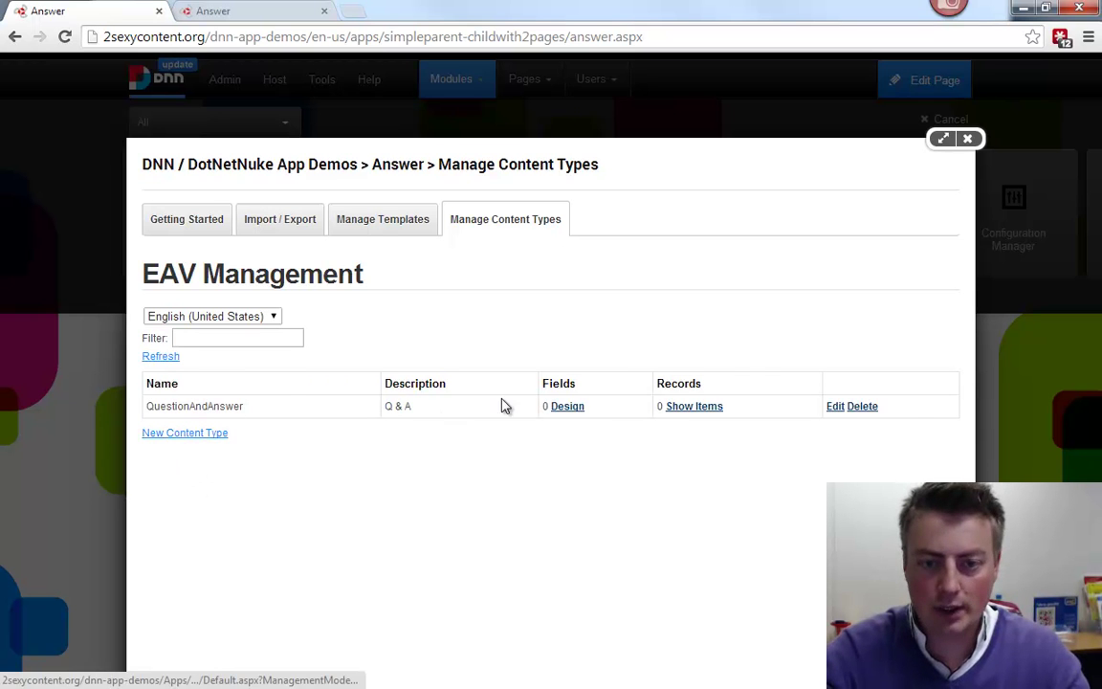
Step: Add String fields 'Question' and 'Answer' to the QuestionAndAnswer content type
left_click(568, 408)
left_click(163, 351)
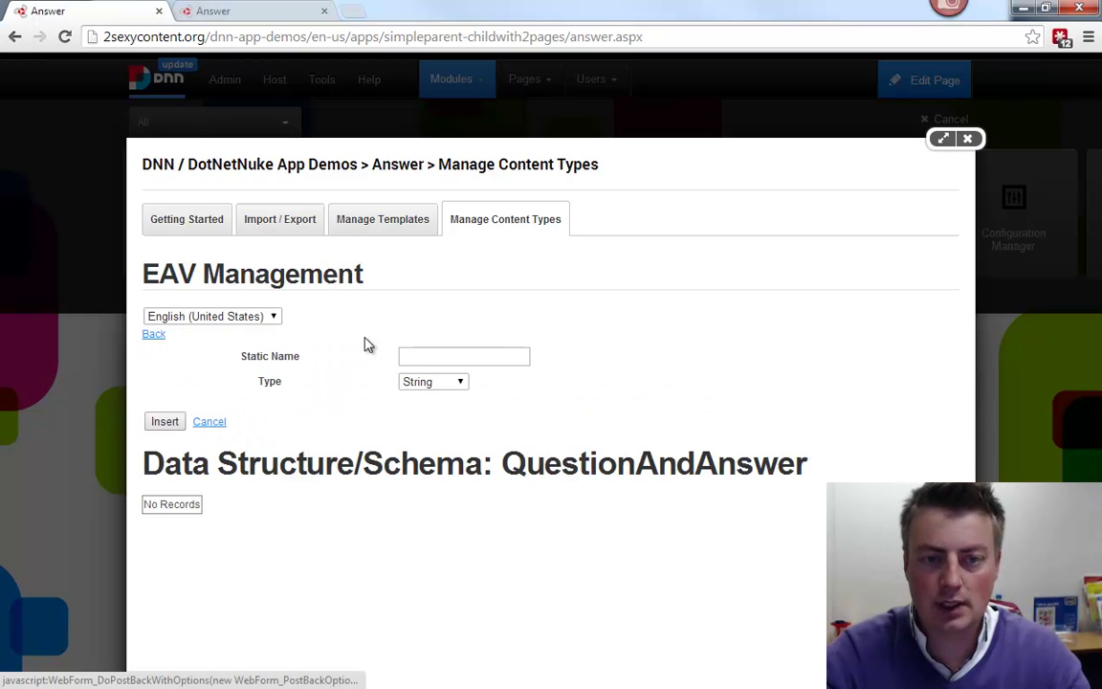
left_click(421, 356)
type("QUestion")
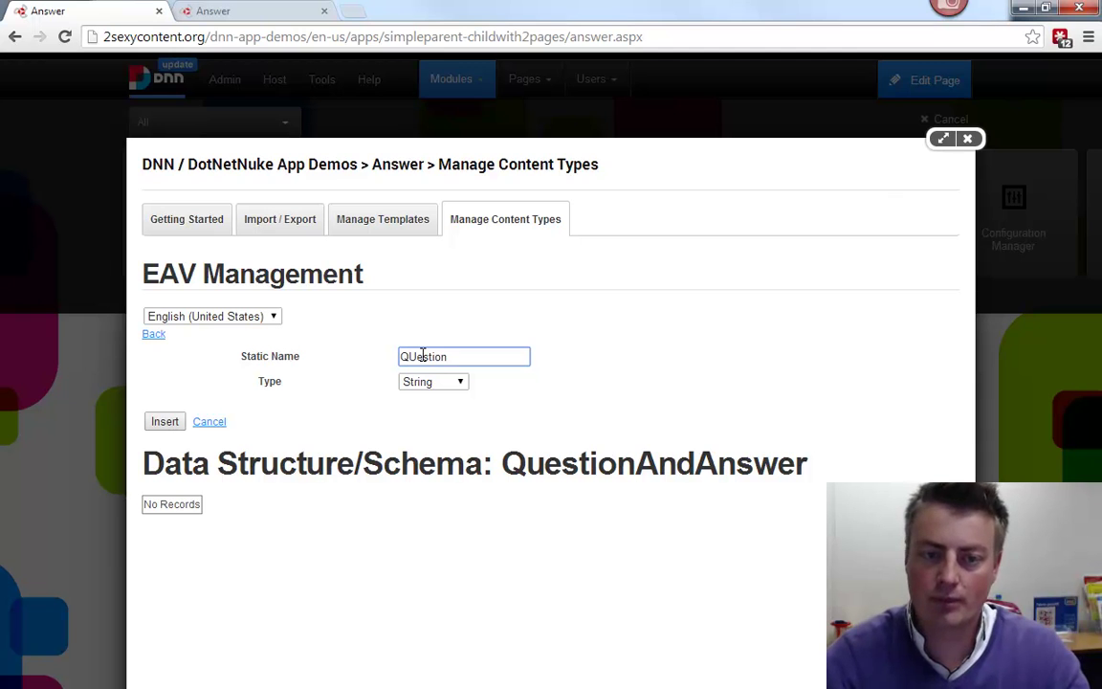
key("Left")
key("Left")
key("Left")
key("Left")
key("Left")
key("Left")
key("BackSpace")
type("u")
left_click(164, 423)
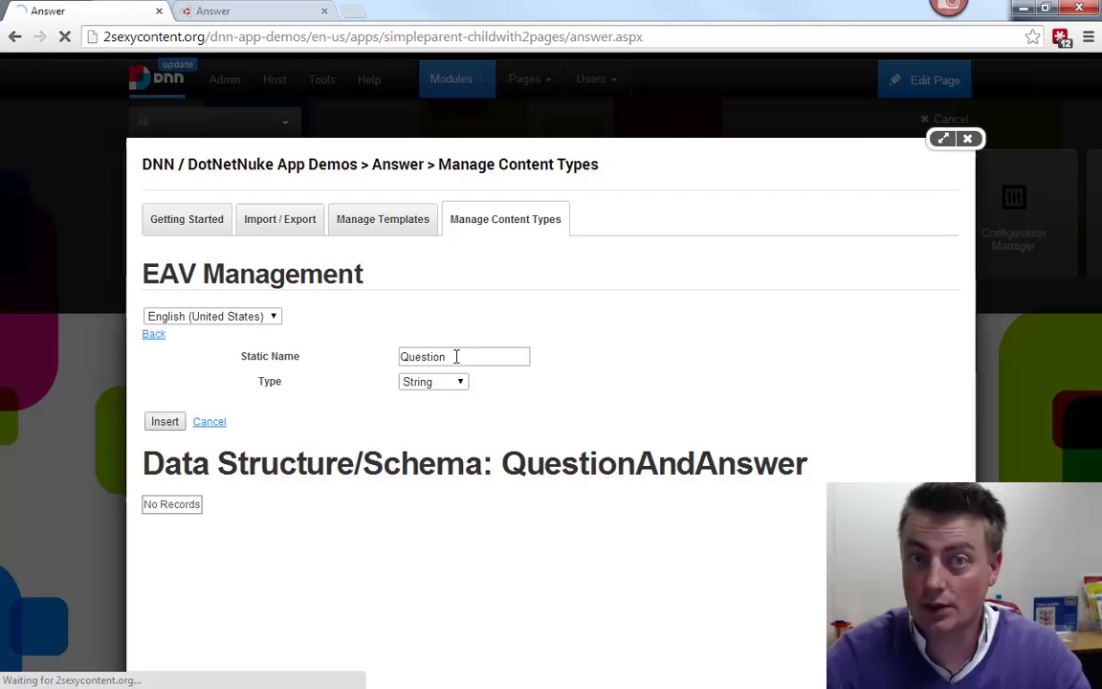
left_click(178, 350)
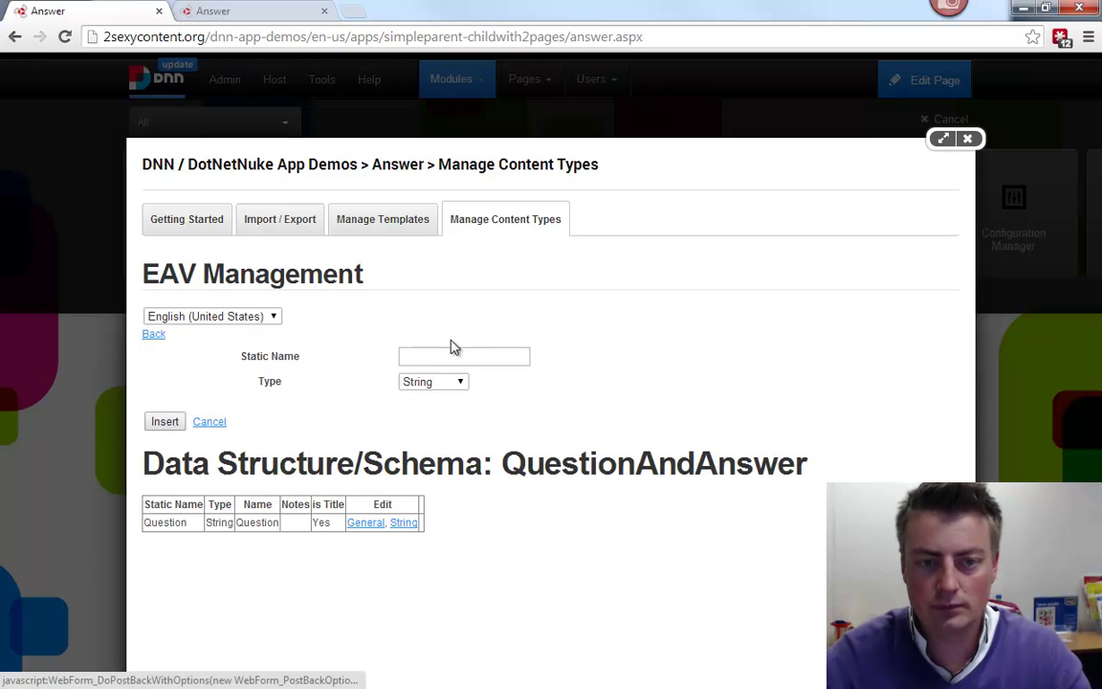
left_click(460, 350)
type("Answer")
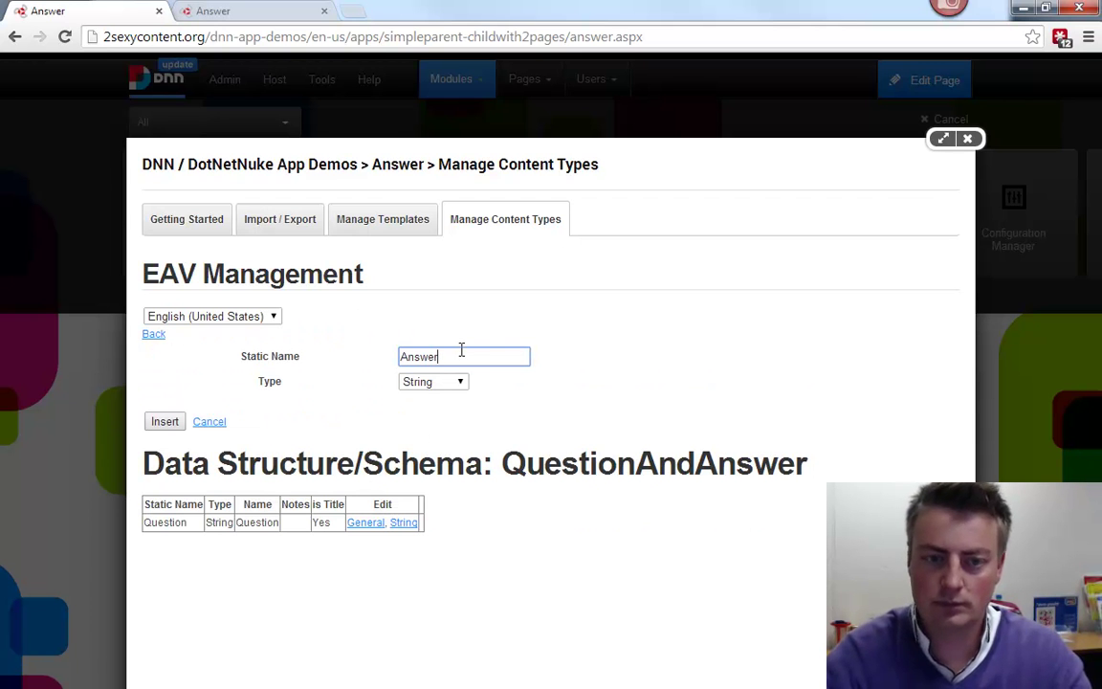
left_click(163, 424)
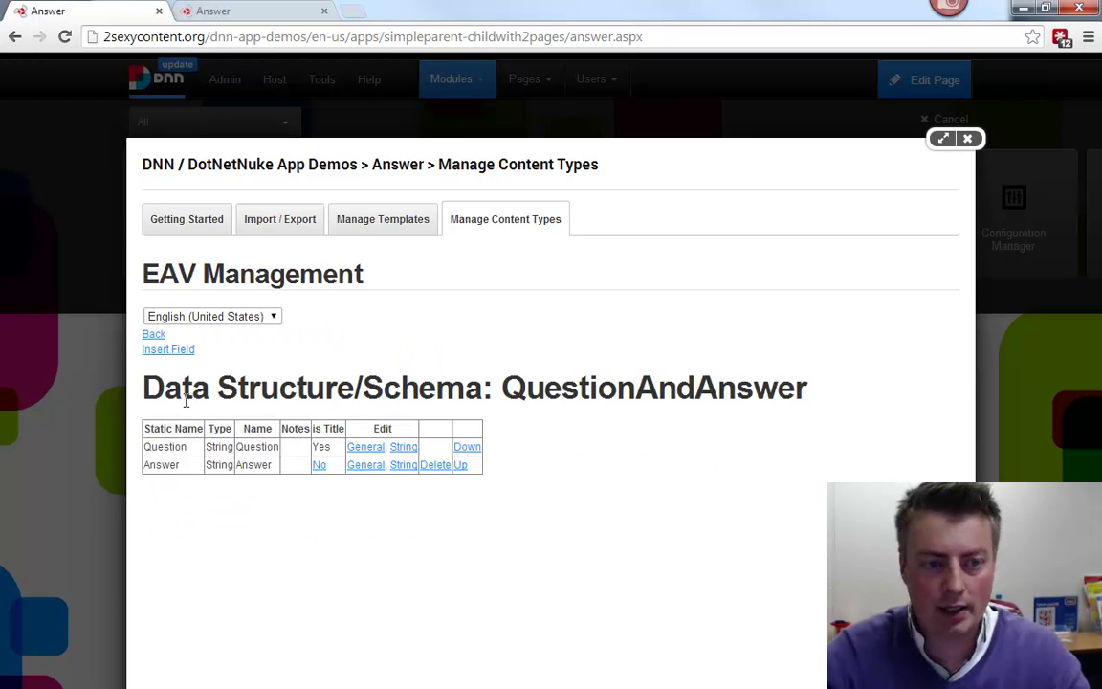
Step: Add an 'Image' field of type Hyperlink
left_click(157, 350)
left_click(446, 355)
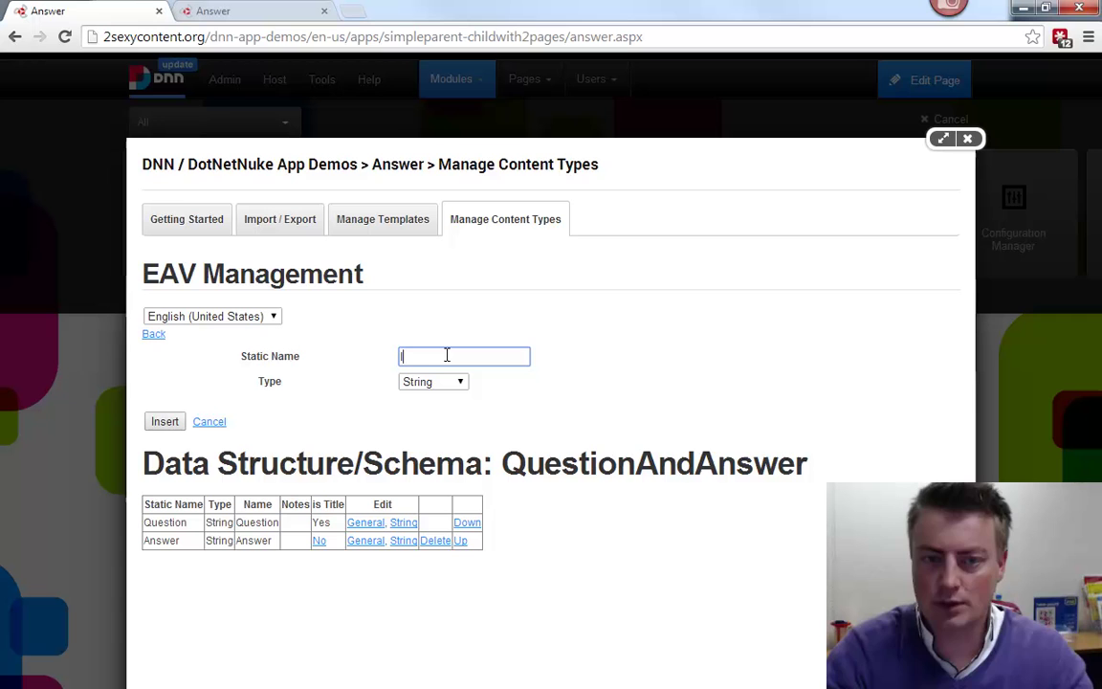
type("Image")
left_click(457, 382)
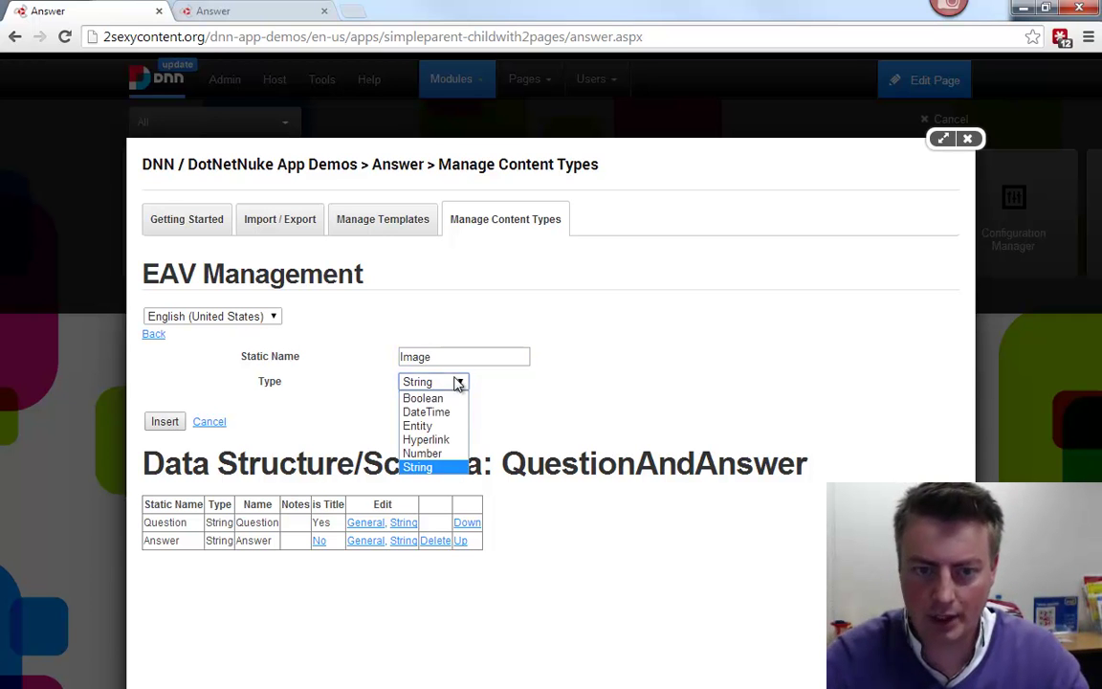
left_click(402, 438)
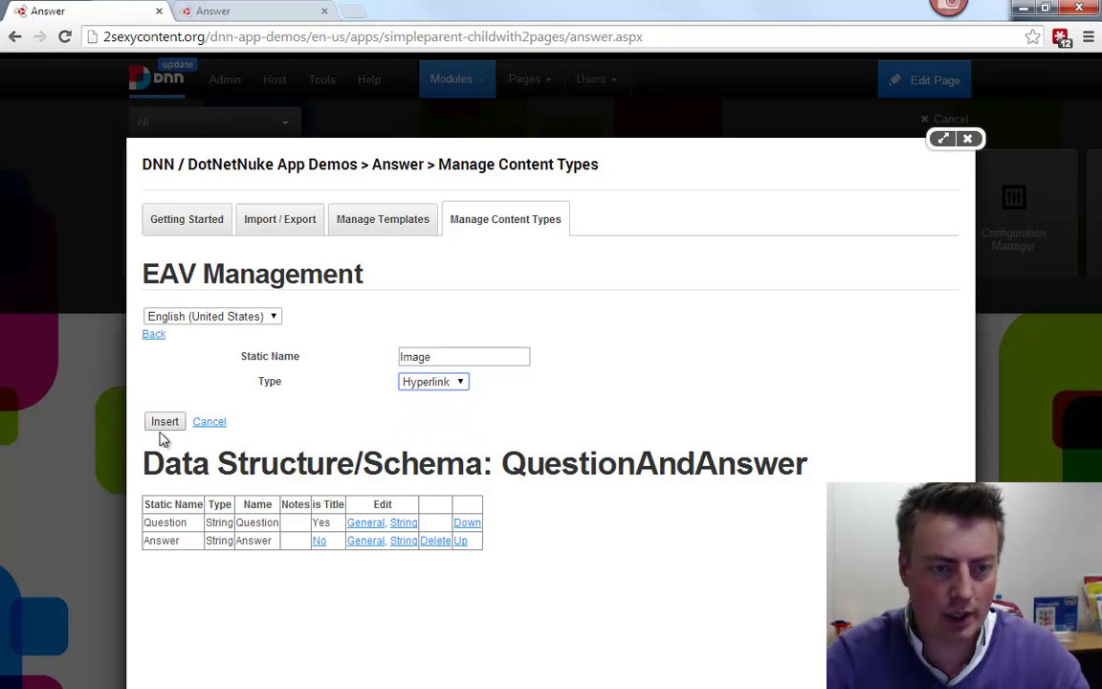
left_click(170, 426)
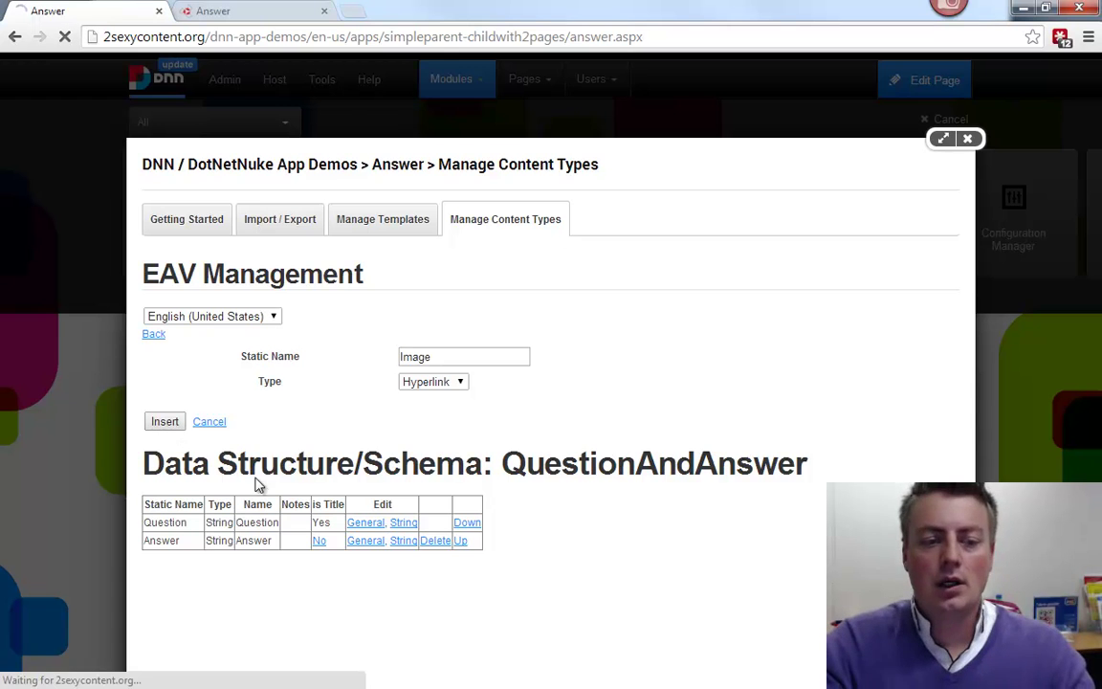
Step: Set the Answer field's input type to WYSIWYG and save
left_click(421, 465)
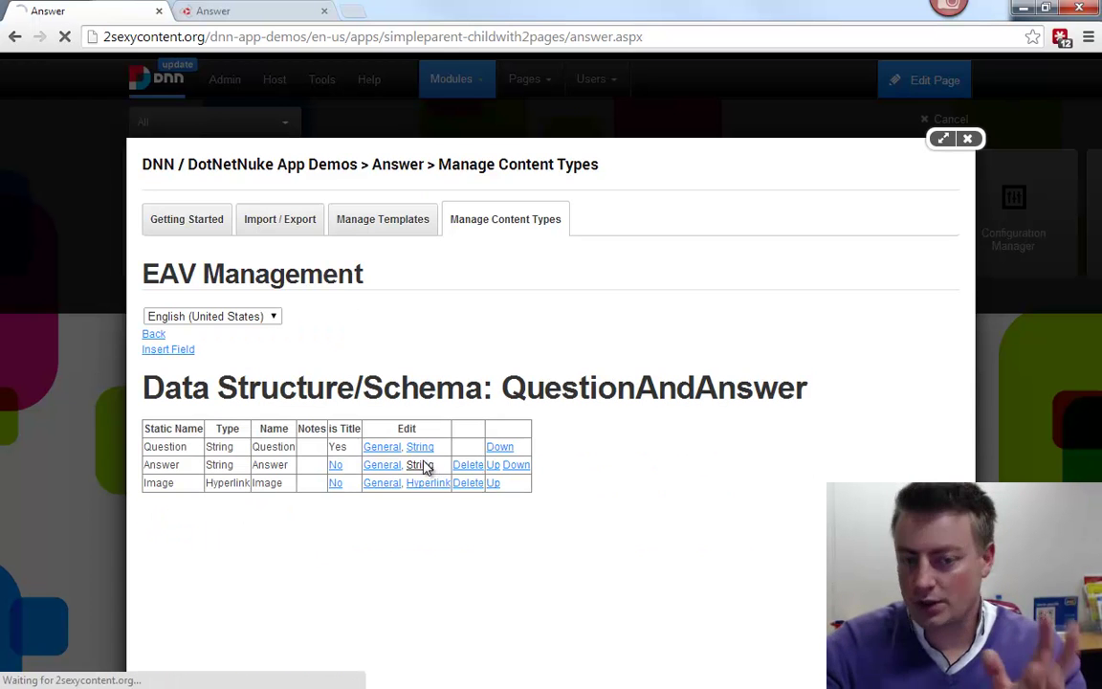
left_click(512, 352)
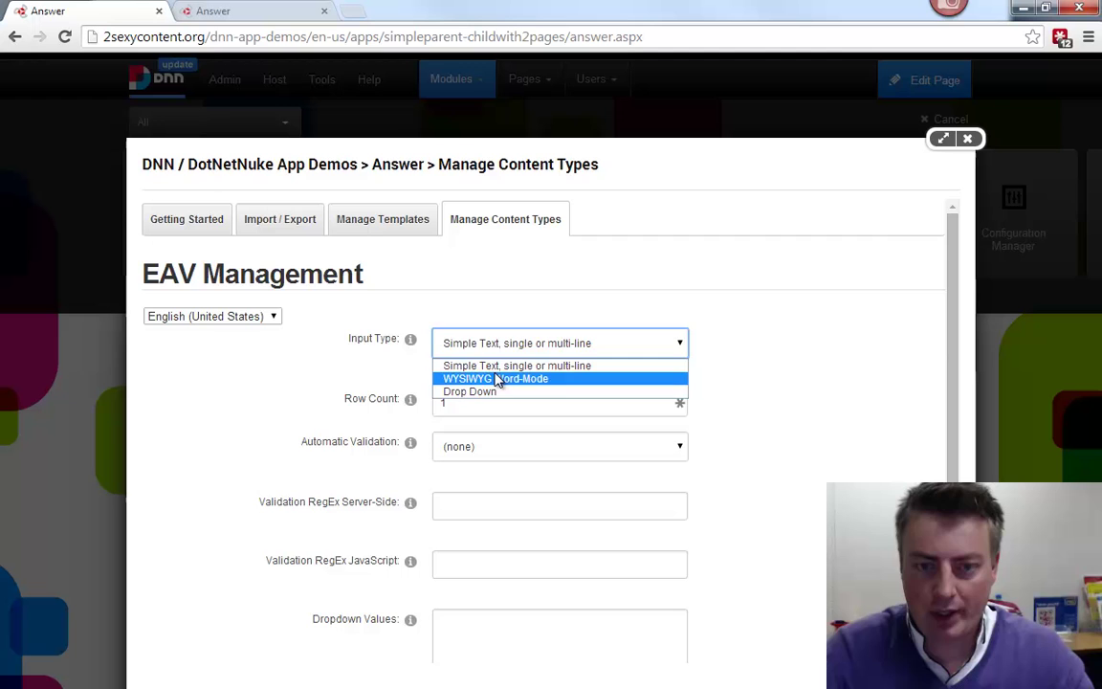
left_click(500, 379)
scroll(287, 402, "down", 3)
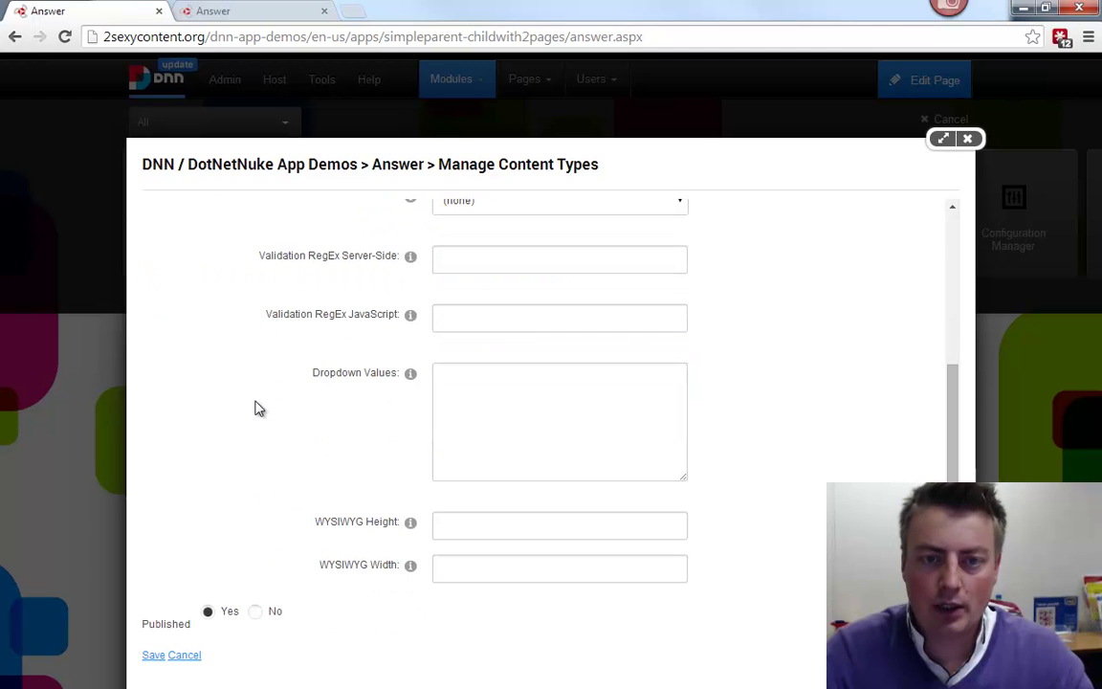
left_click(153, 655)
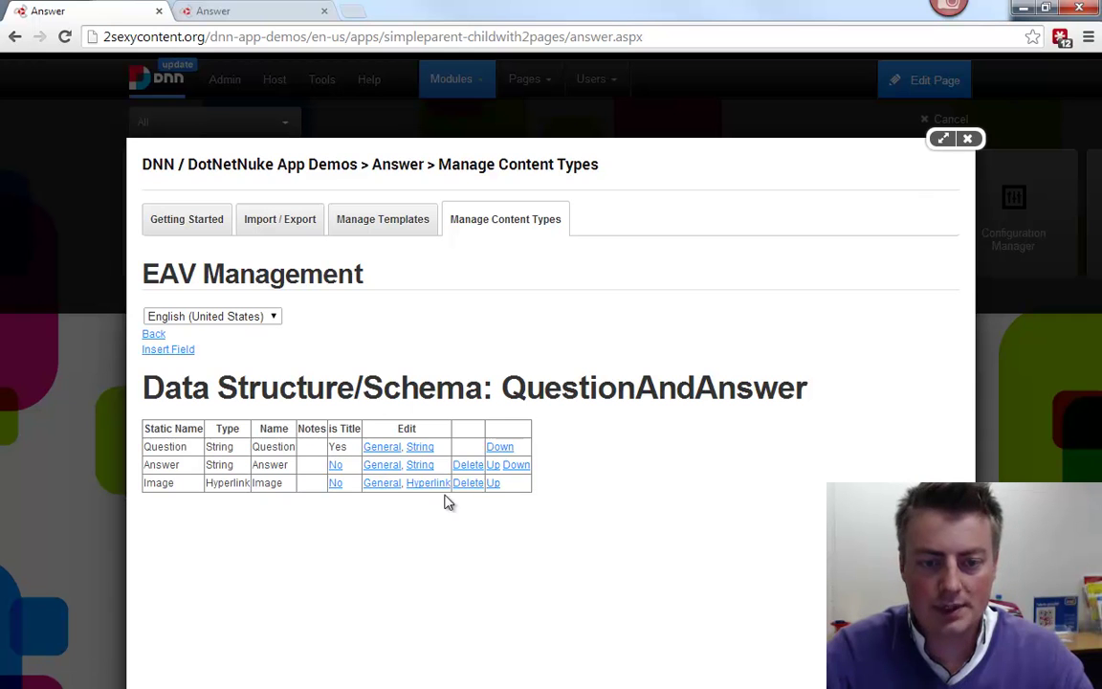
Step: Give the Image field default dialog Image Manager and path Content/Apps/Data, then save
left_click(432, 486)
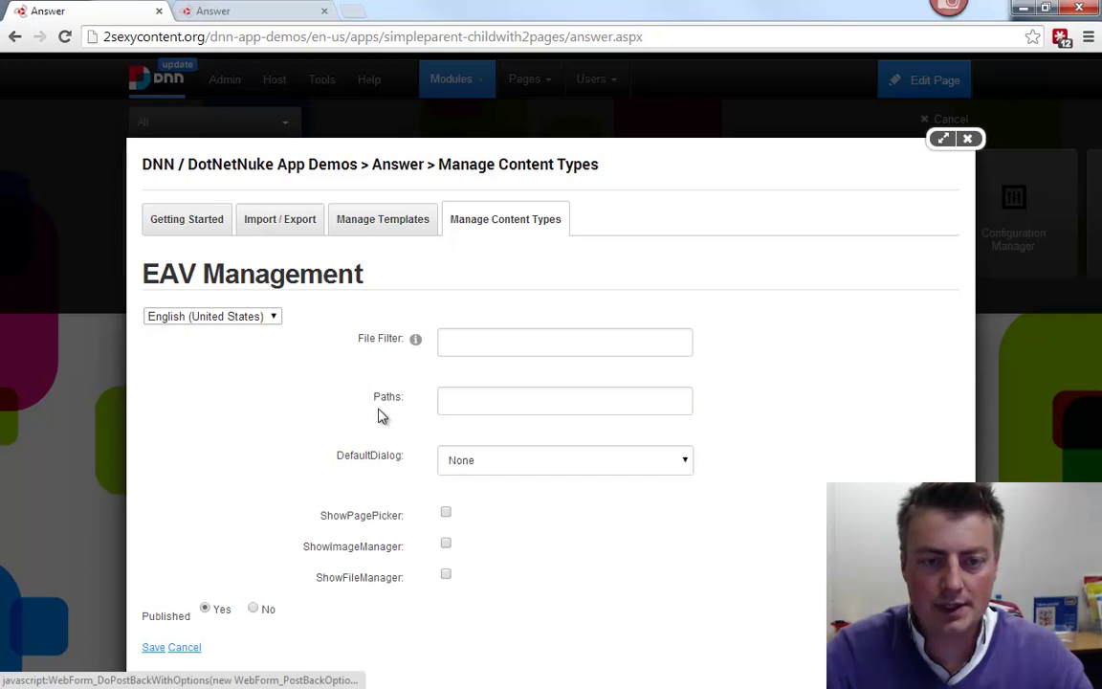
left_click(484, 459)
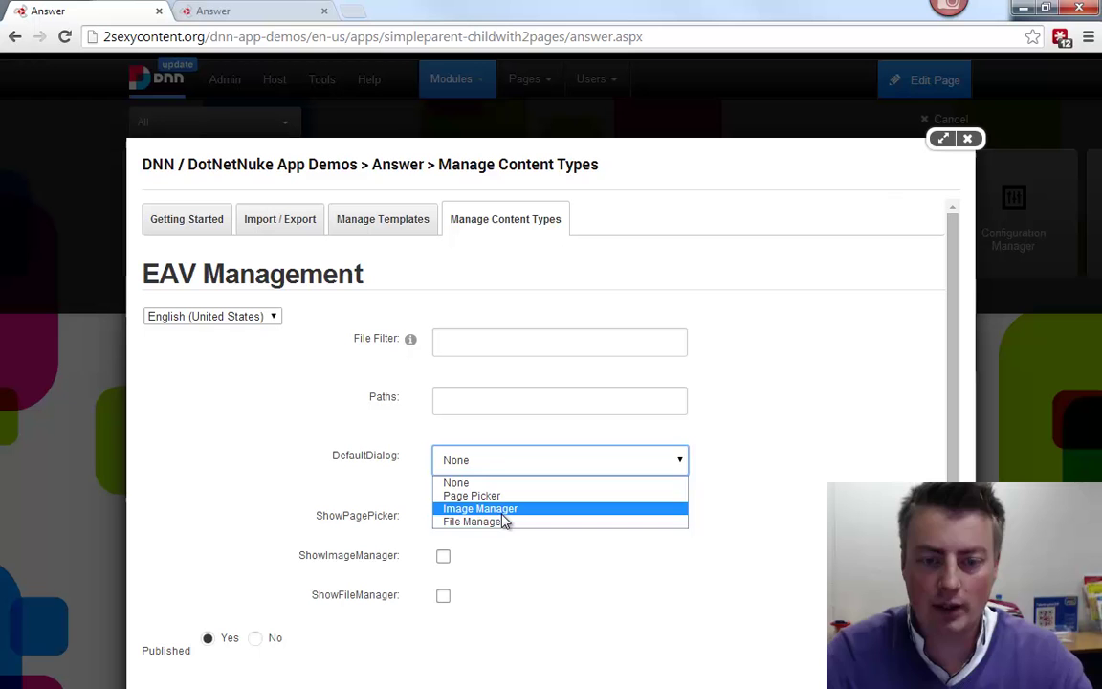
left_click(504, 510)
left_click(472, 408)
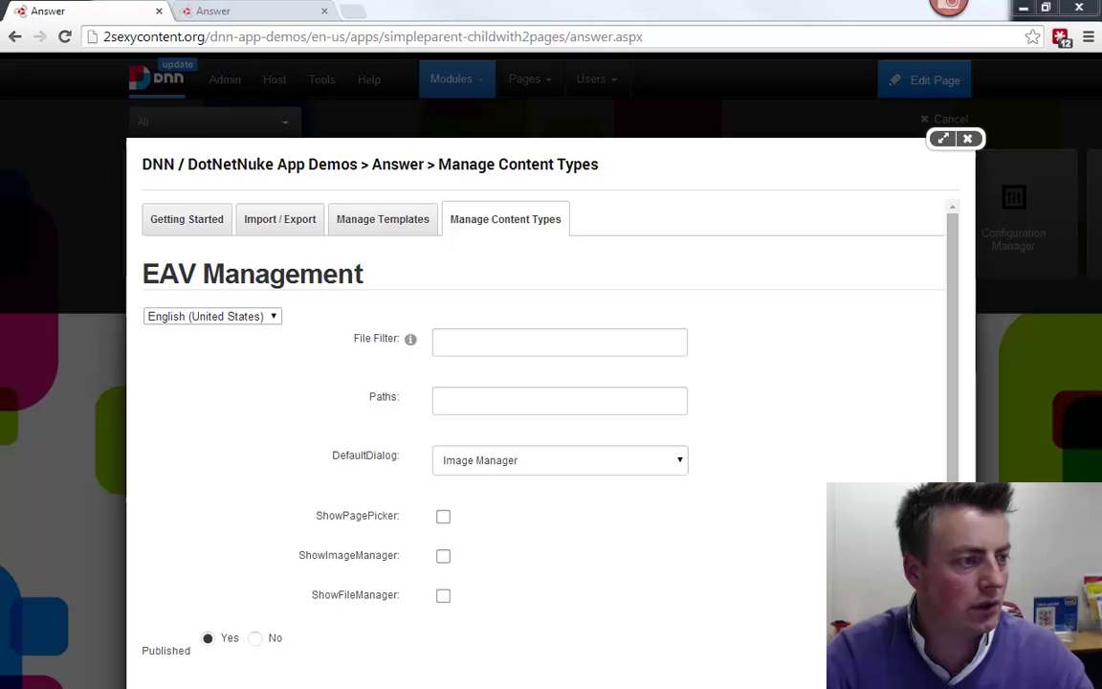
left_click(512, 399)
type("Content/Apps/Data")
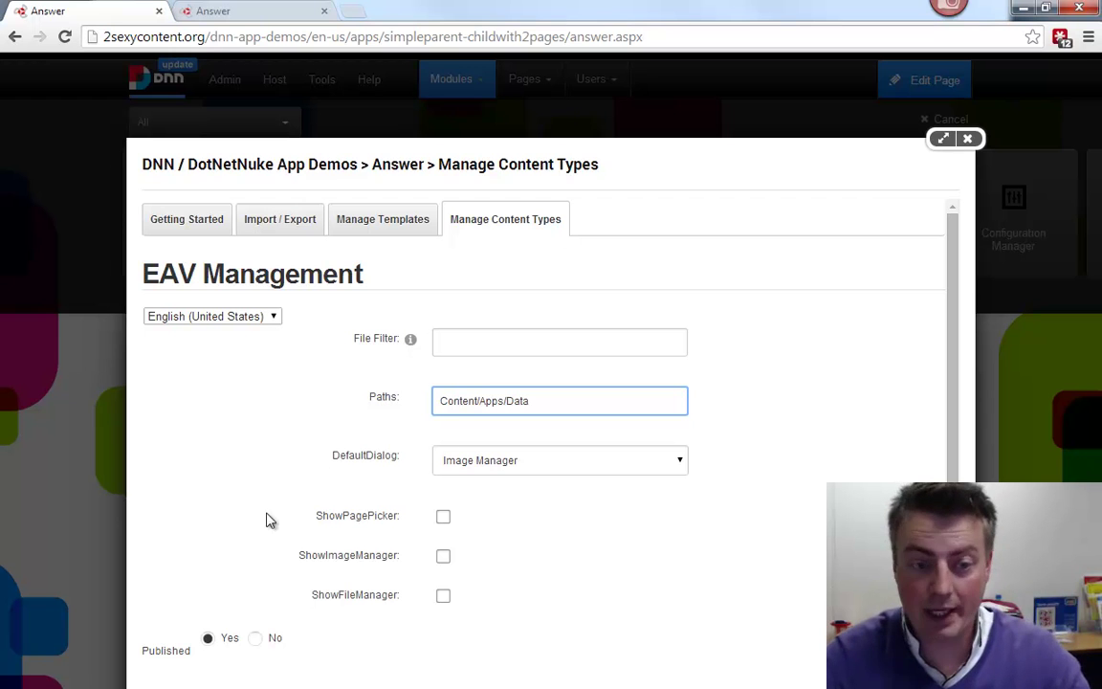
scroll(271, 520, "down", 1)
left_click(155, 656)
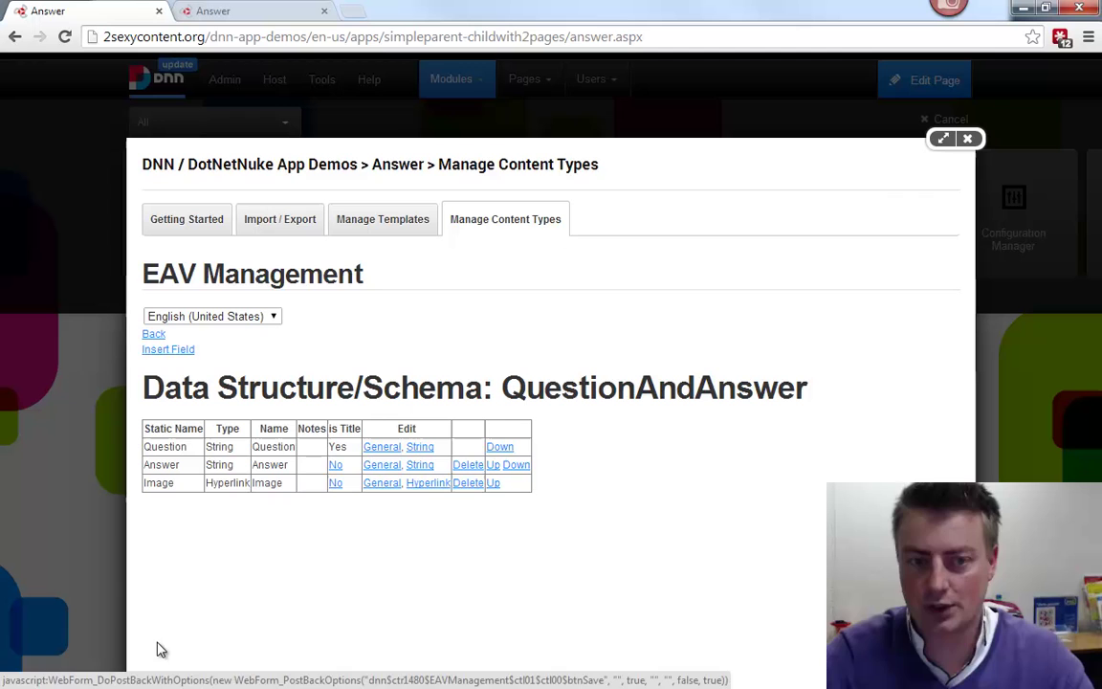
Step: Start a new template named 'List' with a newly created List.html file
left_click(381, 228)
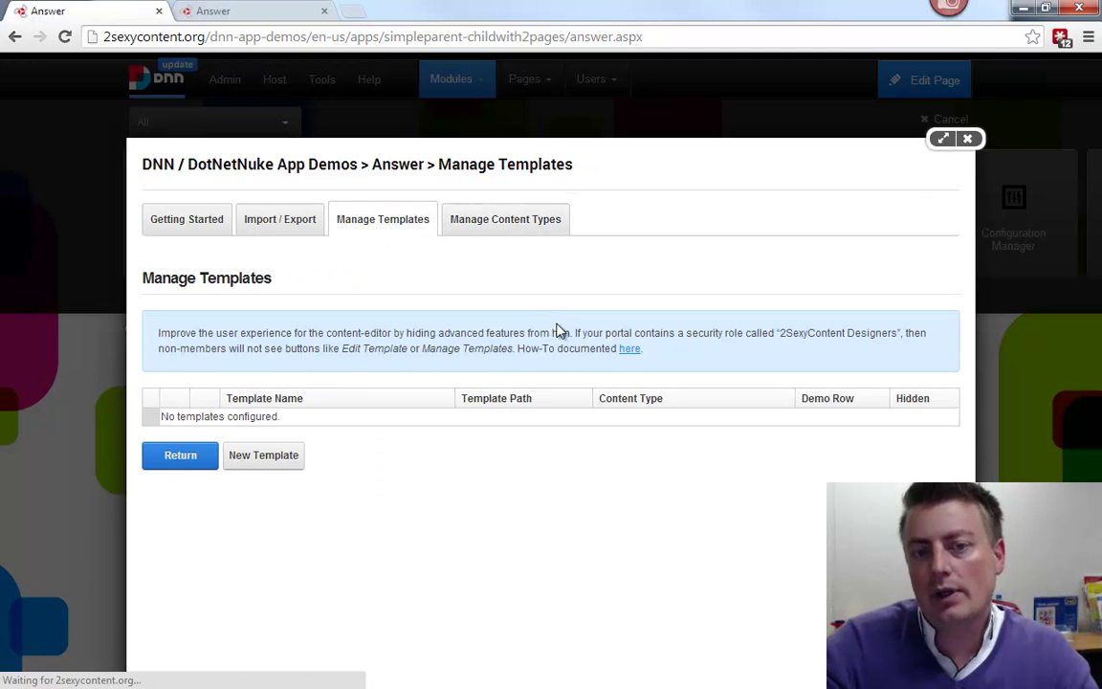
left_click(267, 462)
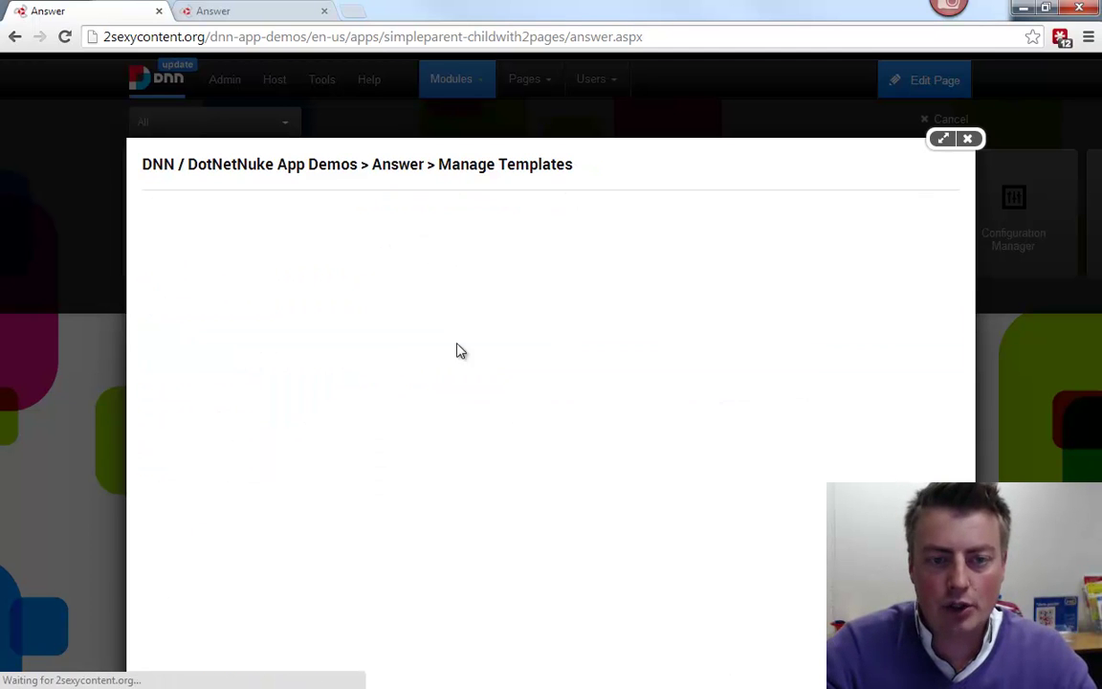
left_click(493, 275)
type("List")
key("Tab")
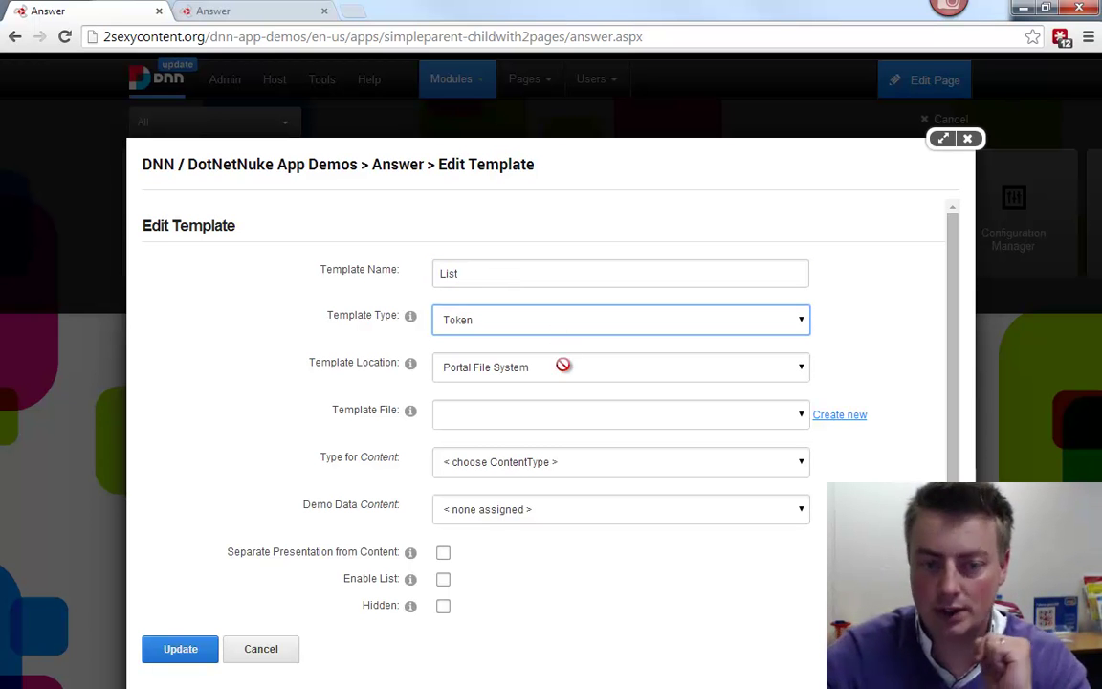
left_click(838, 416)
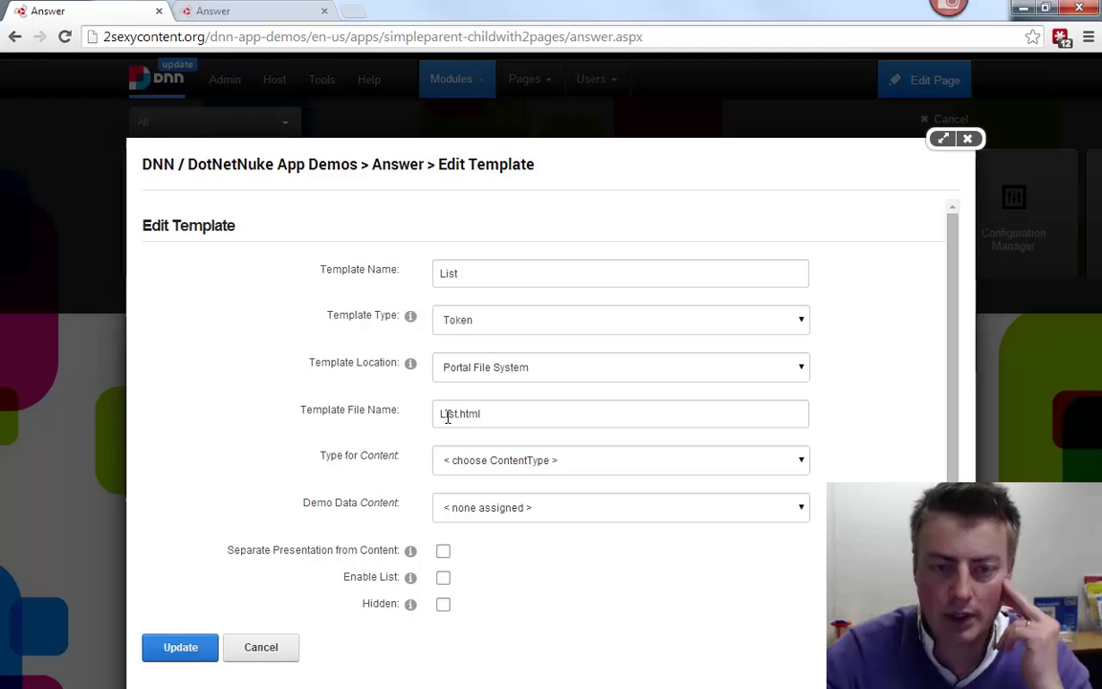
left_click(495, 413)
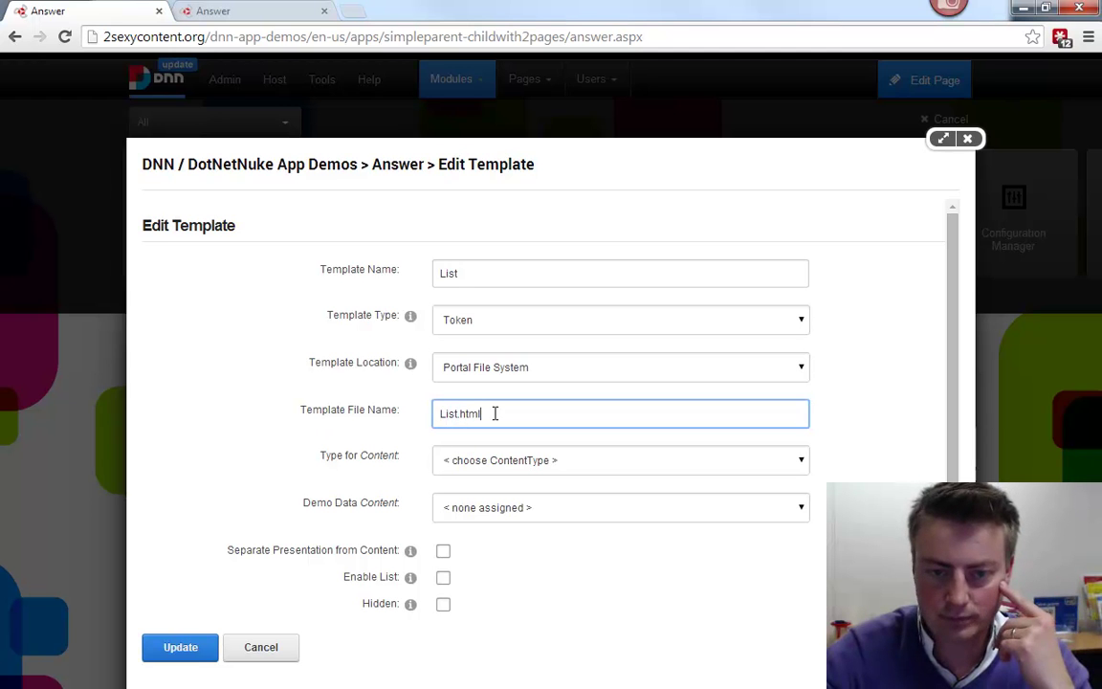
Step: Bind the List template to QuestionAndAnswer with list enabled, save, and close the dialog
left_click(497, 276)
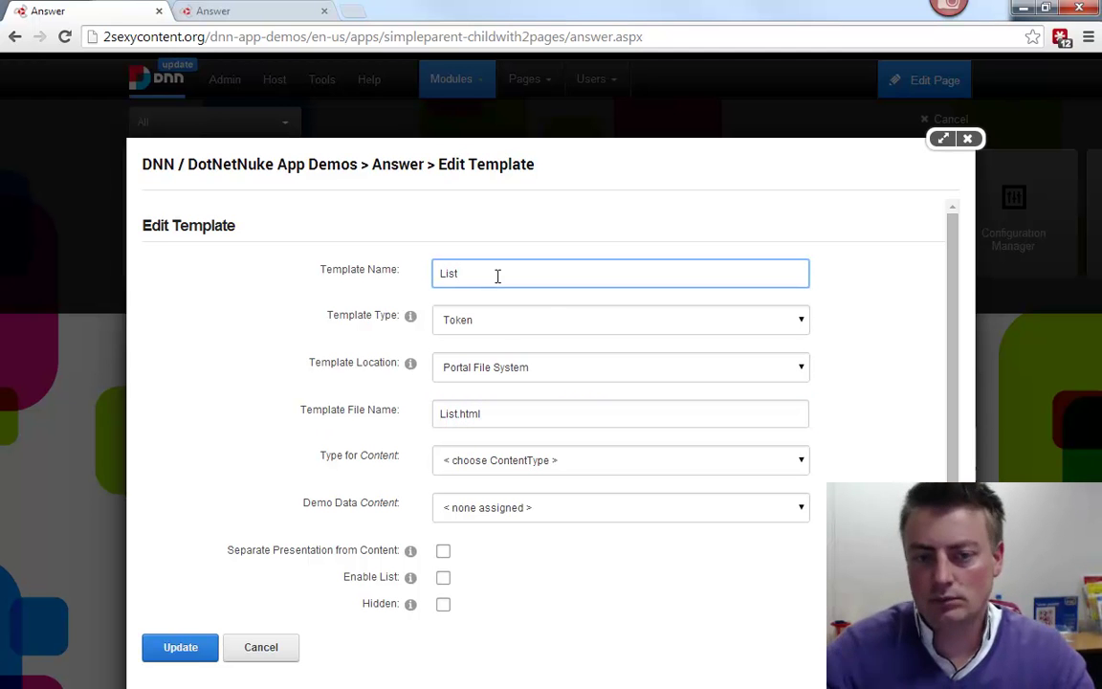
left_click(492, 466)
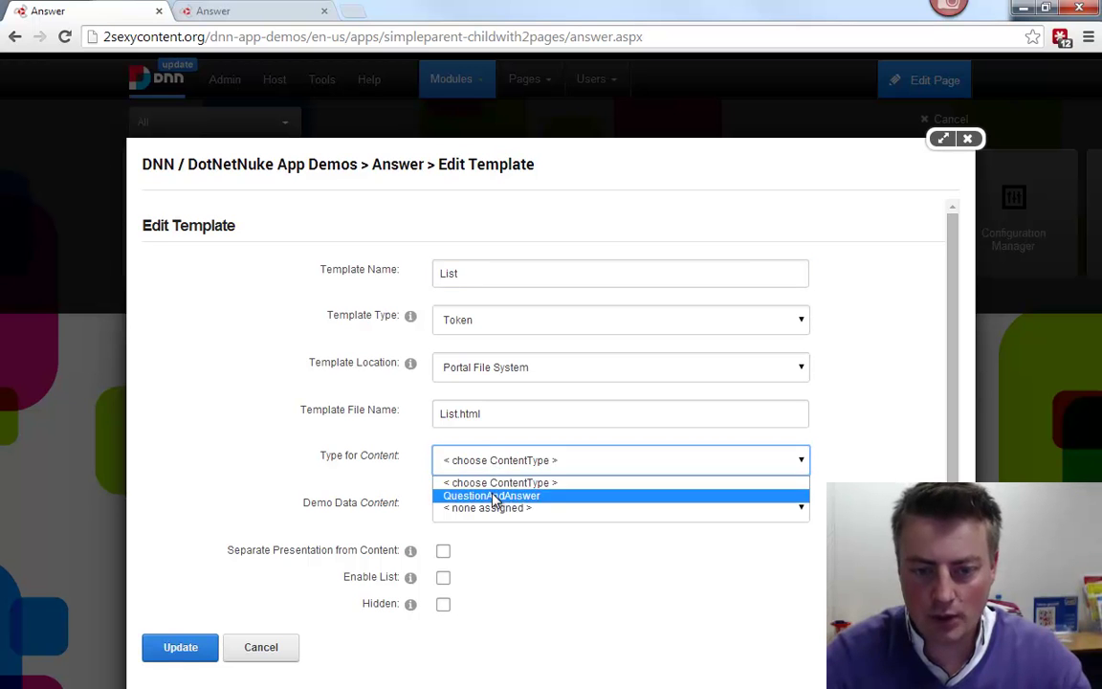
left_click(492, 495)
left_click(444, 573)
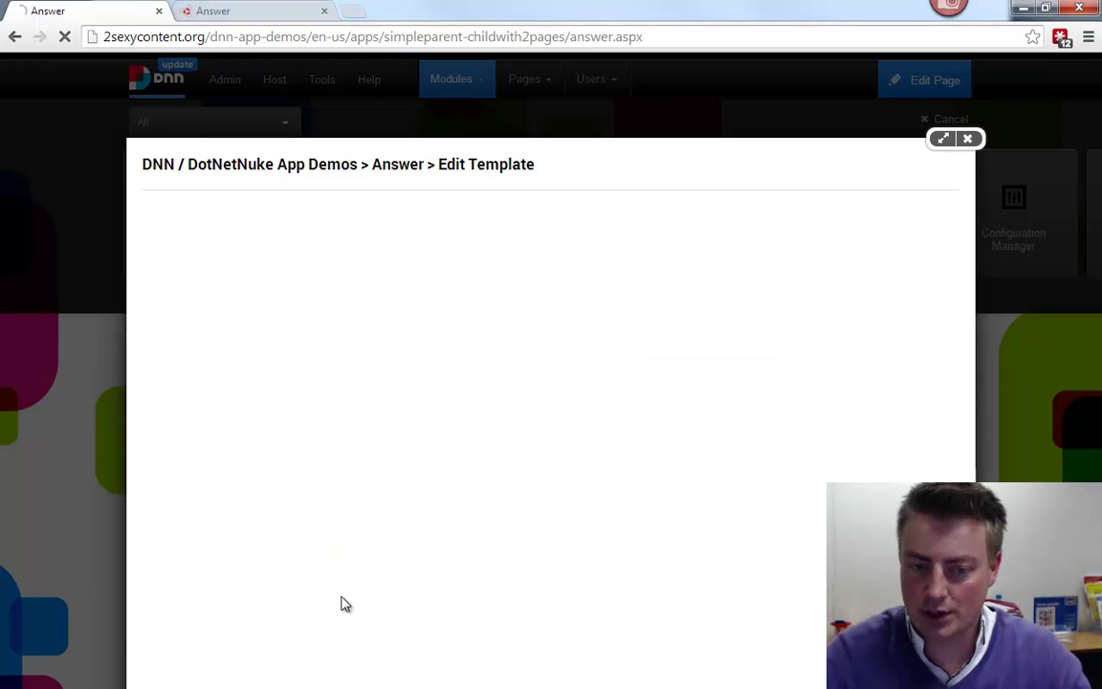
scroll(217, 566, "down", 2)
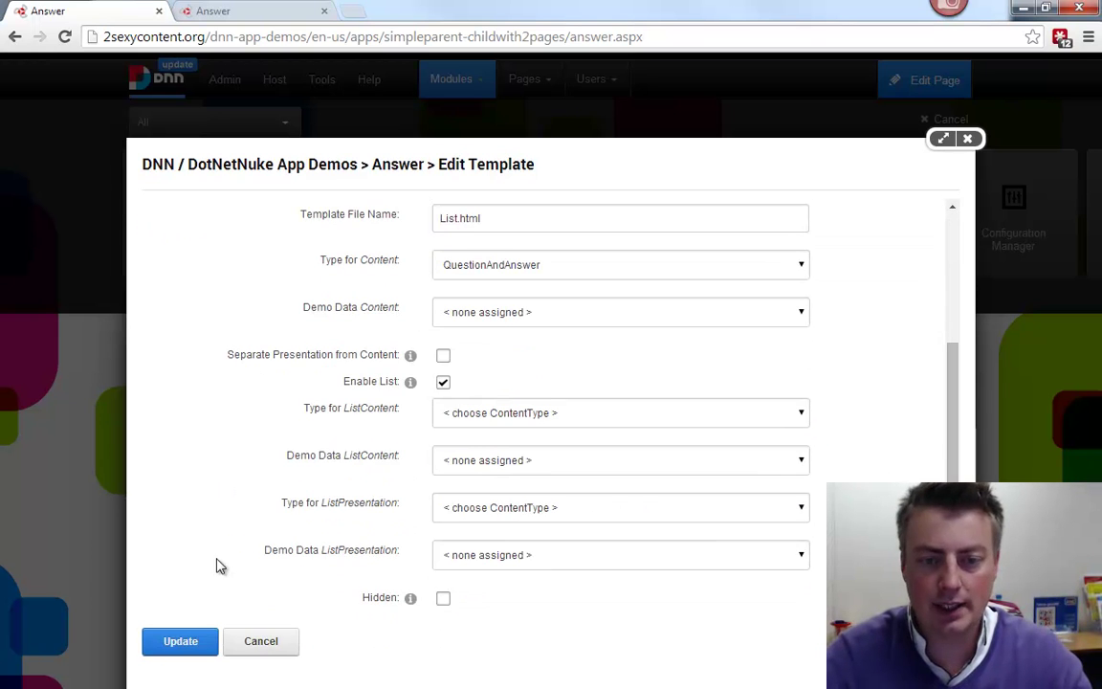
left_click(200, 643)
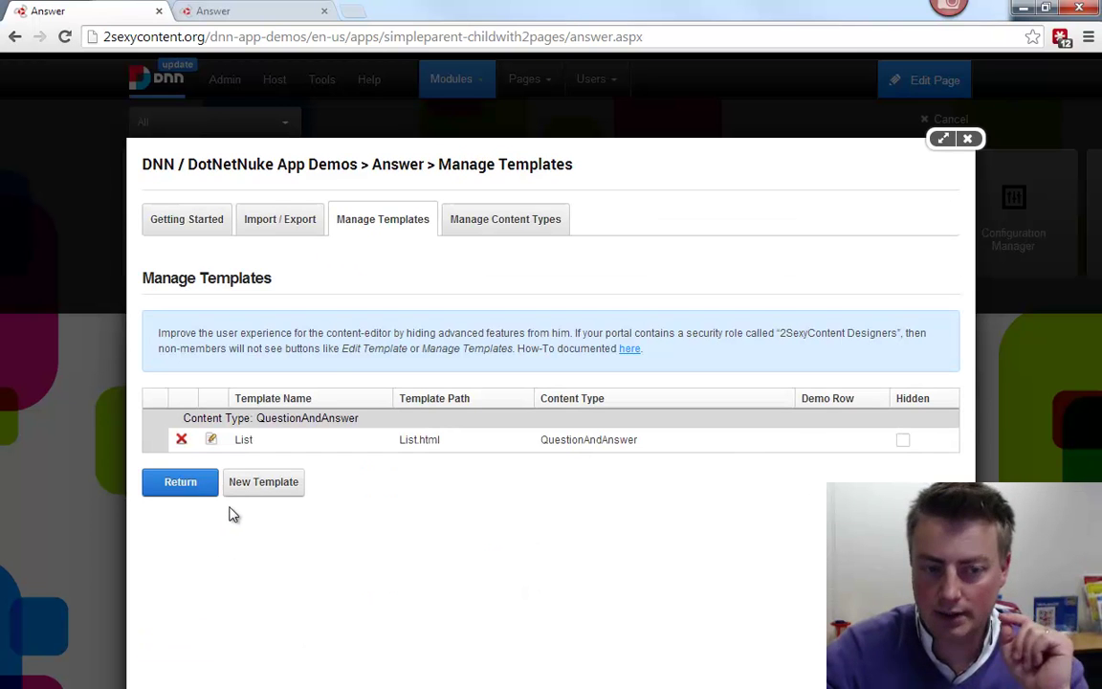
left_click(259, 484)
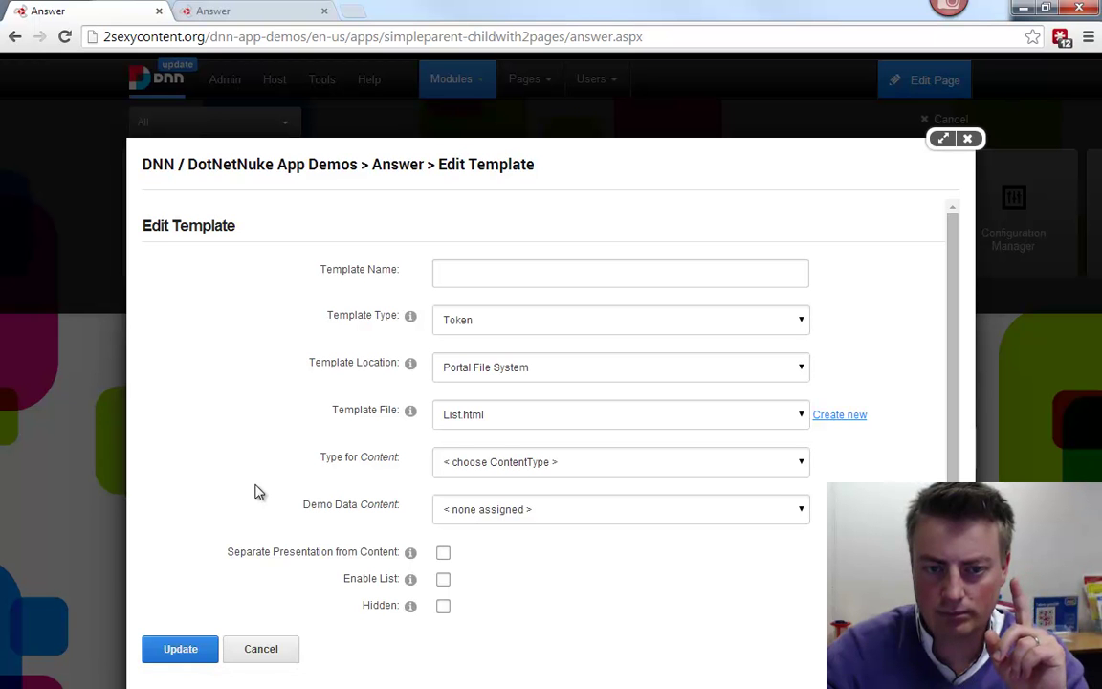
left_click(968, 139)
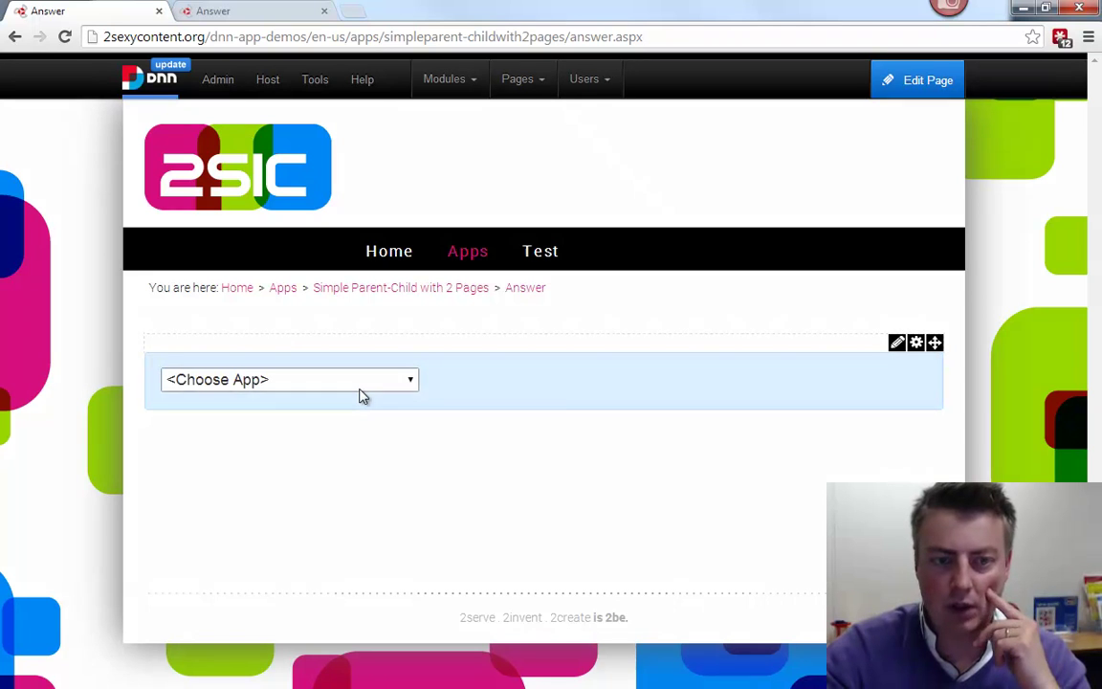
Step: Select 'Simple Parent-Child with 2 pages' as the page module's app
left_click(362, 383)
left_click(330, 591)
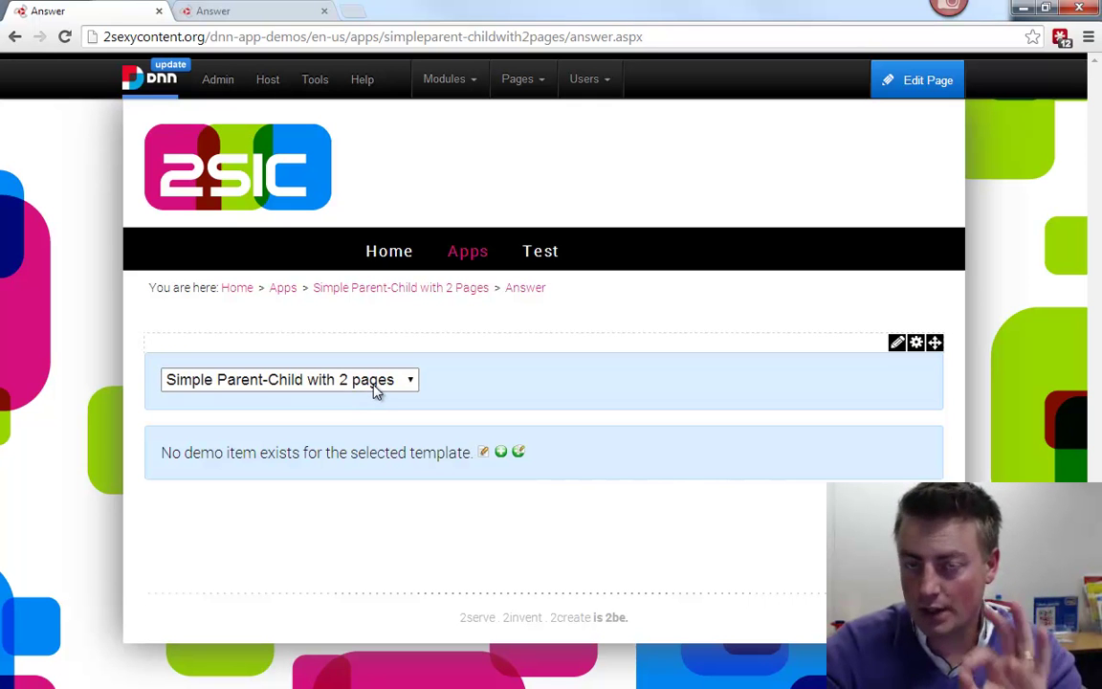
Step: Add an item with question 'Why does this work?' and answer 'Bec!'
left_click(519, 454)
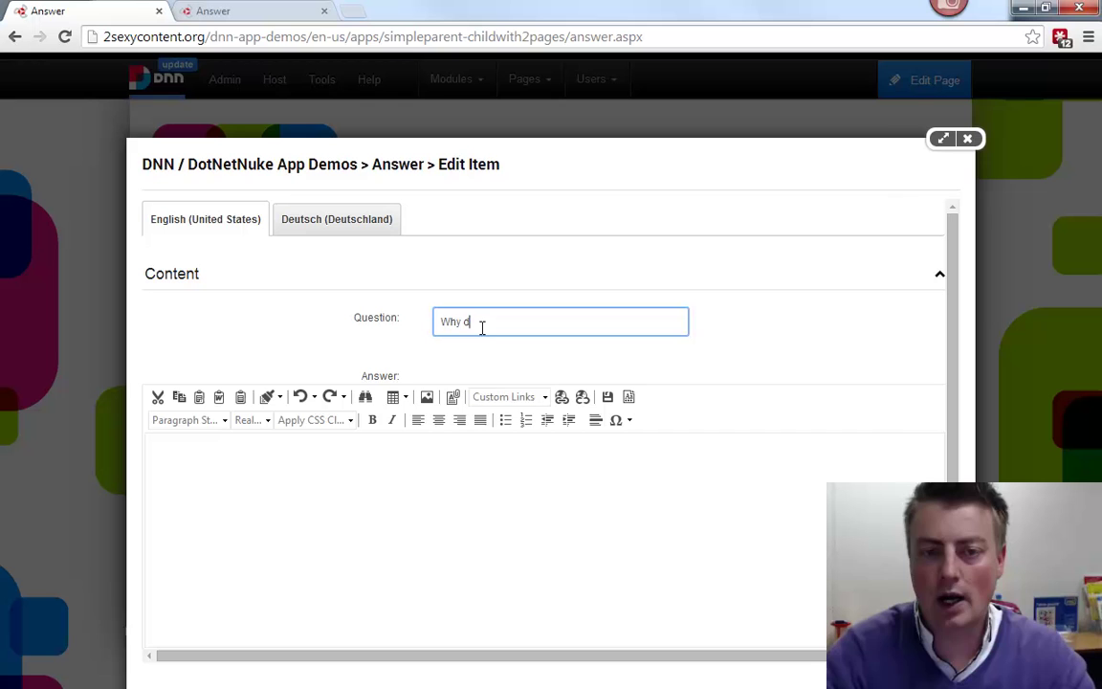
type("Why does this work?")
left_click(370, 514)
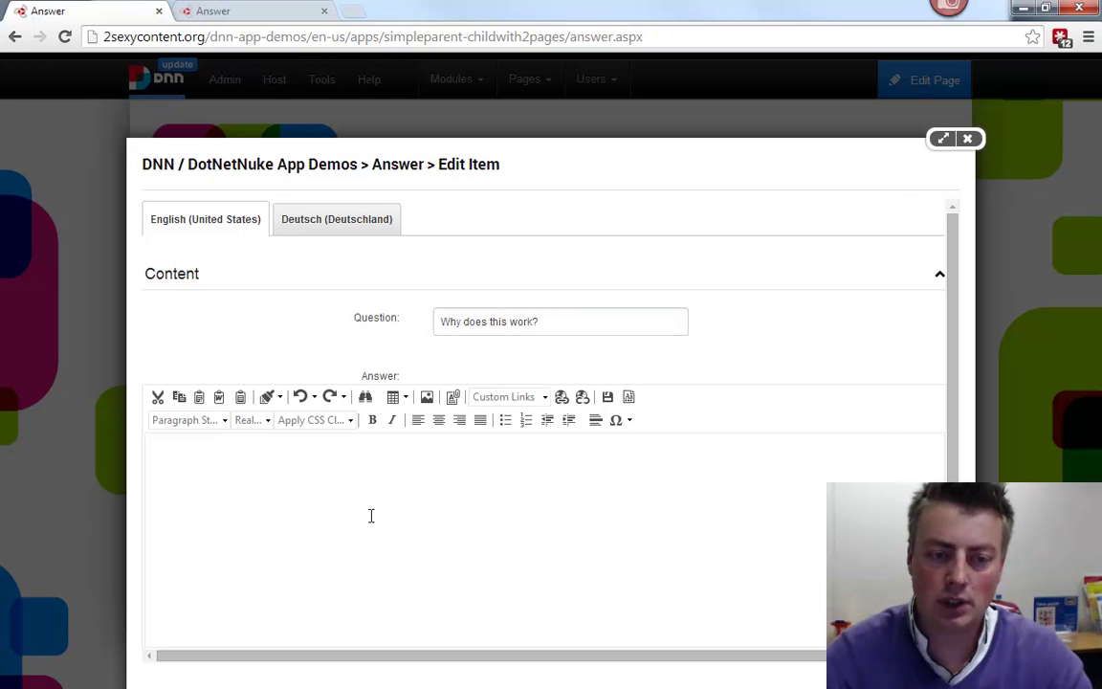
type("Because it's just awesom")
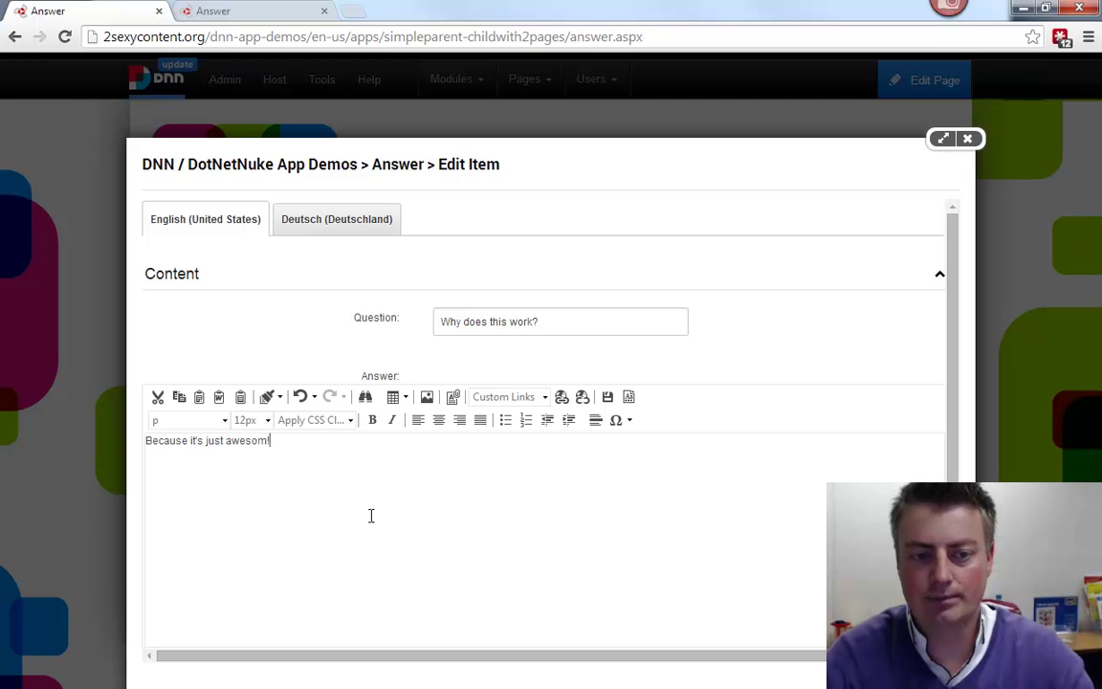
type("!")
Step: Set the item's image to Beni.jpg and save it
scroll(558, 520, "down", 5)
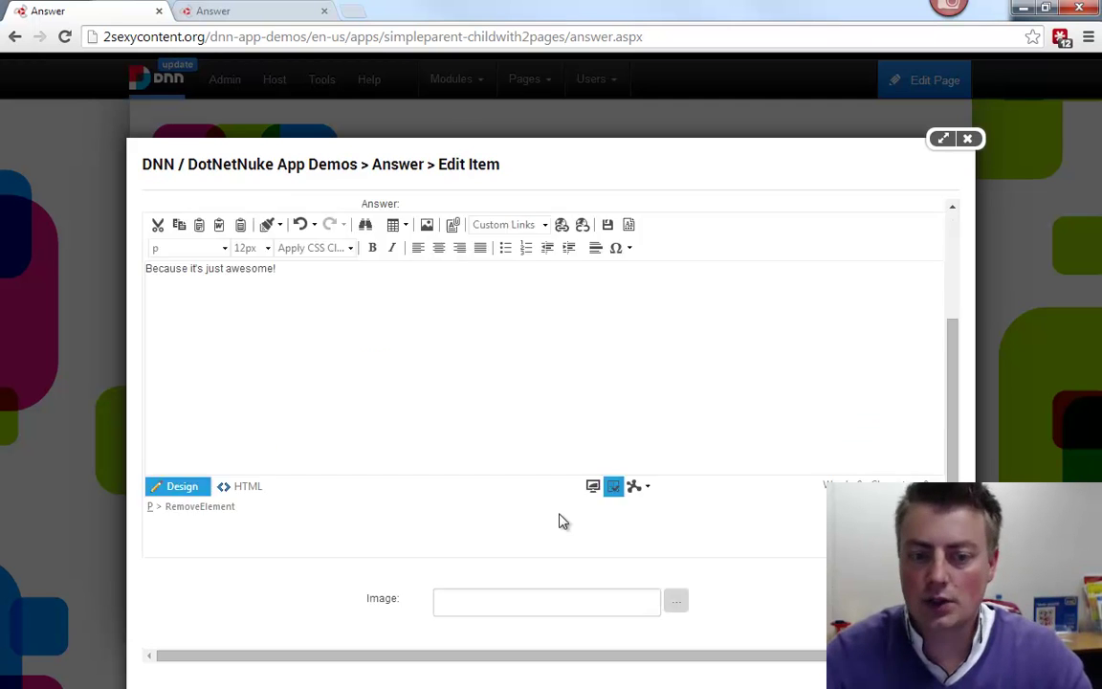
left_click(675, 534)
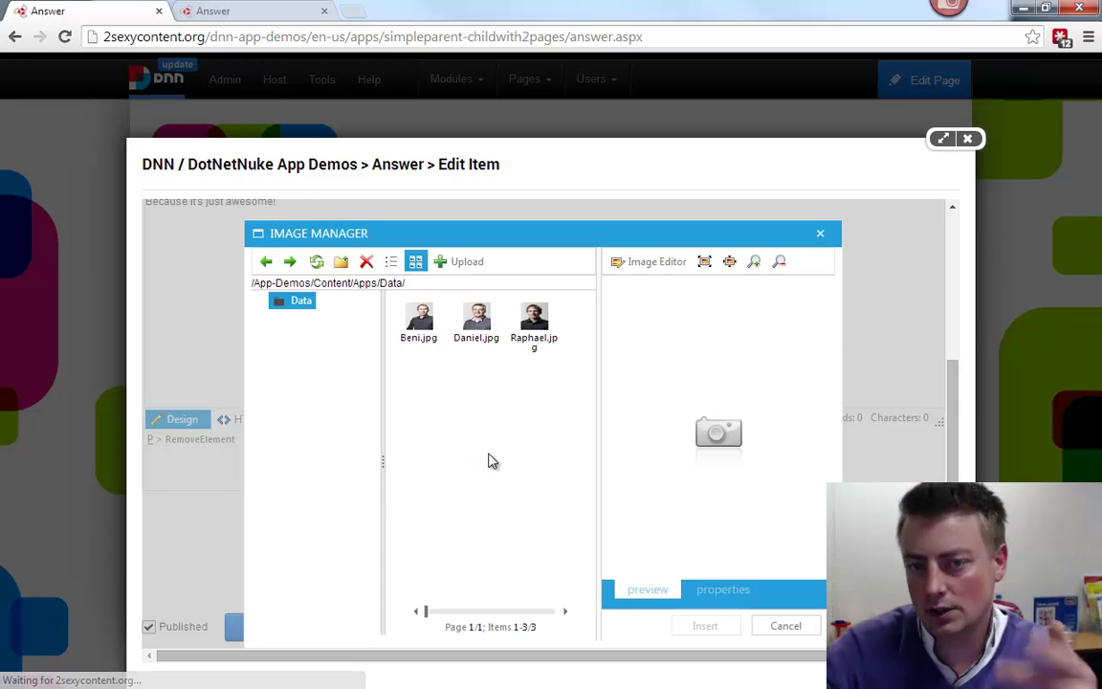
left_click(420, 324)
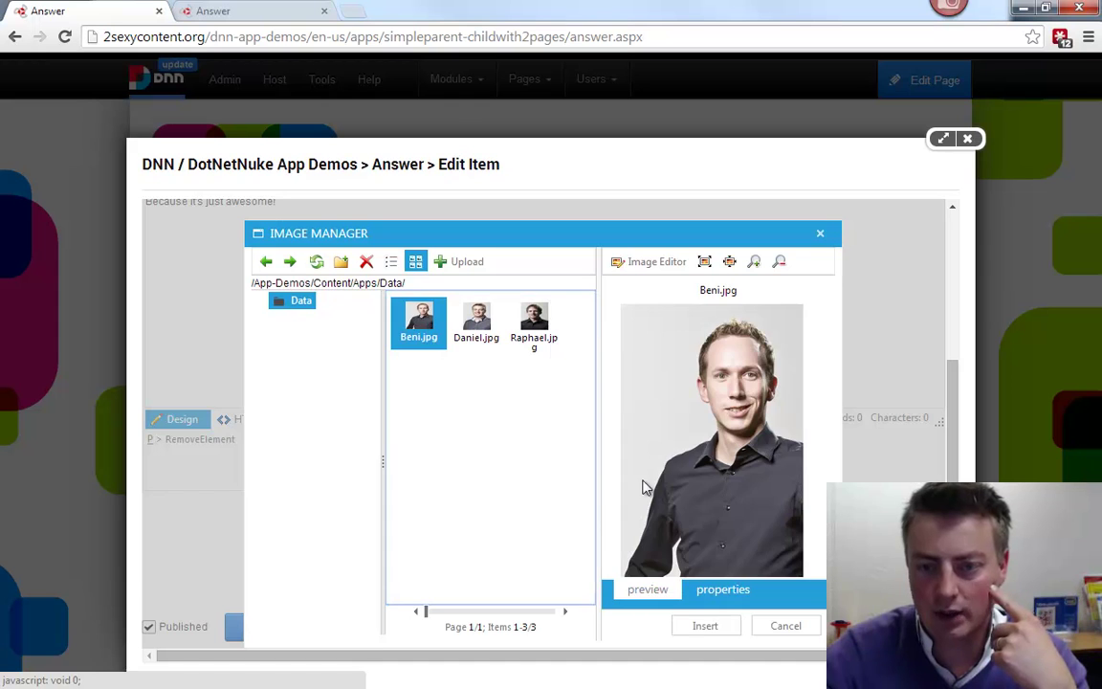
left_click(703, 628)
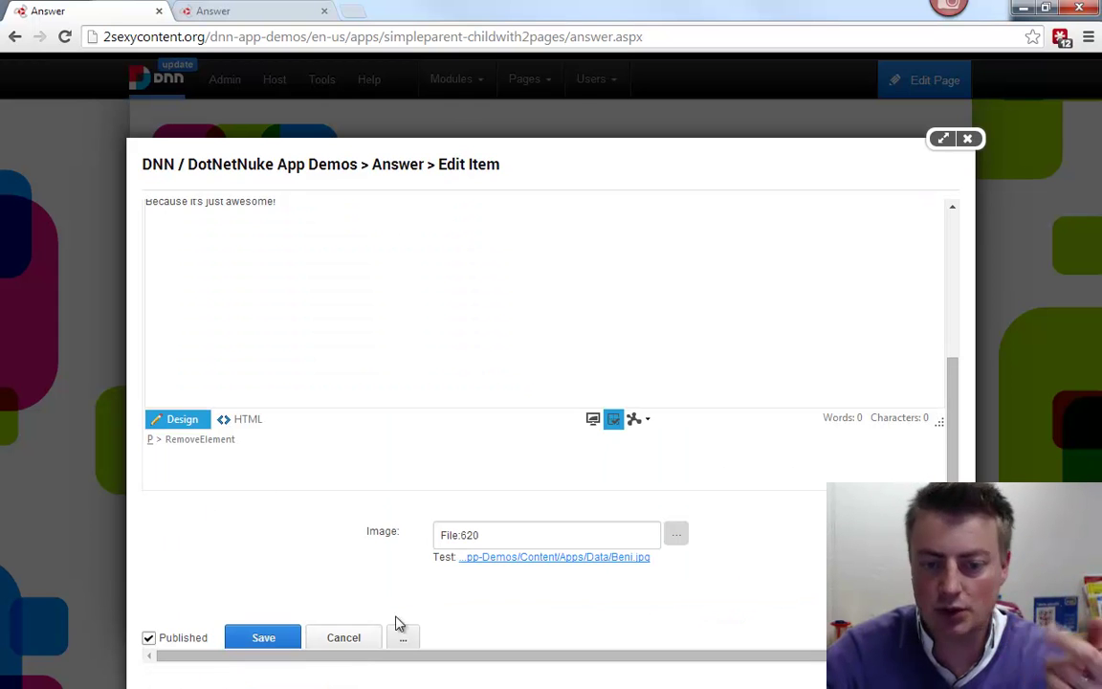
scroll(542, 569, "down", 1)
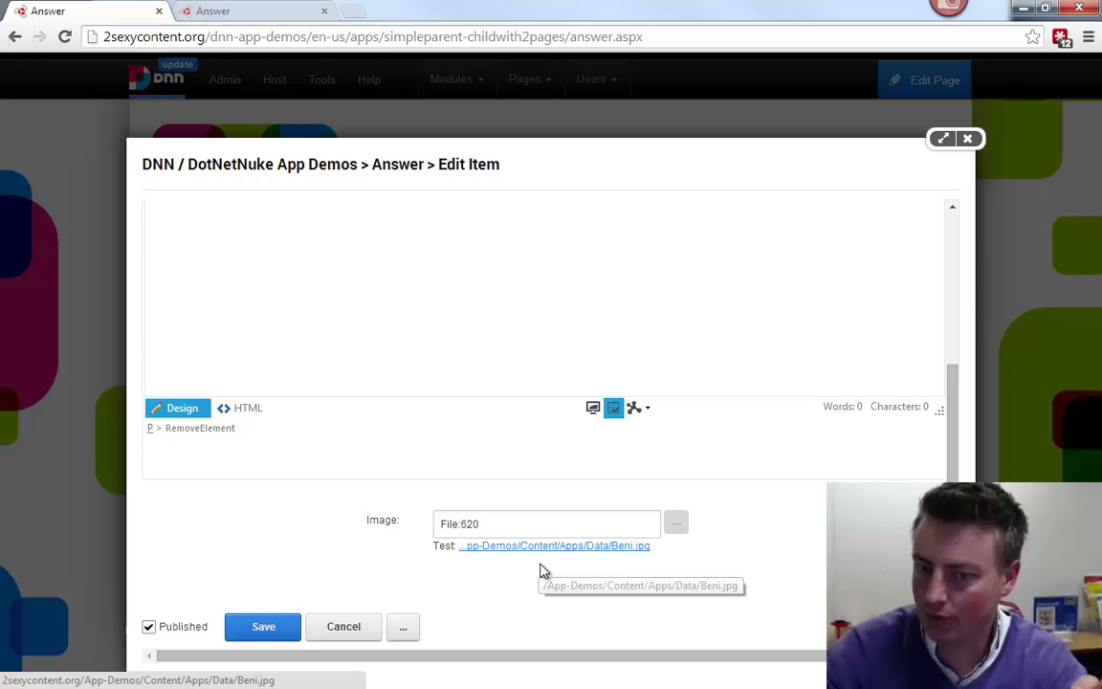
left_click(251, 629)
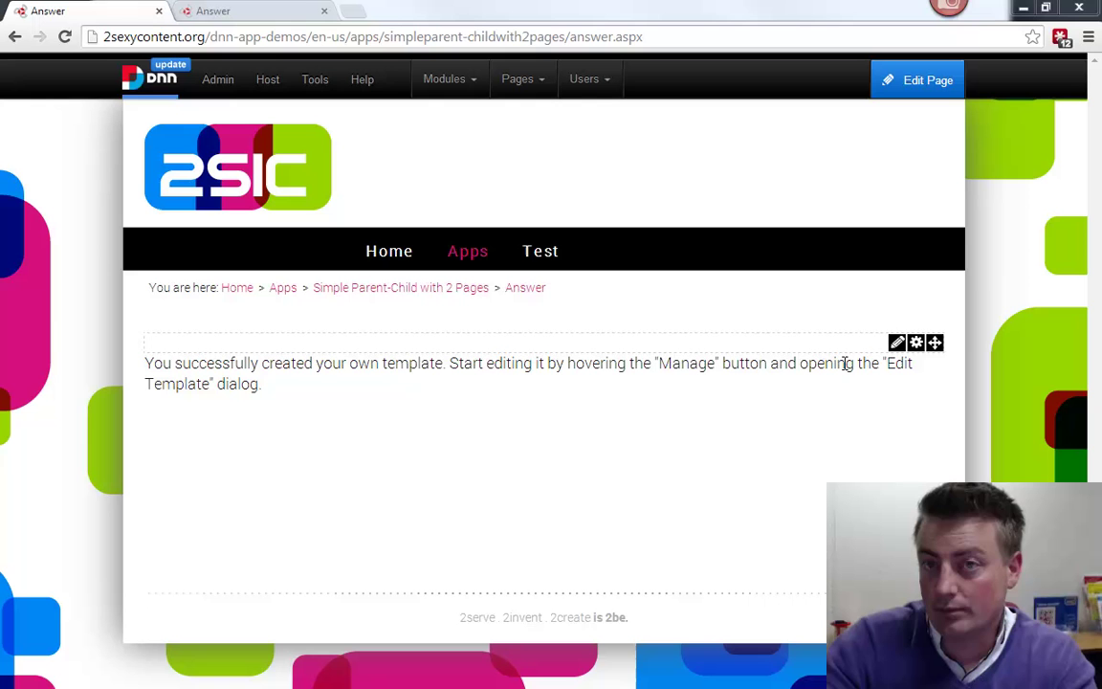
Step: Replace the List template's text with the pasted repeating question-link markup and update it
mouse_move(895, 344)
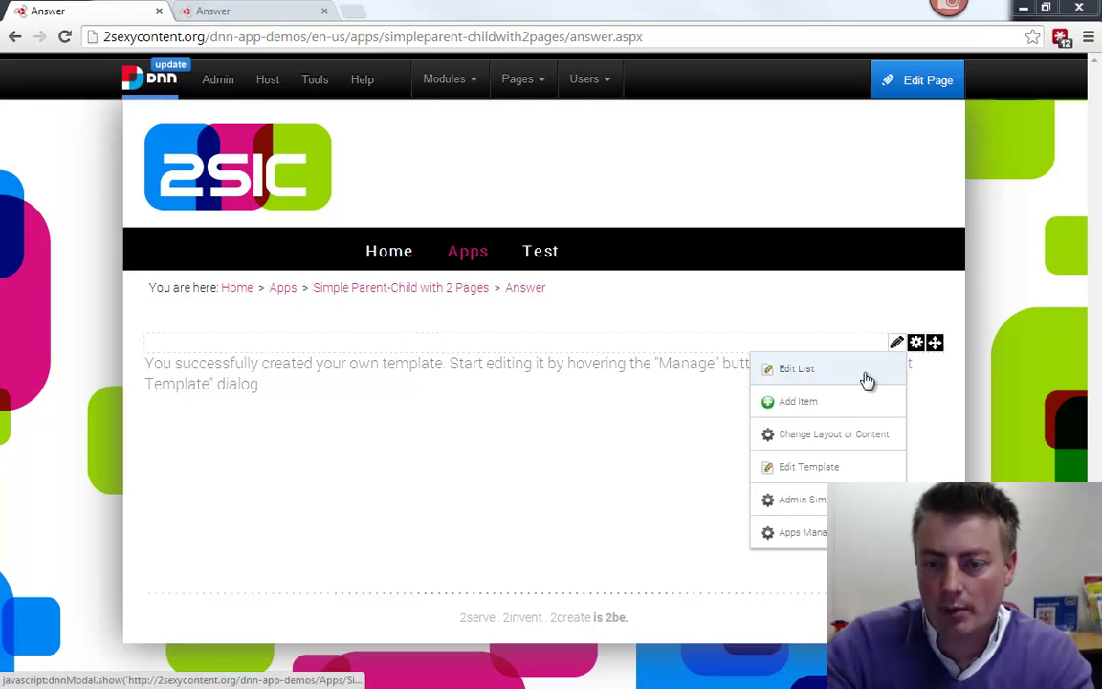
left_click(817, 470)
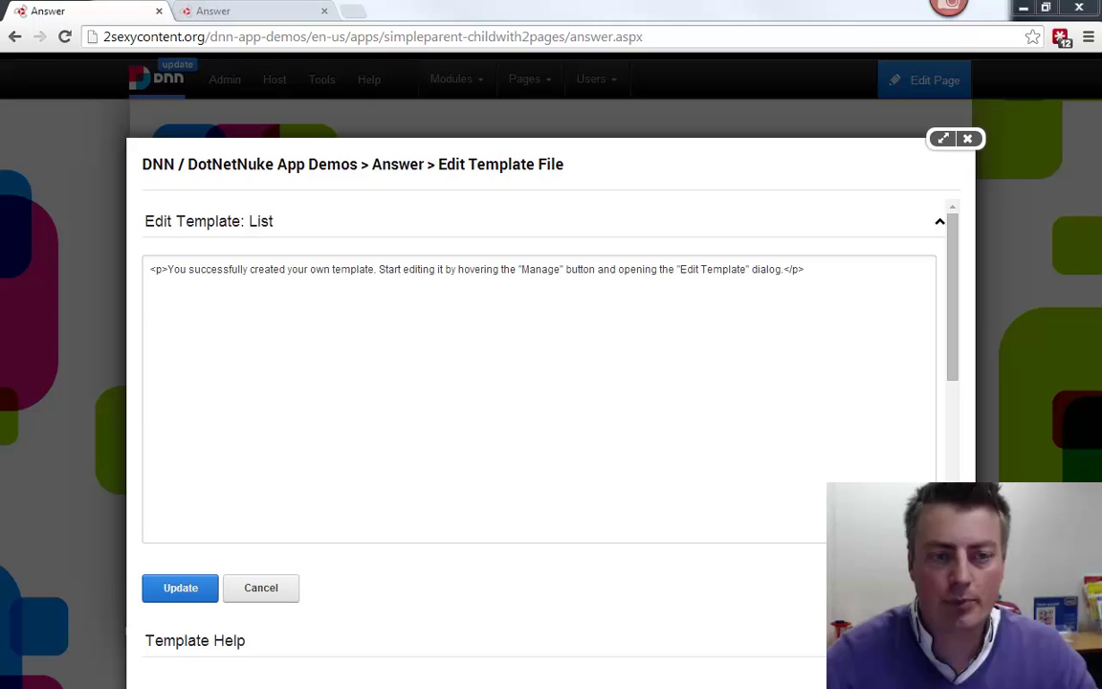
left_click(380, 356)
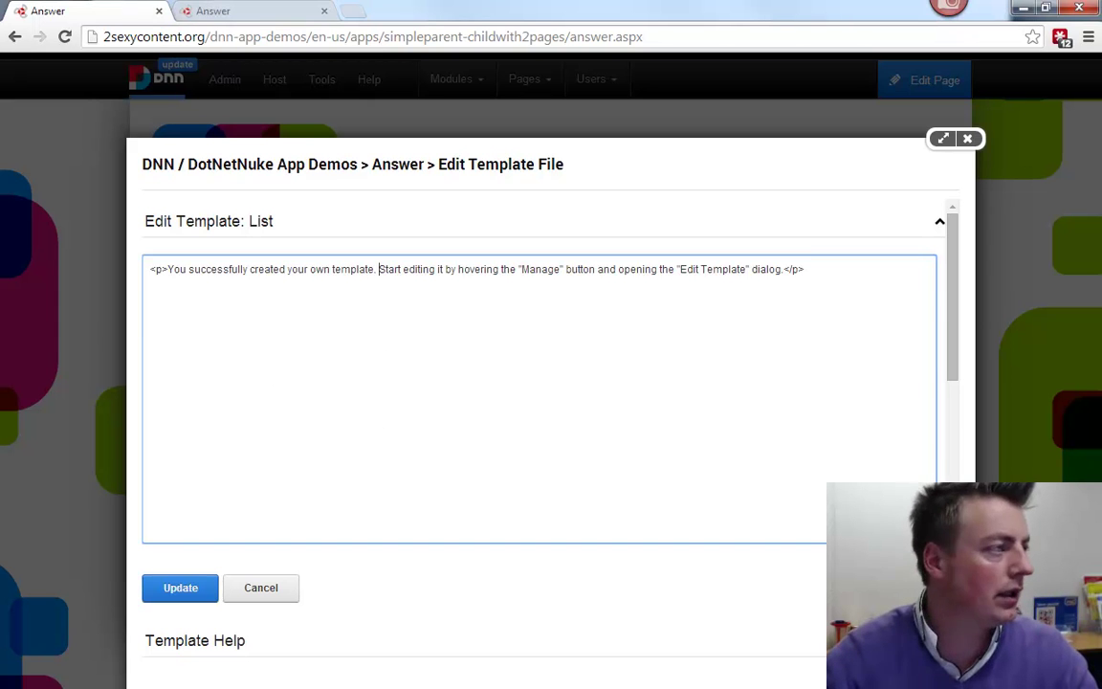
key("ctrl+a")
type("<p>Questions we want answered!</p> <ol> \t<repeat> \t\t<li class=\"sc-element\"> \t\t\t<a href=\"answer/details.aspx?id=[Content:EntityId]\">[Content:Question]</a> \t\t\t[Content:Toolbar] \t\t</li> \t</repeat> </ol>")
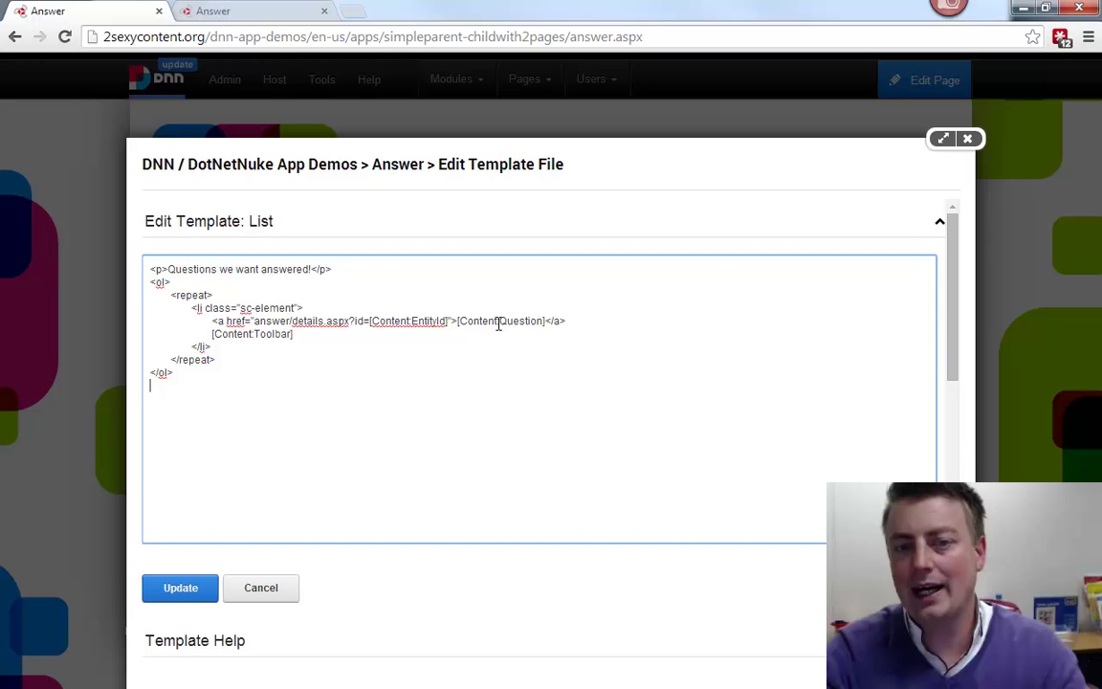
left_click(196, 587)
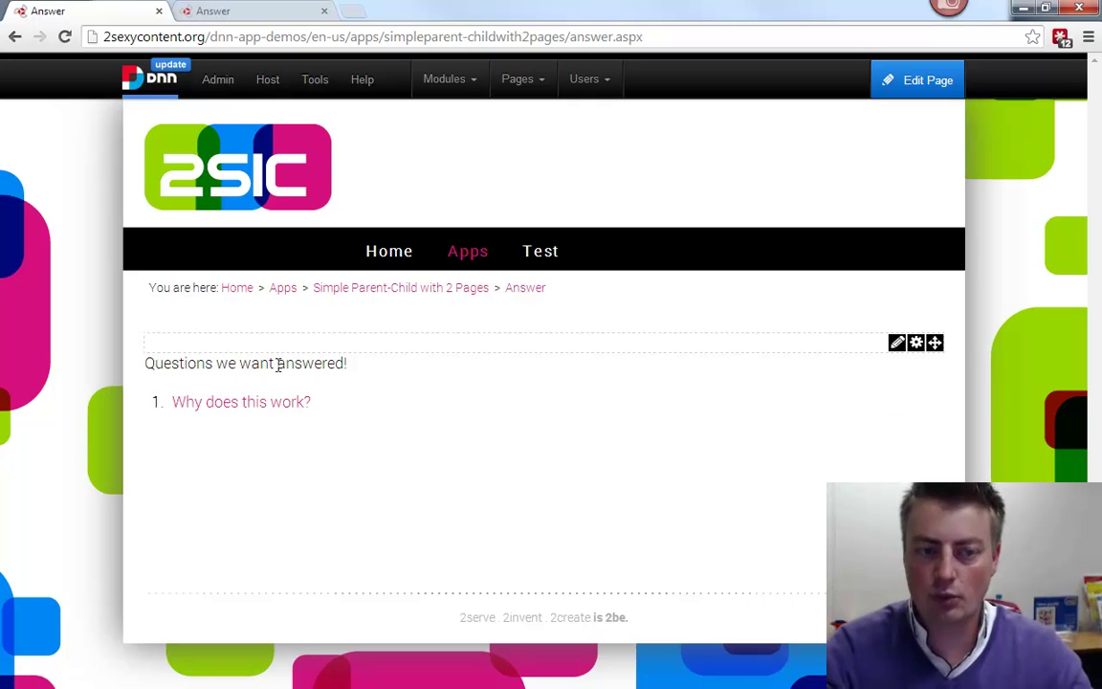
Step: Follow the 'Why does this work?' link to its 404 page, then go back
left_click(278, 412)
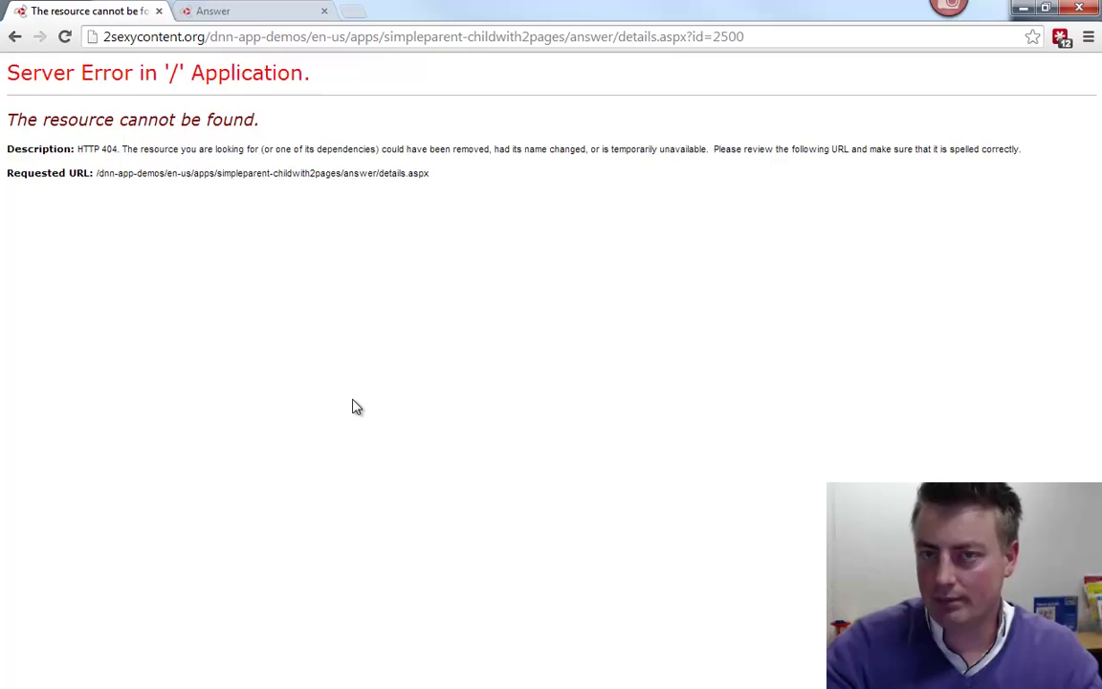
key("alt+Left")
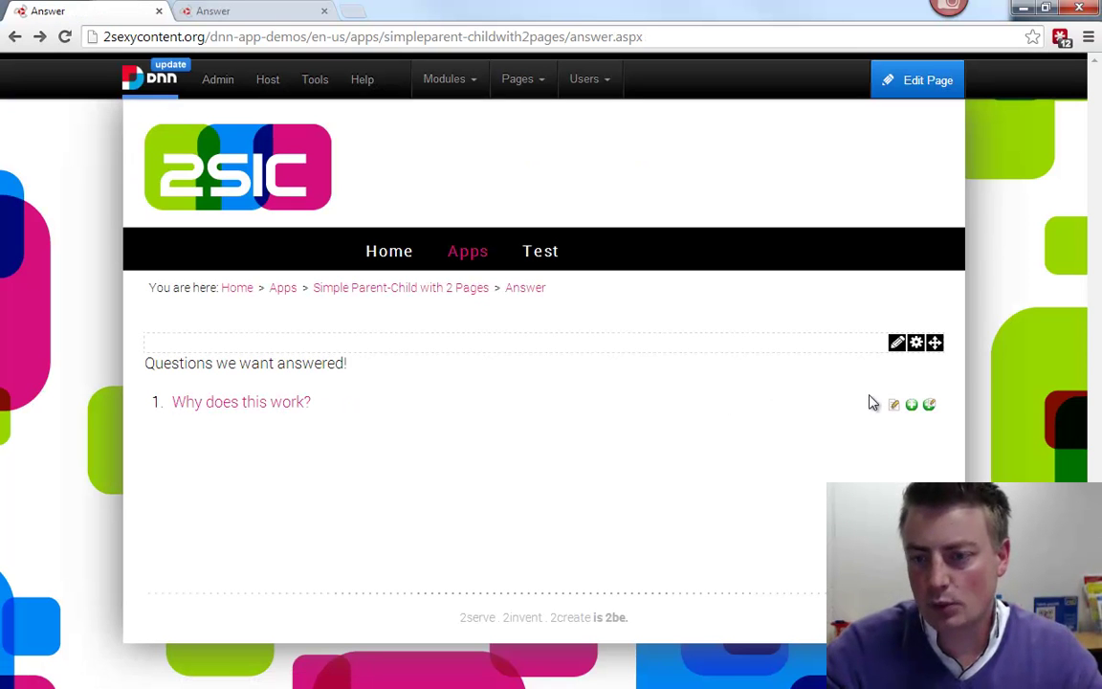
Step: Add the question 'Can we mix tokens and Razor!' answered 'Yes, we can!' with image Daniel.jpg
left_click(929, 407)
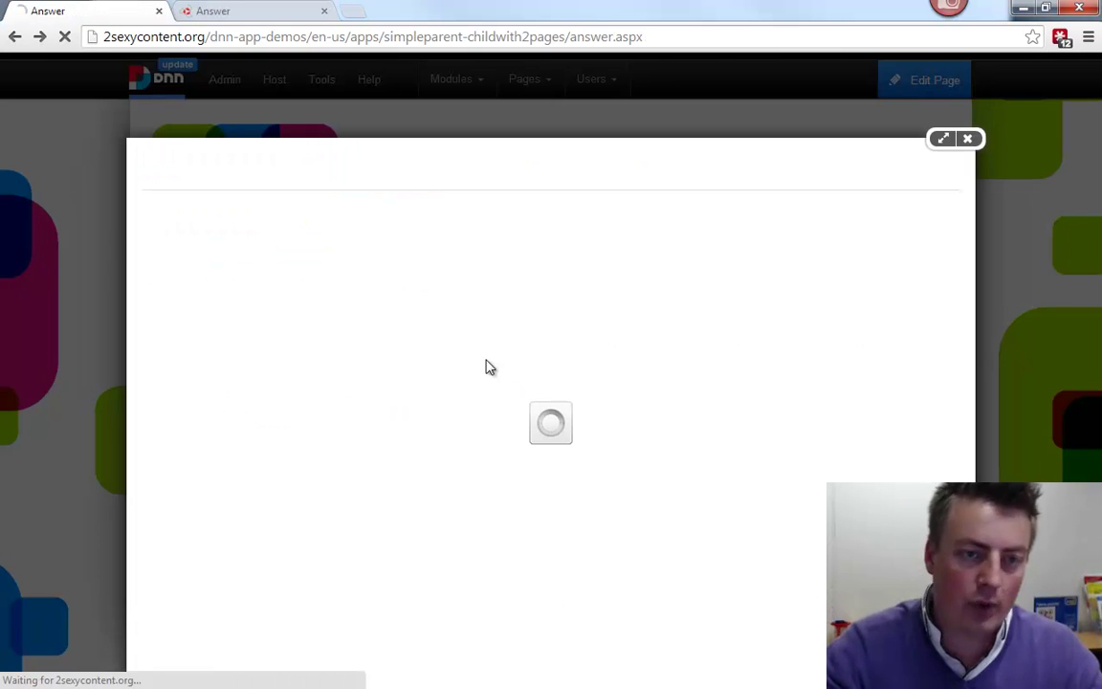
left_click(489, 320)
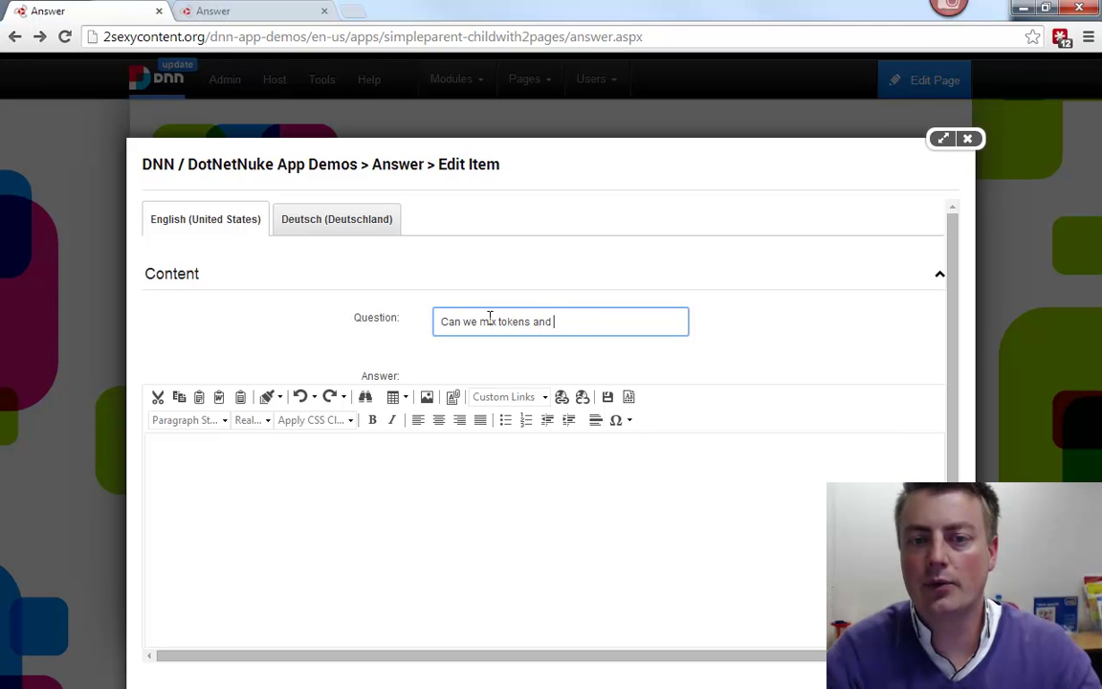
left_click(433, 519)
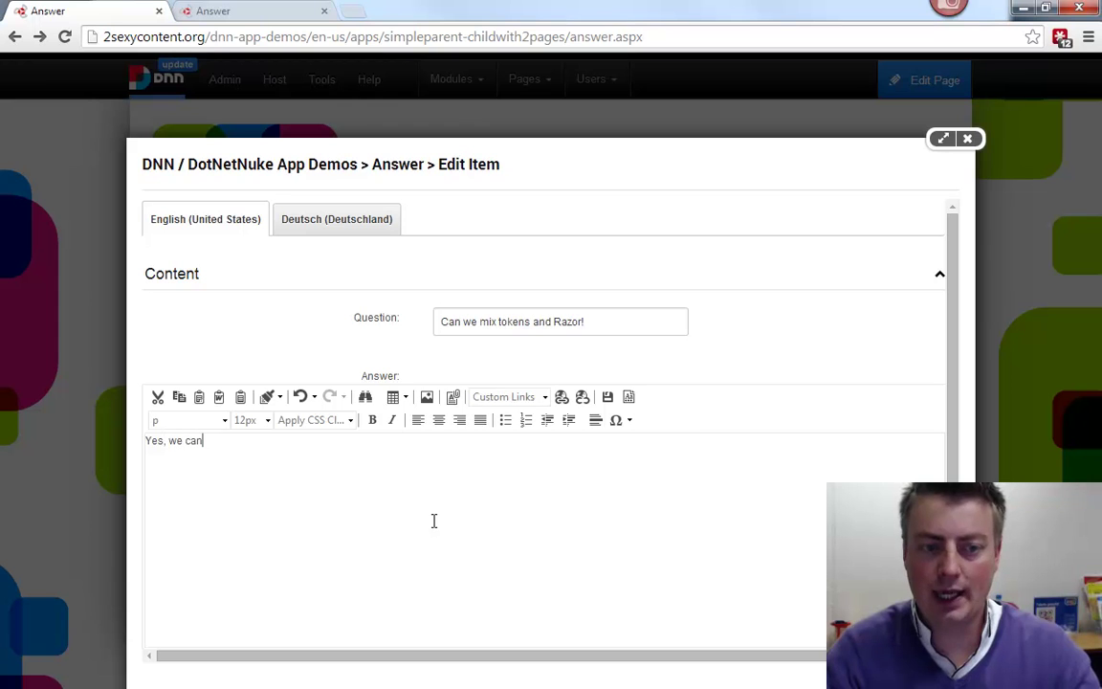
scroll(435, 524, "down", 3)
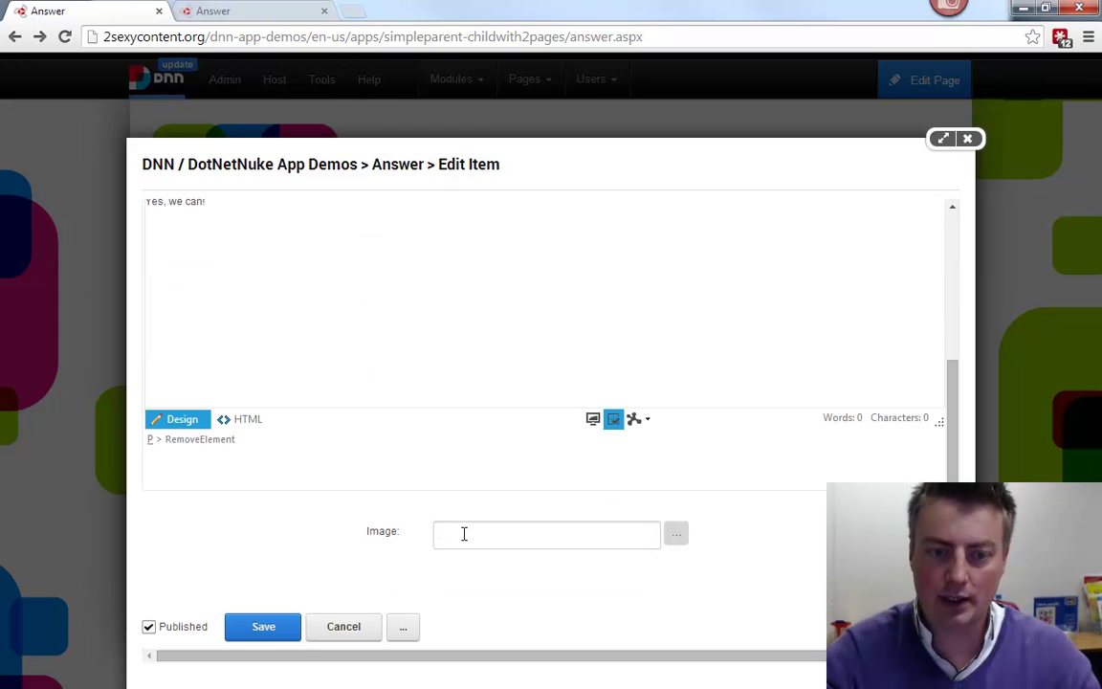
left_click(677, 534)
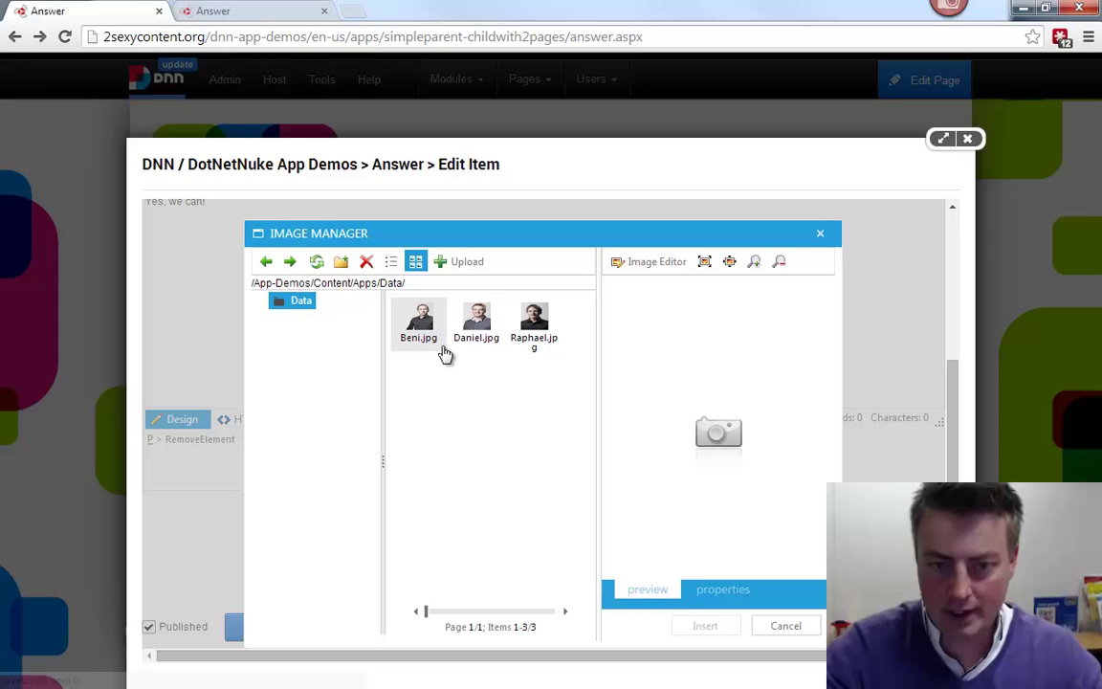
left_click(471, 325)
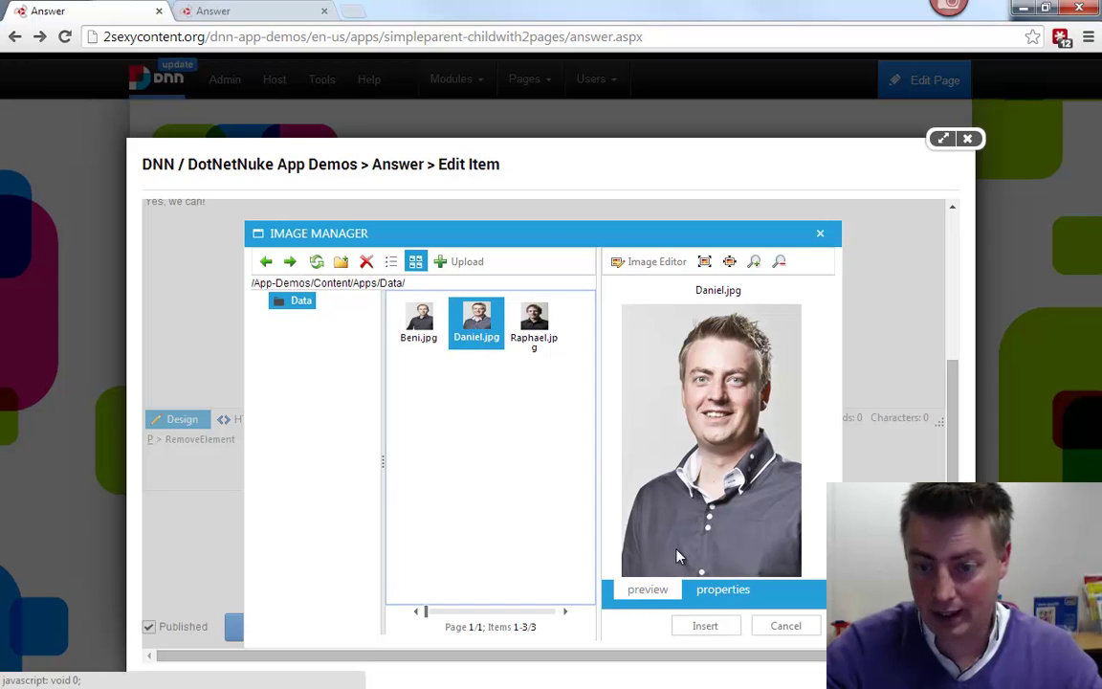
left_click(705, 626)
scroll(230, 613, "down", 1)
left_click(261, 626)
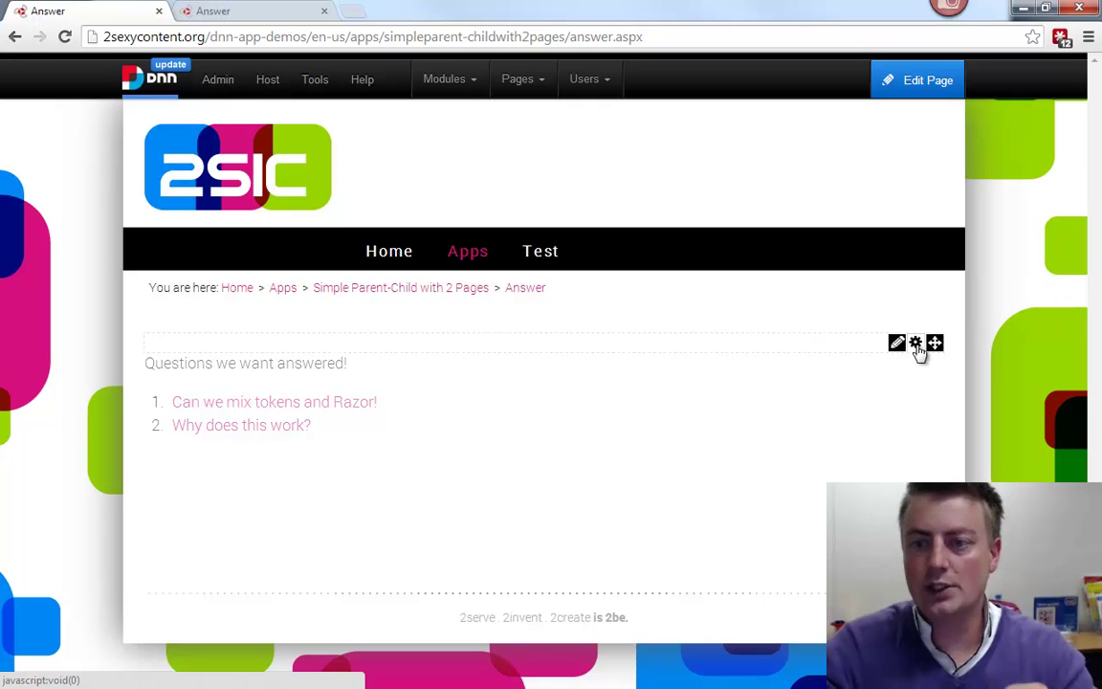
Step: Open the question list module's settings and expand its page-level Advanced Settings
mouse_move(917, 349)
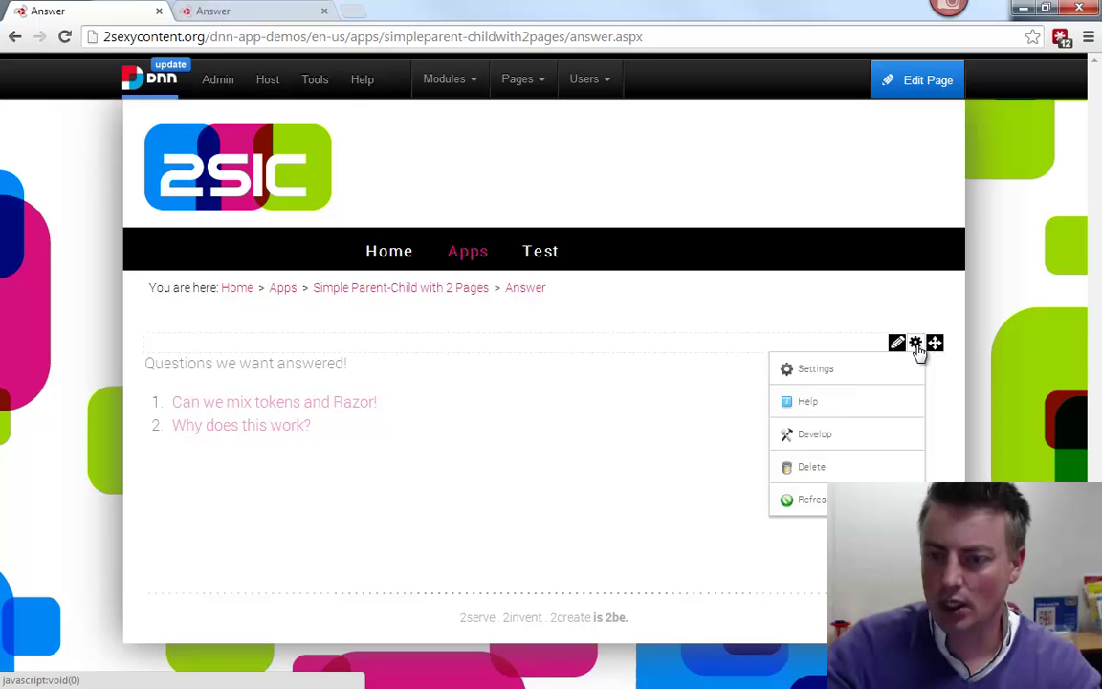
left_click(821, 368)
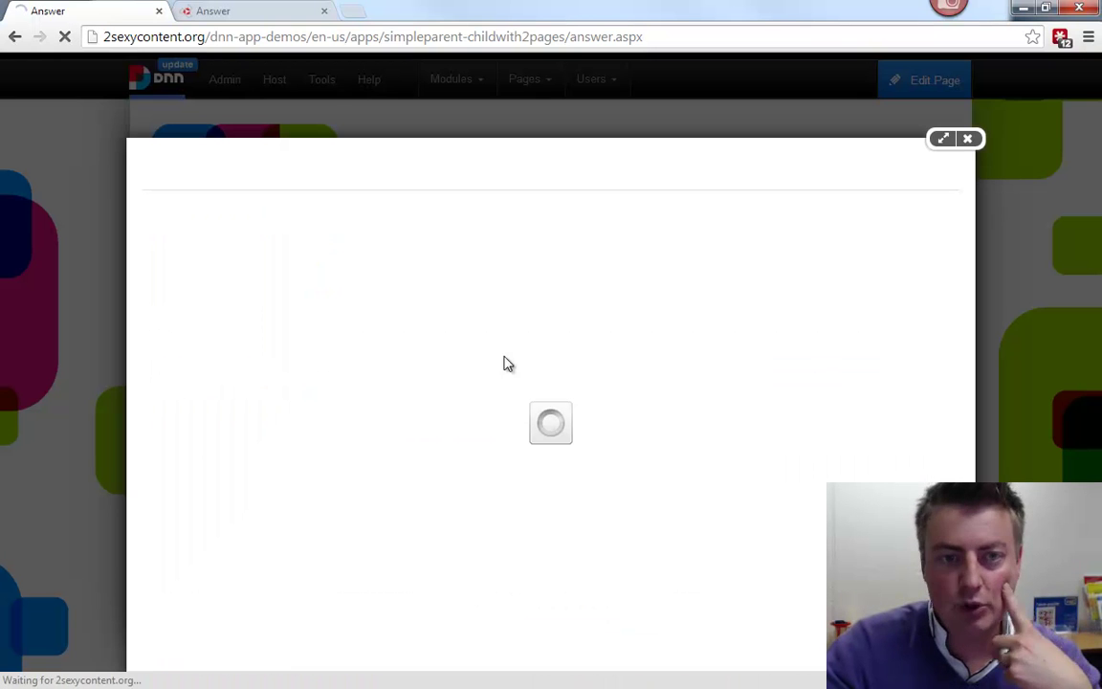
scroll(310, 382, "down", 1)
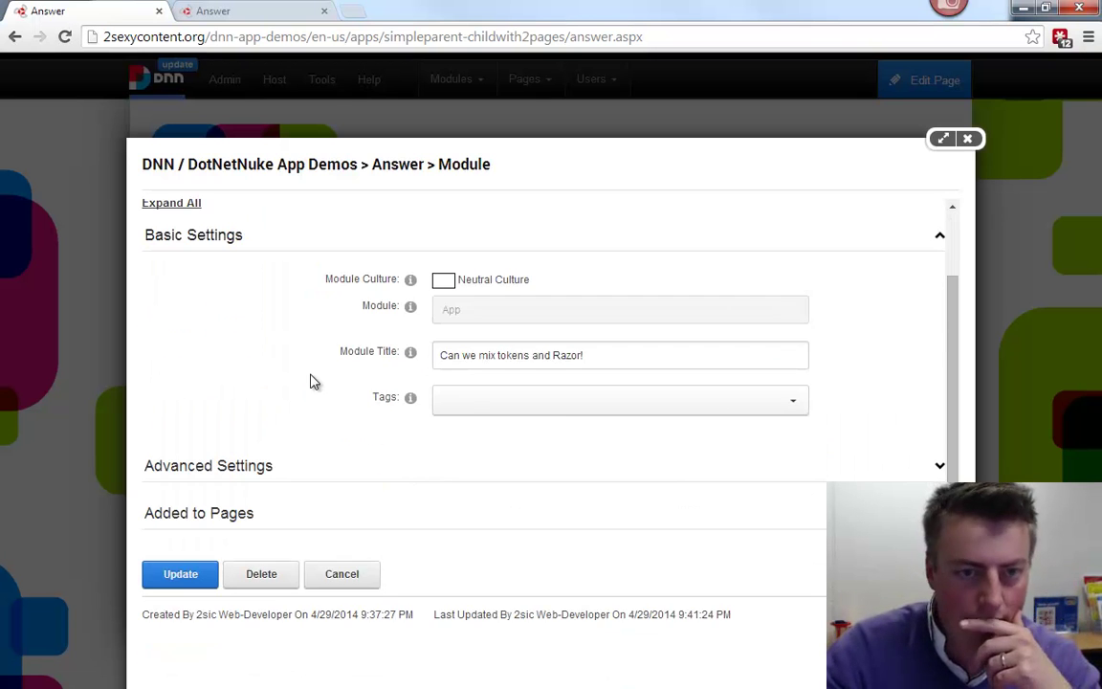
scroll(312, 375, "up", 1)
scroll(376, 292, "down", 2)
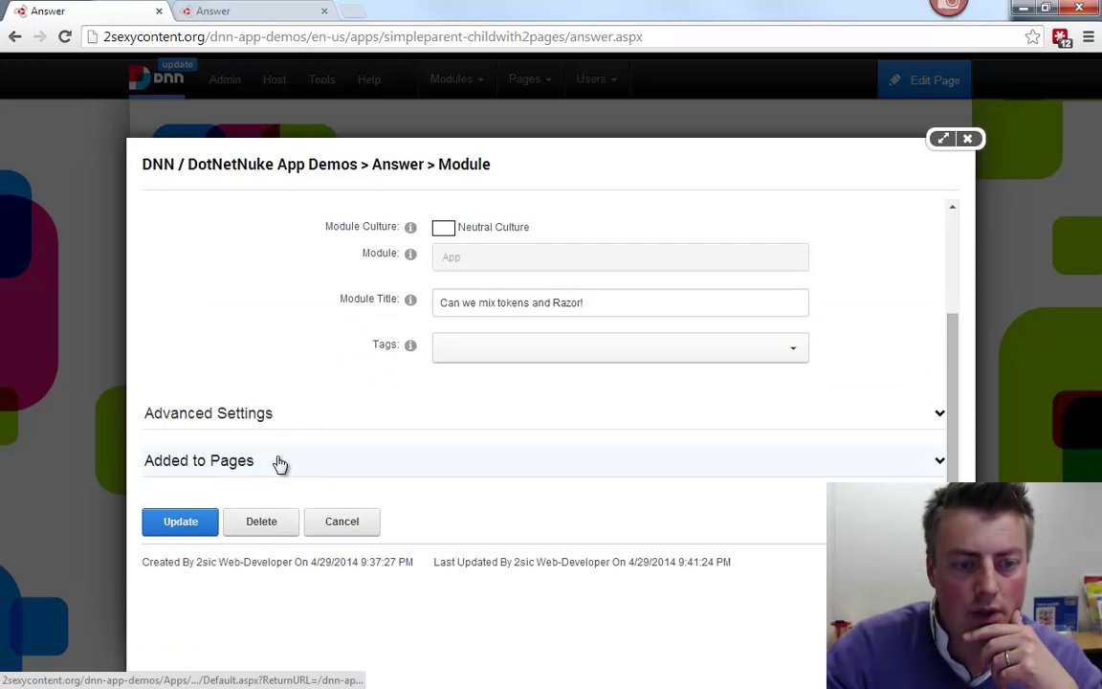
left_click(277, 465)
left_click(287, 413)
scroll(308, 404, "up", 2)
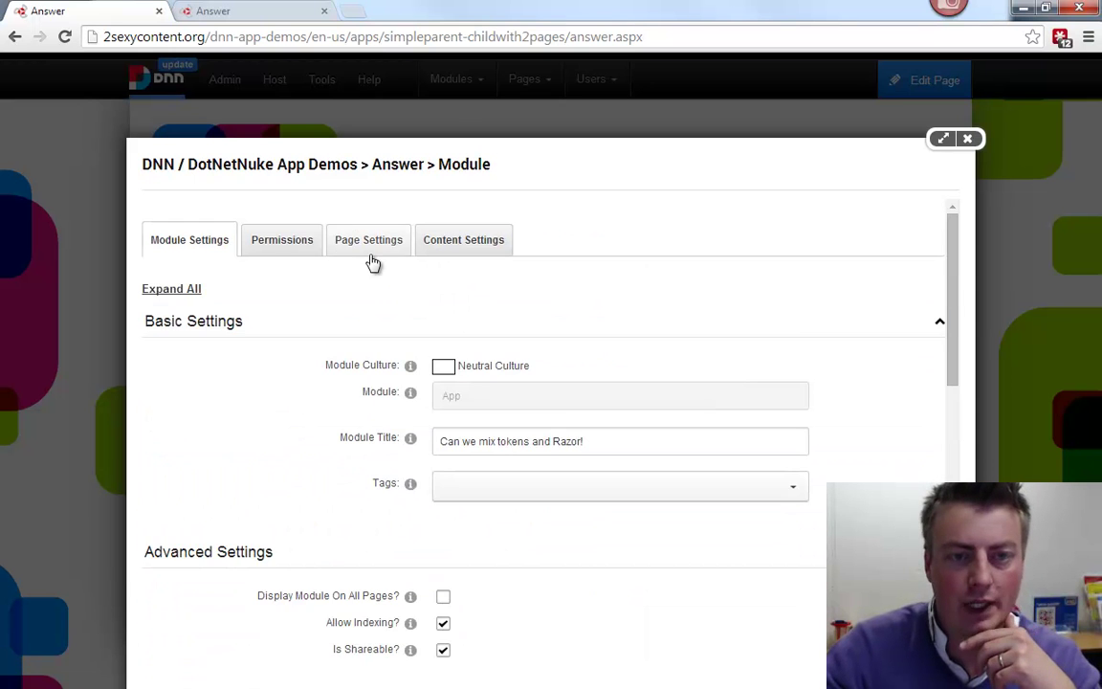
left_click(374, 263)
scroll(296, 376, "down", 4)
scroll(300, 408, "down", 2)
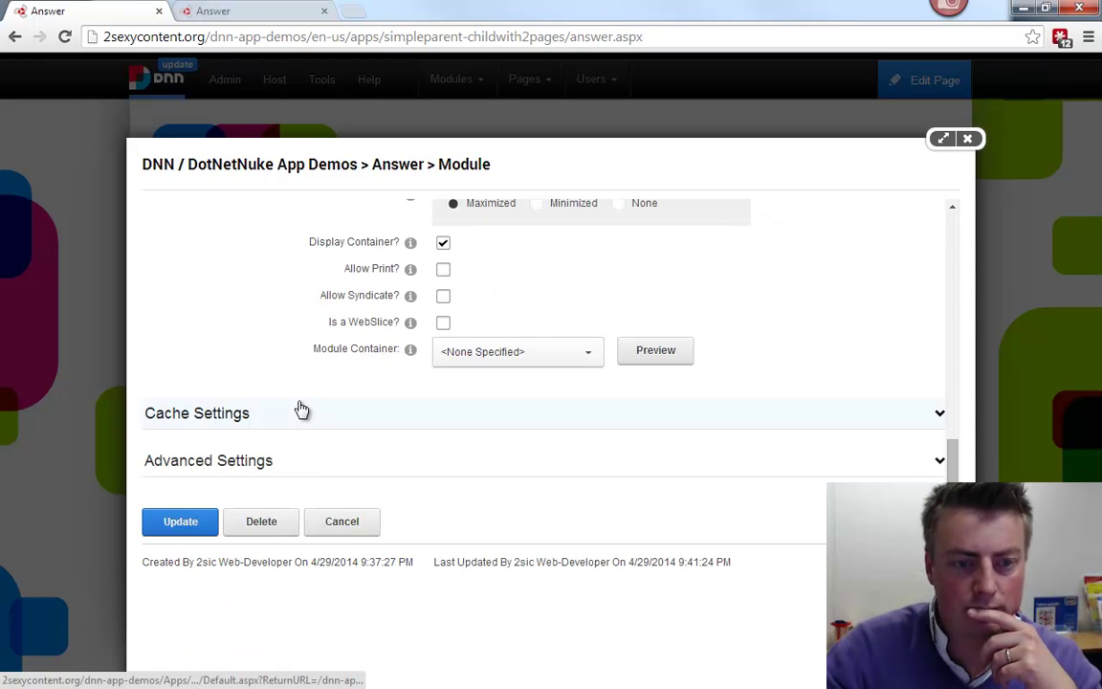
left_click(299, 460)
Step: Set Move To Page to Simple Parent-Child with 2 Pages and apply the move
scroll(326, 425, "down", 1)
left_click(493, 442)
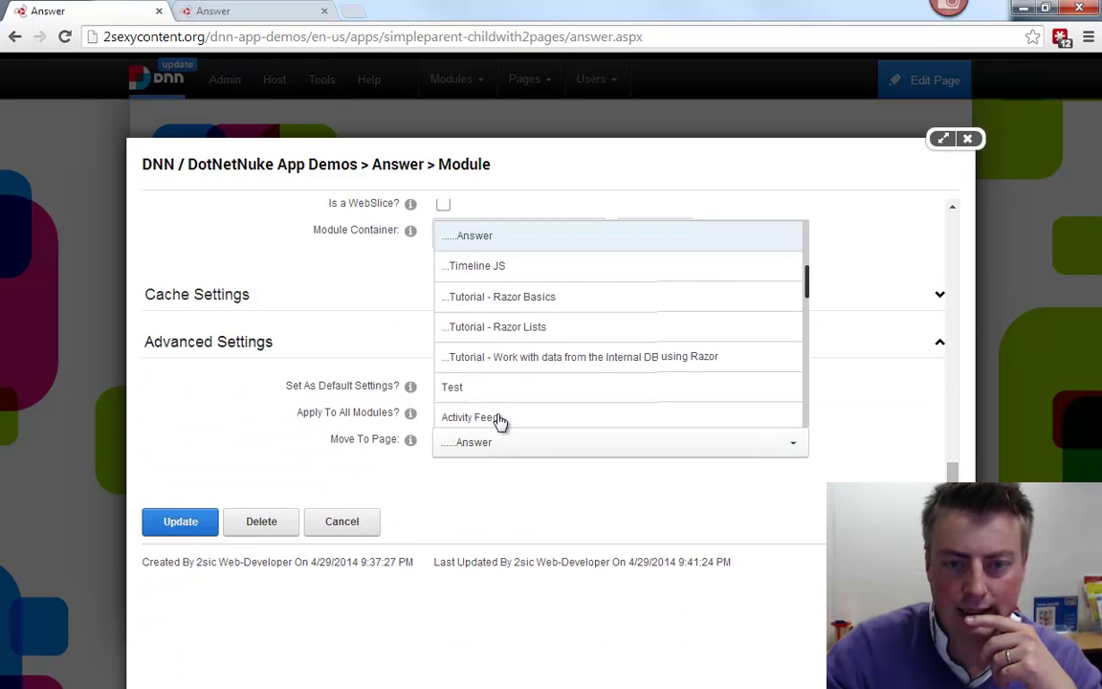
scroll(488, 345, "up", 1)
left_click(506, 239)
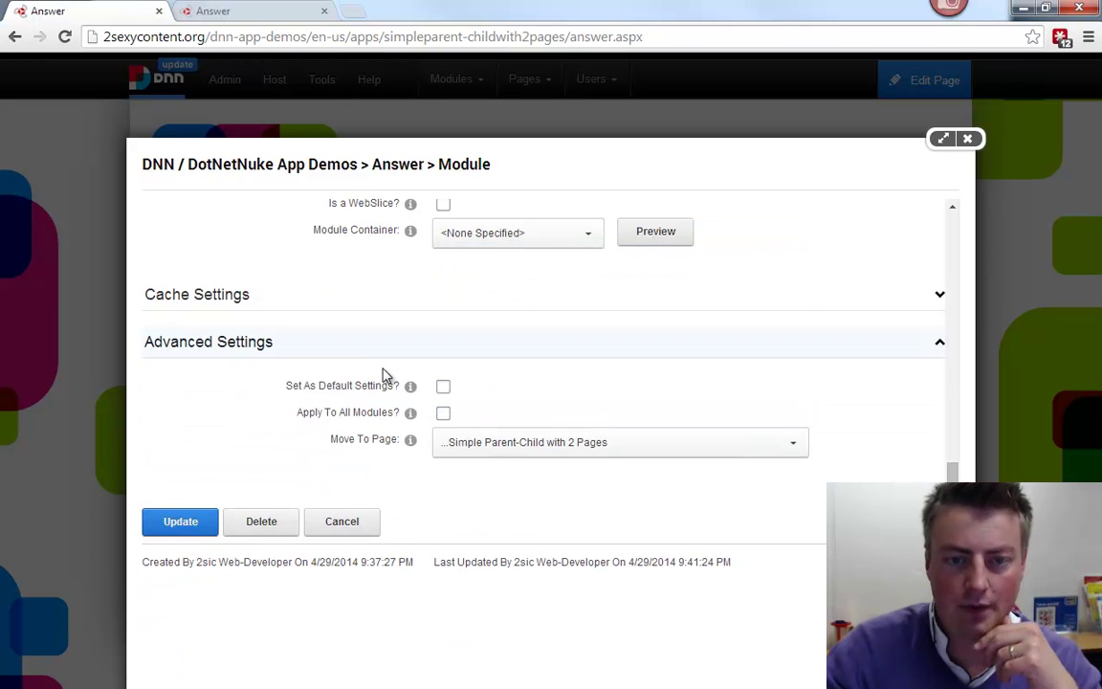
left_click(179, 524)
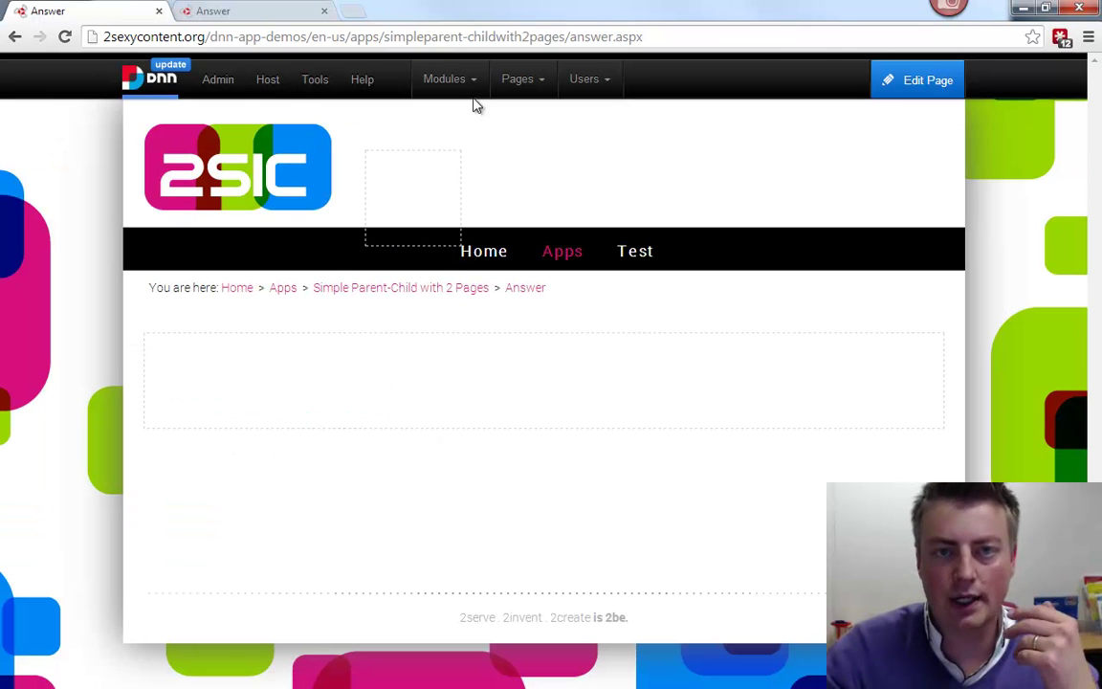
Step: Drop an App module on the Answer page running Simple Parent-Child with 2 pages and open its admin
mouse_move(465, 97)
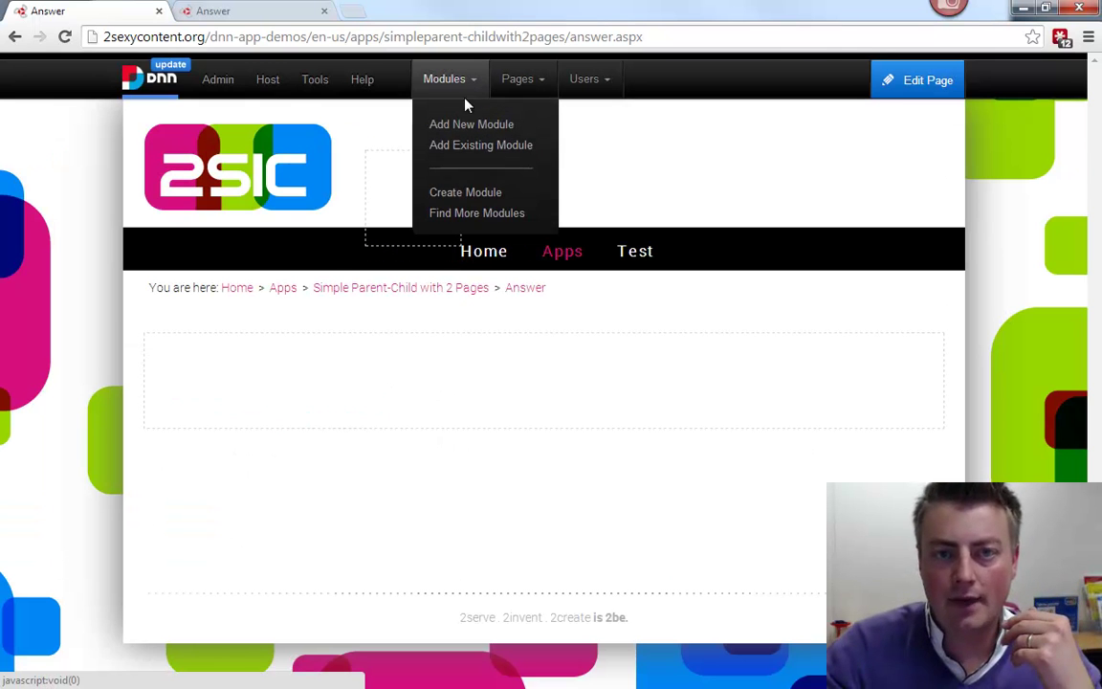
left_click(465, 125)
left_click_drag(179, 216, 284, 581)
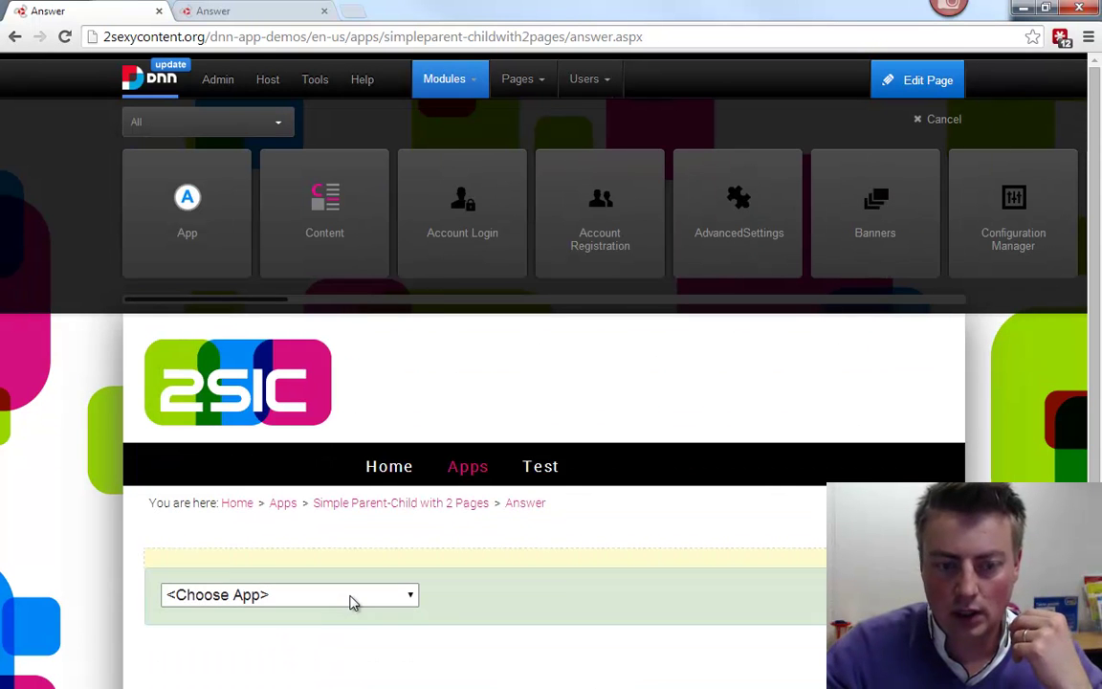
left_click(346, 595)
left_click(340, 538)
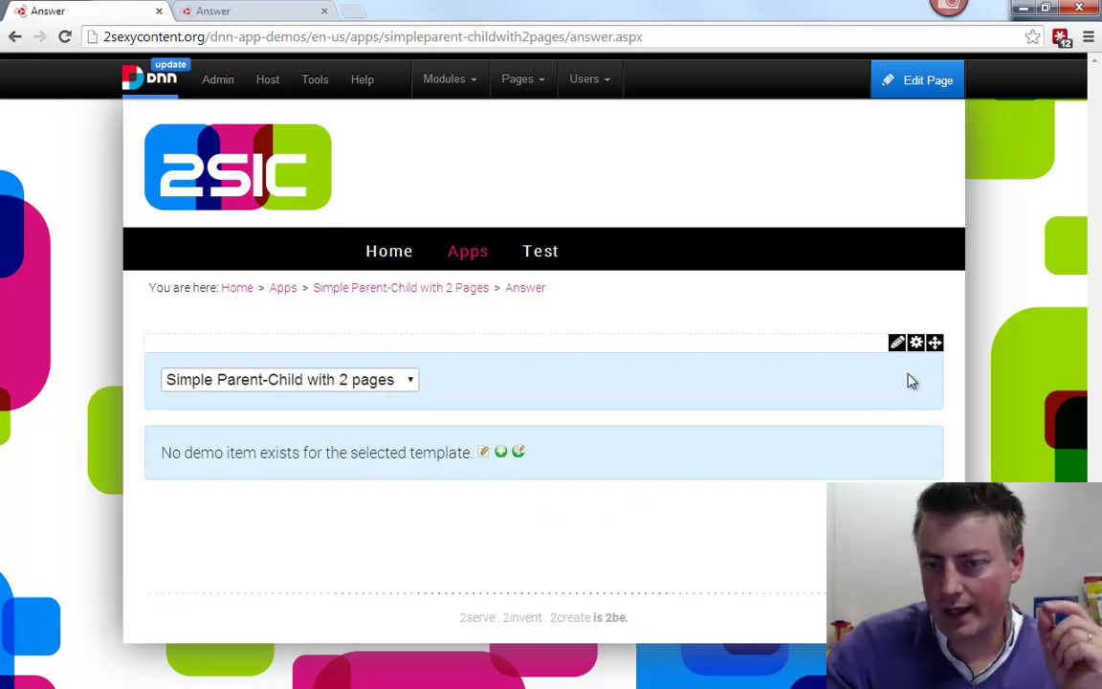
mouse_move(901, 348)
left_click(820, 503)
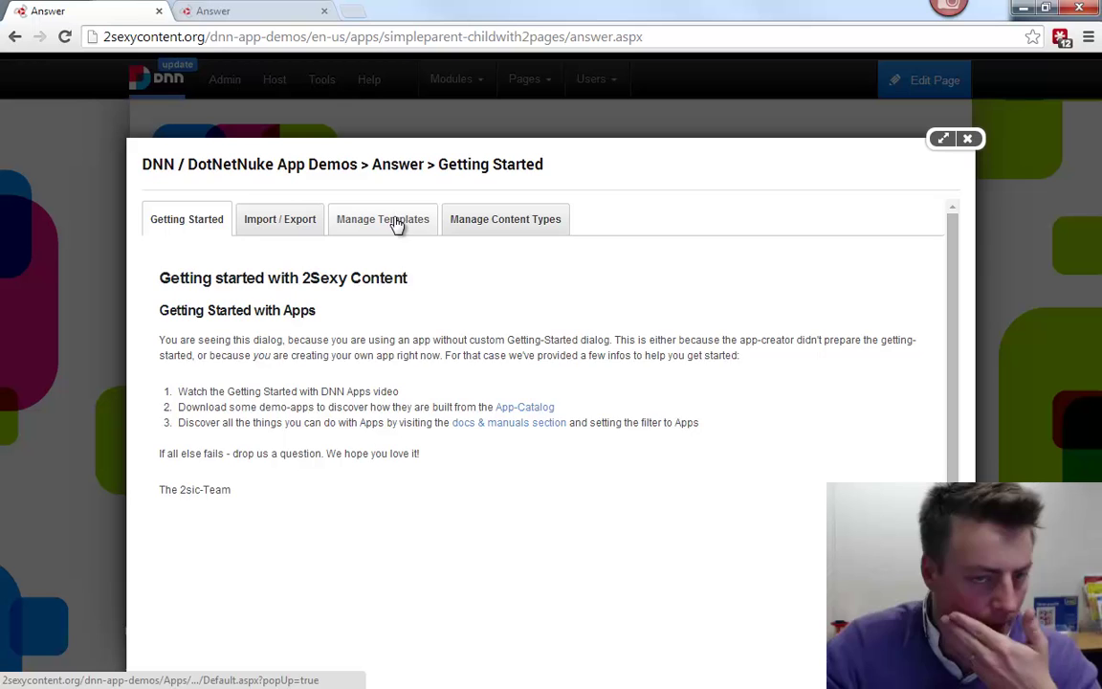
Step: Create C# Razor template 'Answer' with new file _Answer.cshtml for QuestionAndAnswer, then return
left_click(398, 223)
left_click(251, 483)
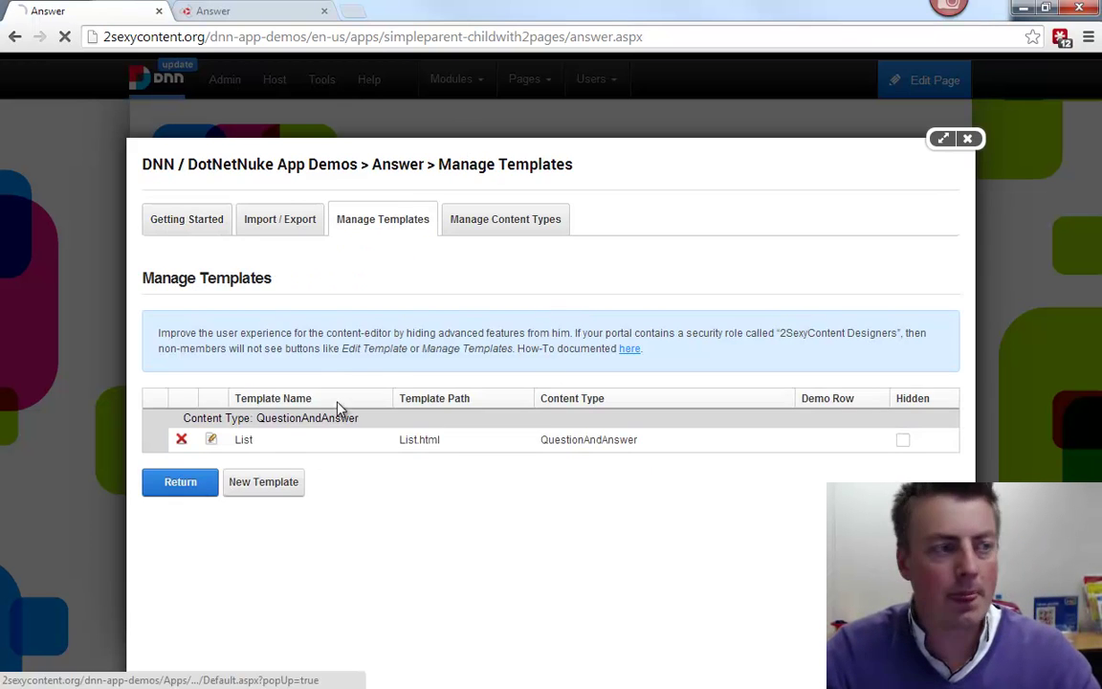
left_click(508, 277)
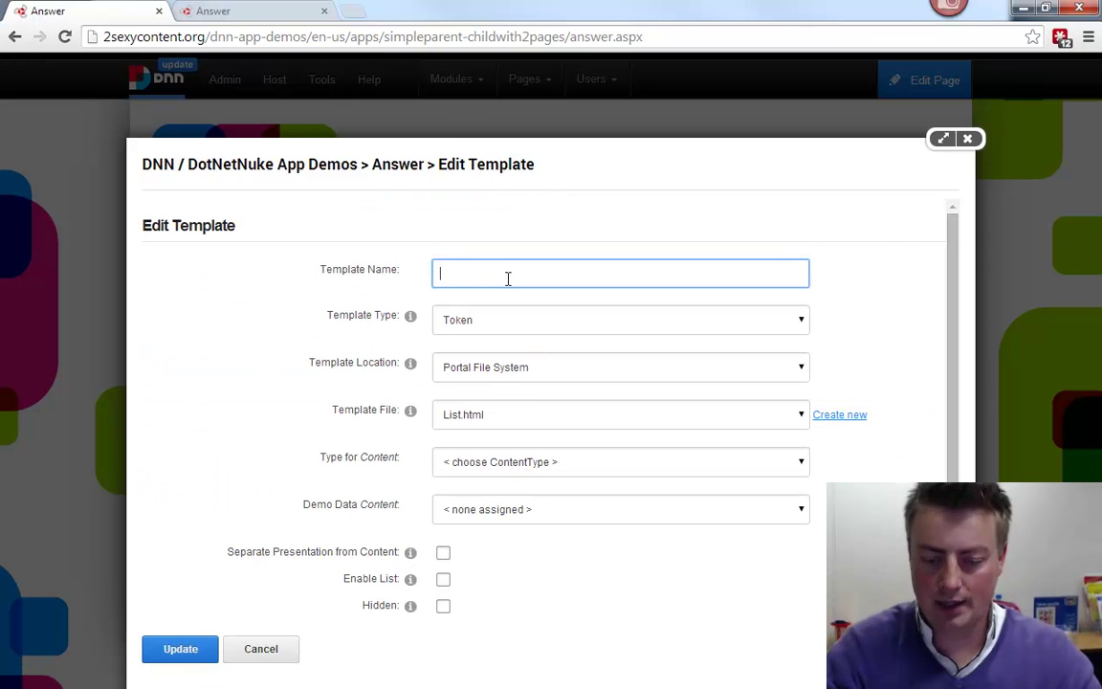
type("Answer")
key("Tab")
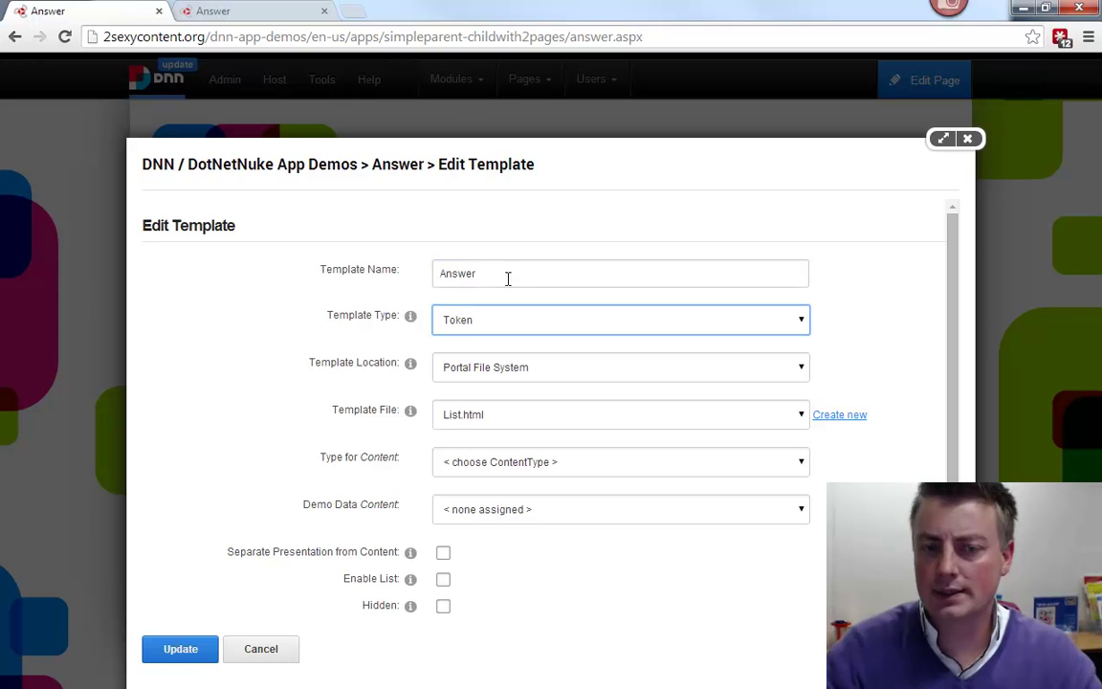
key("Down")
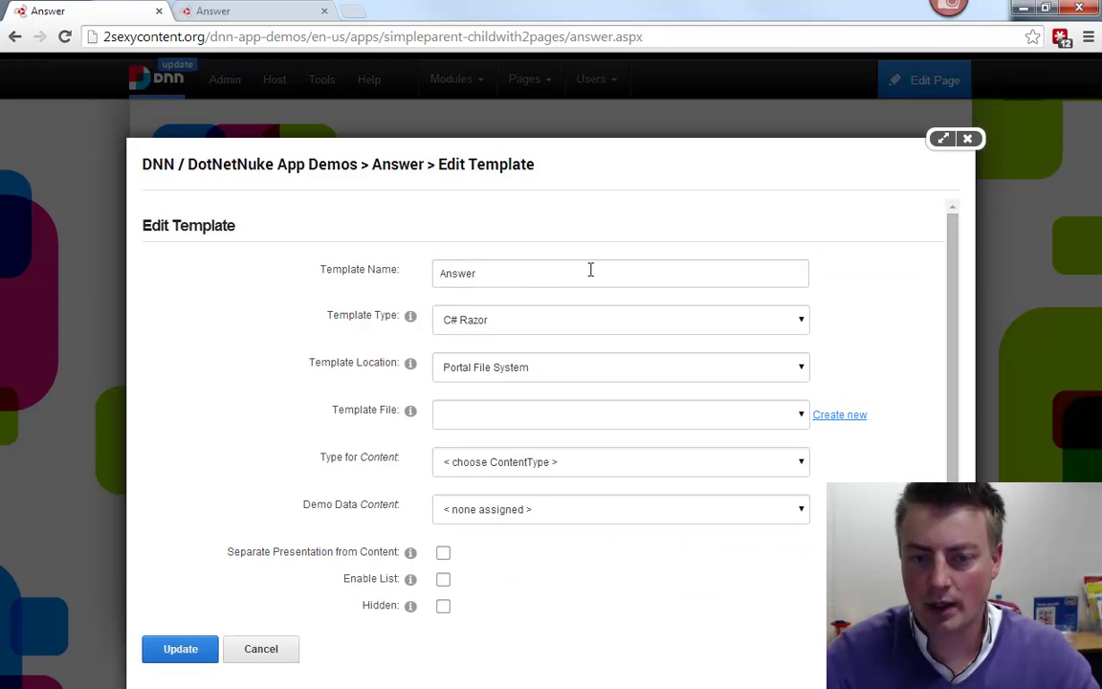
left_click(850, 417)
scroll(312, 469, "down", 1)
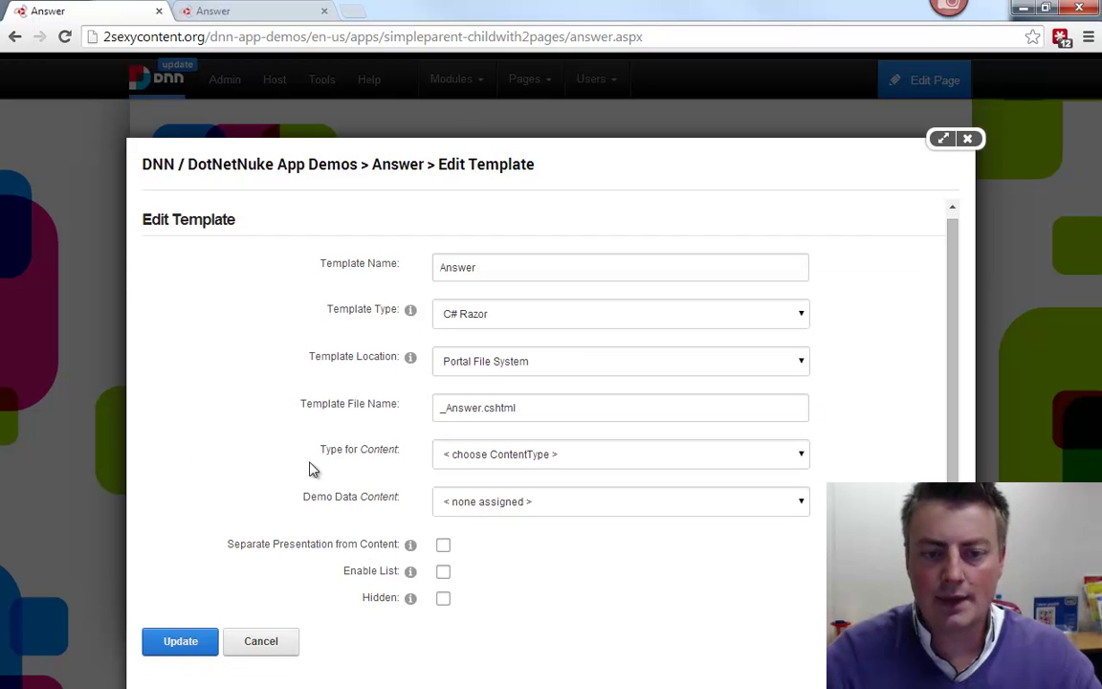
left_click(478, 453)
left_click(488, 487)
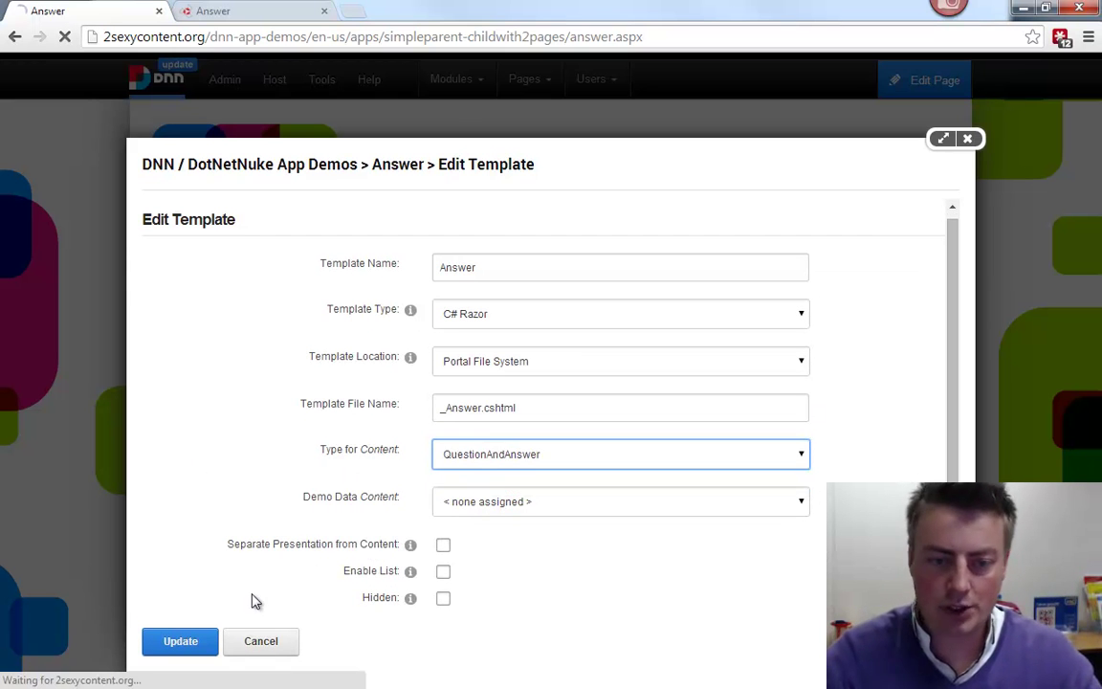
left_click(181, 648)
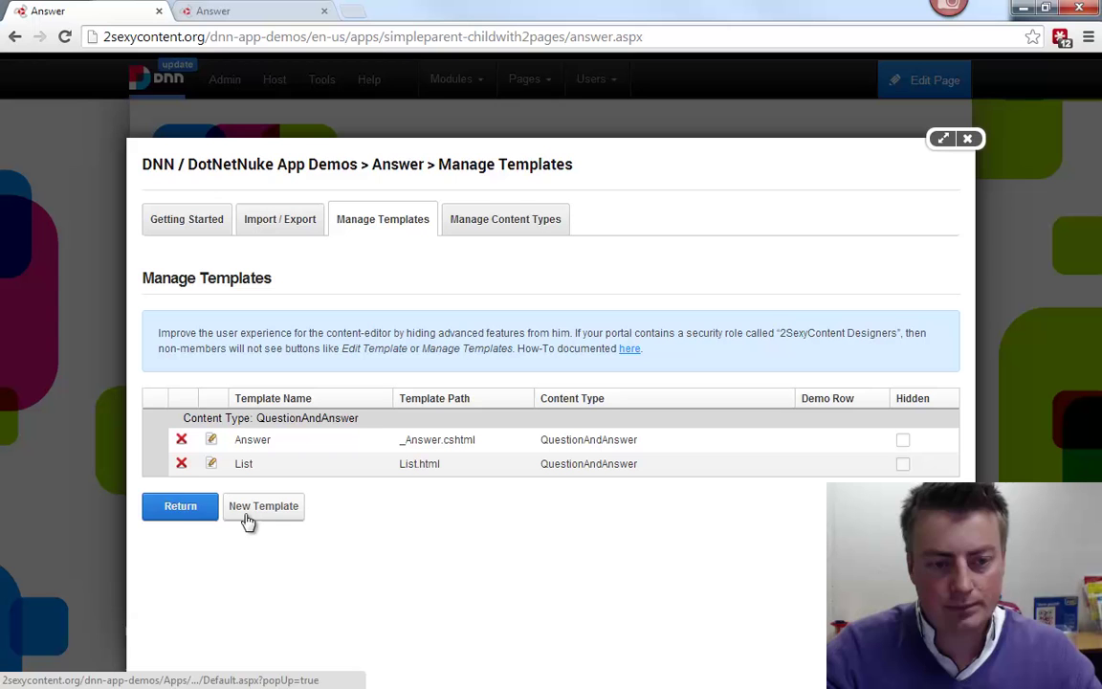
left_click(185, 516)
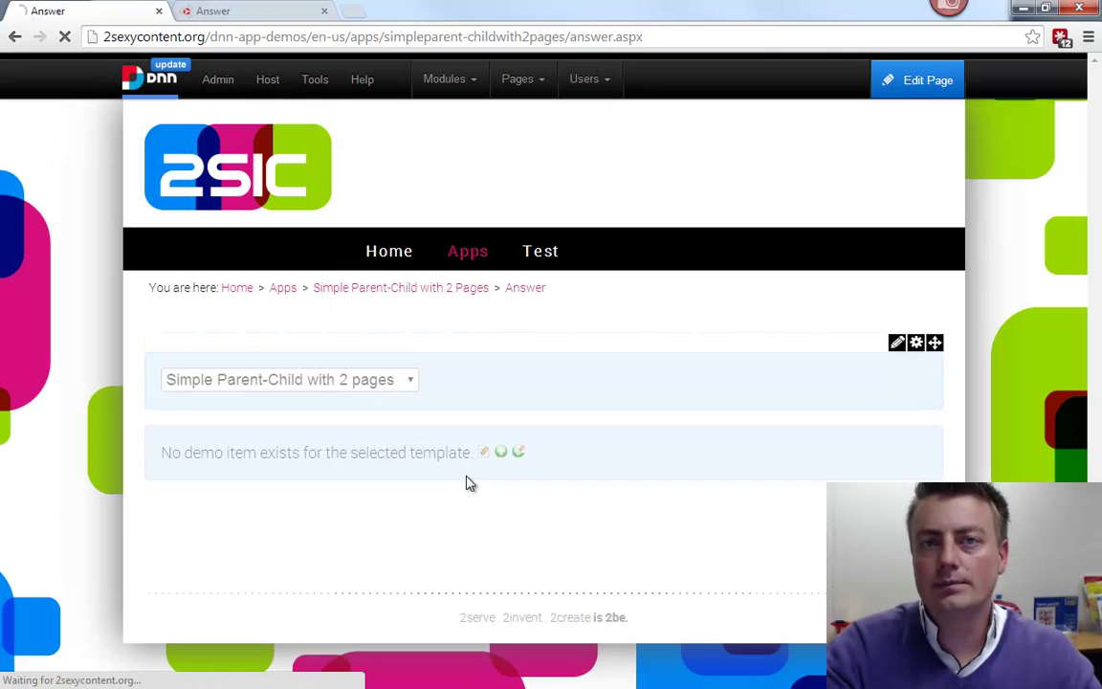
Step: Switch the page to the Answer view and set its demo data to 'Why does this work?'
left_click(254, 406)
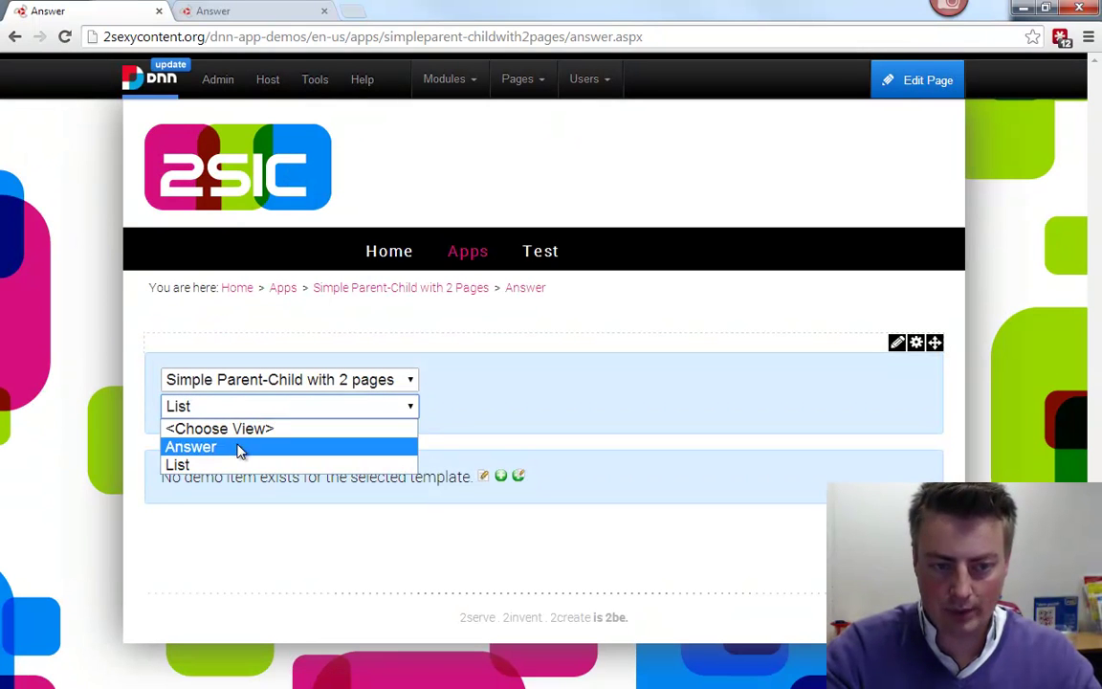
left_click(239, 448)
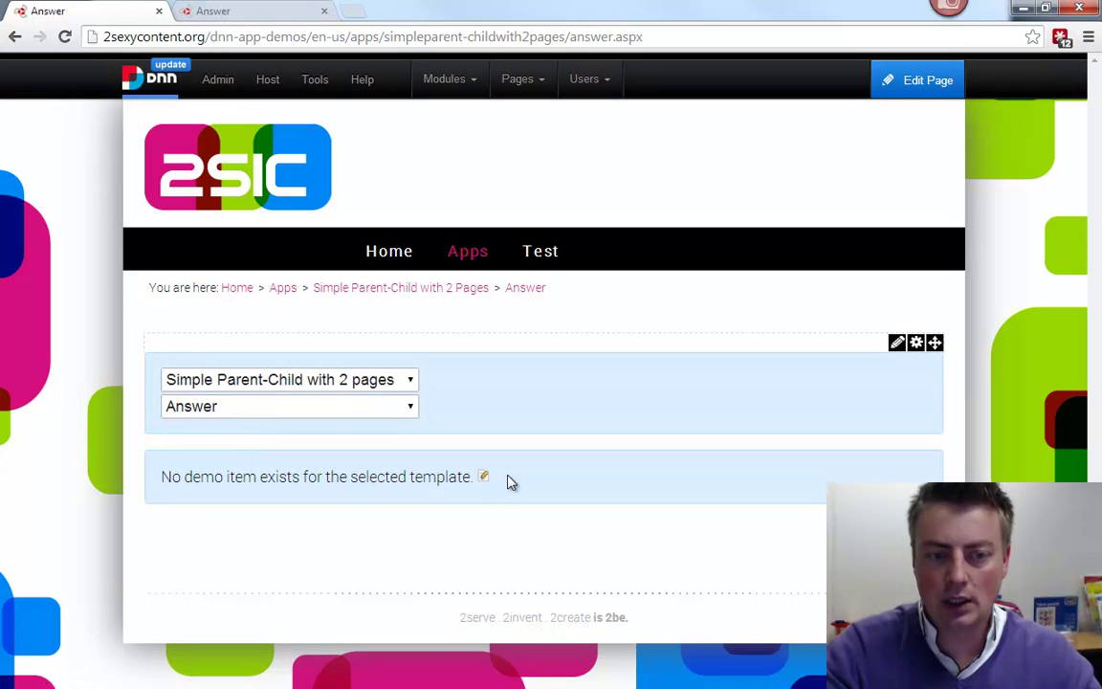
mouse_move(897, 346)
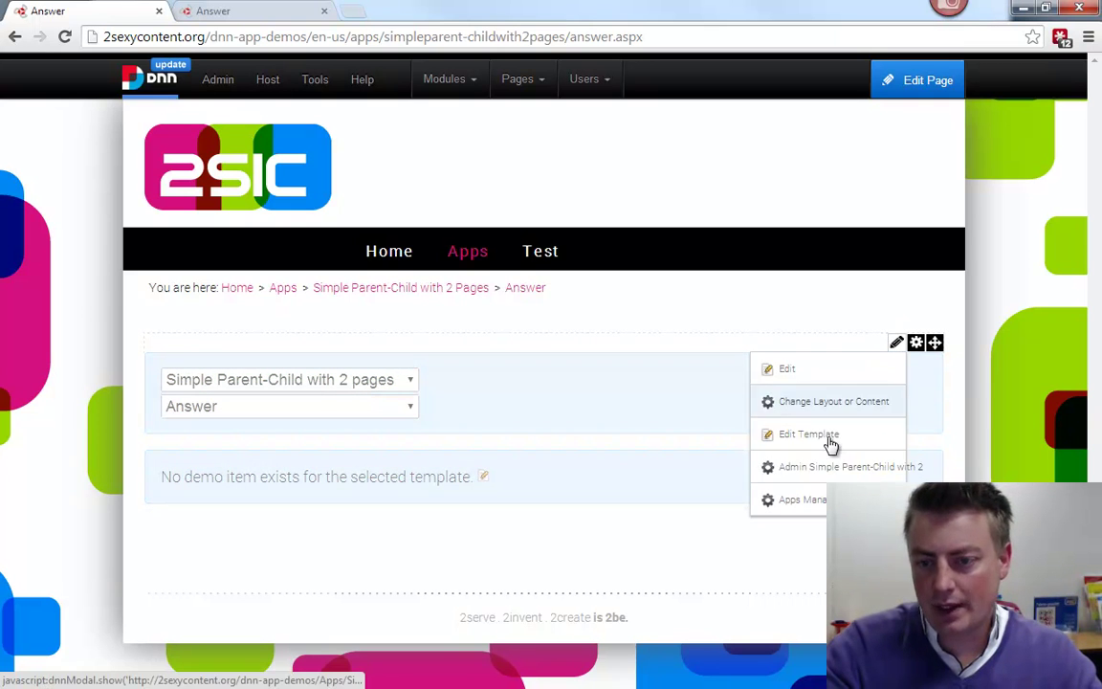
left_click(825, 469)
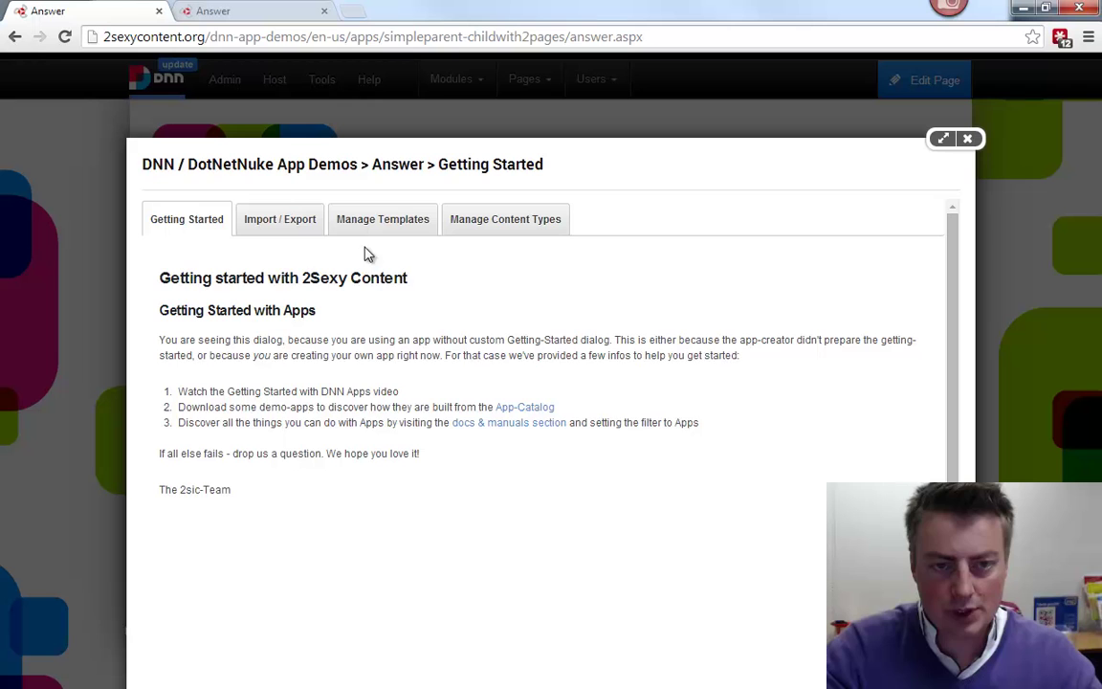
left_click(380, 219)
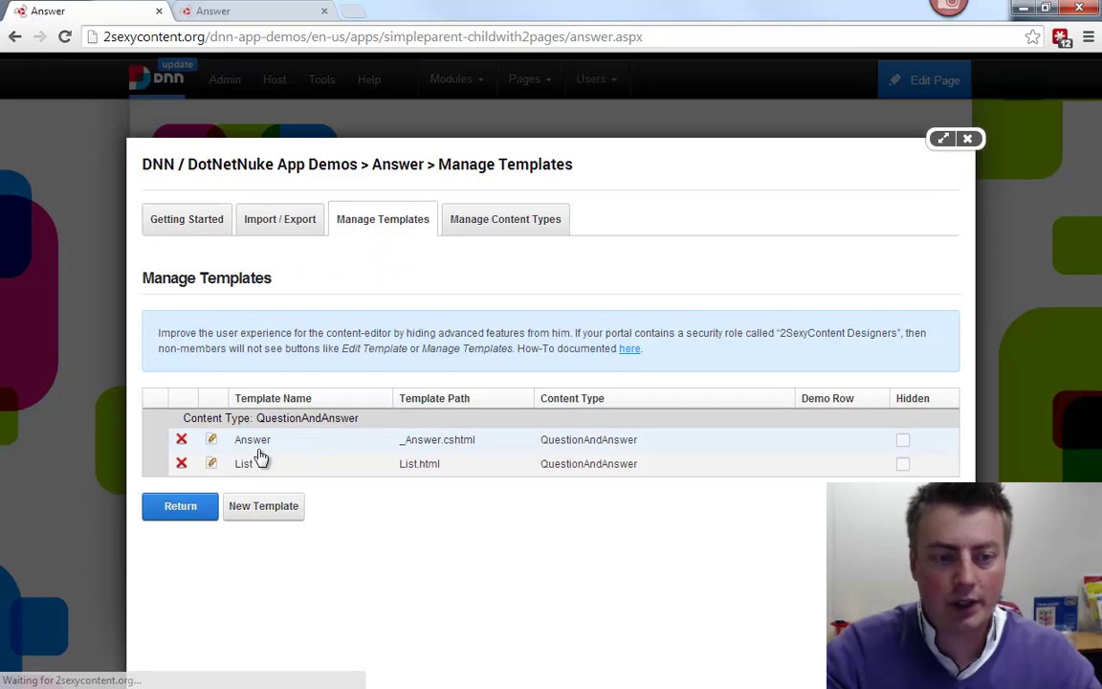
left_click(211, 439)
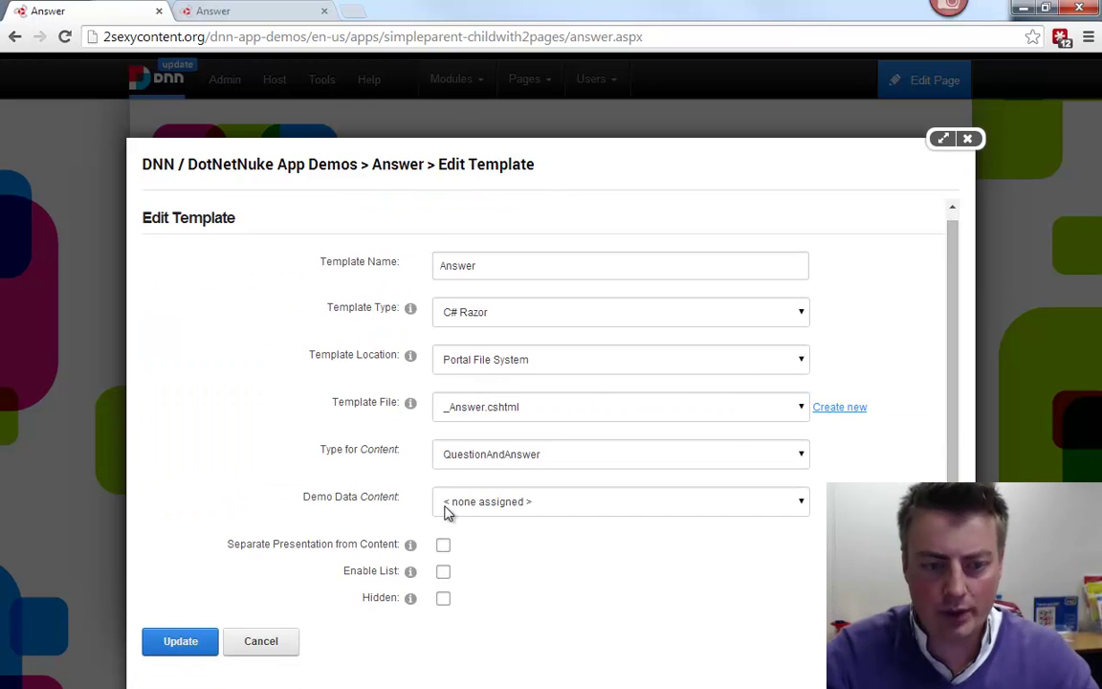
left_click(451, 505)
left_click(475, 539)
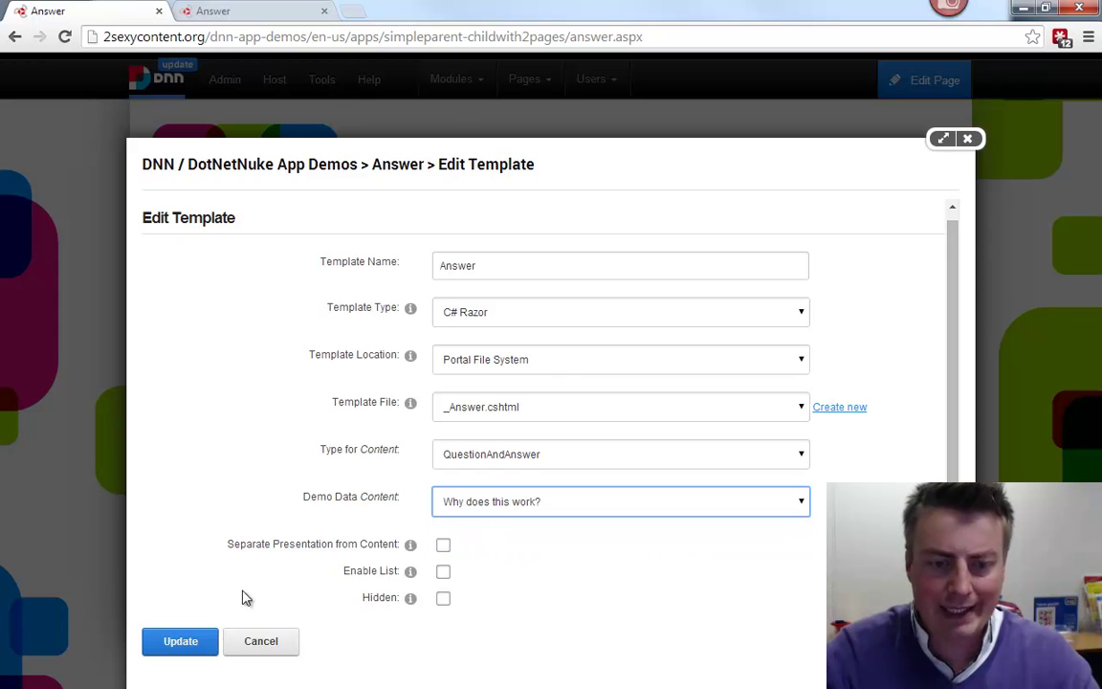
left_click(190, 646)
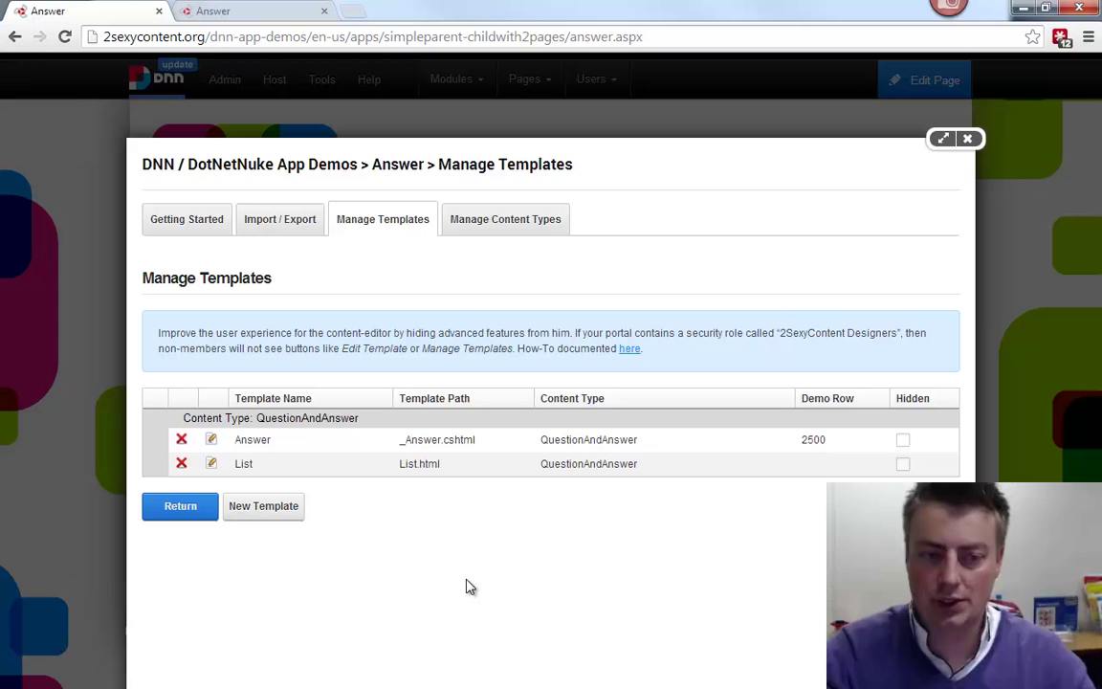
left_click(186, 512)
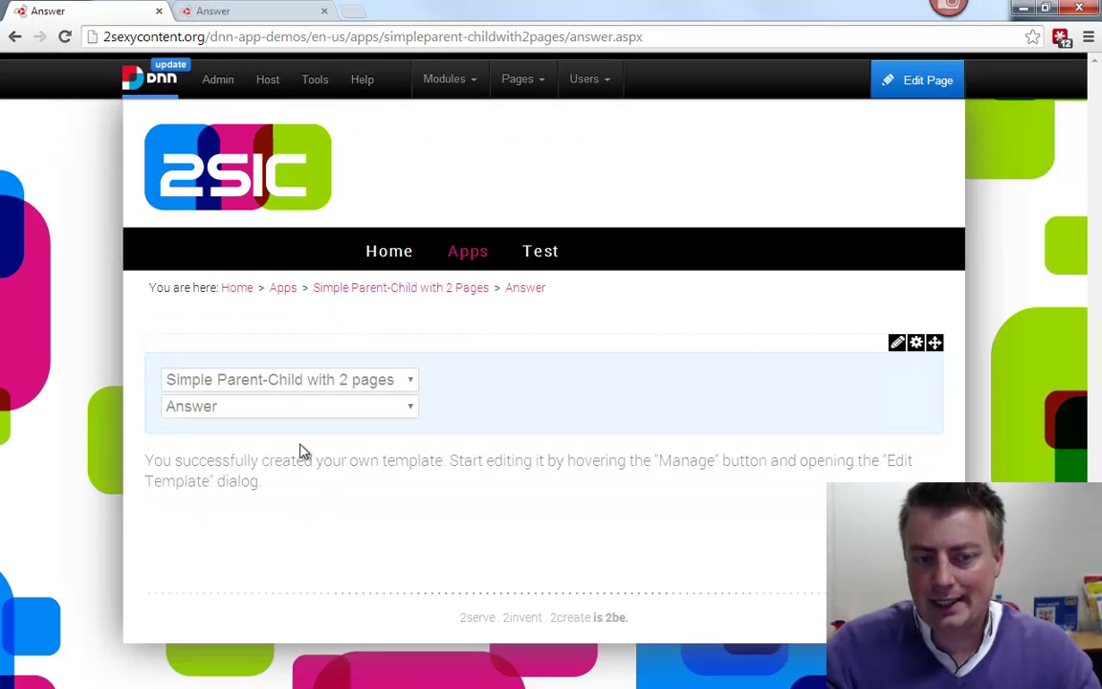
Step: Replace the Answer template's placeholder with pasted Razor code filtering items by QueryString ID, and save
mouse_move(896, 345)
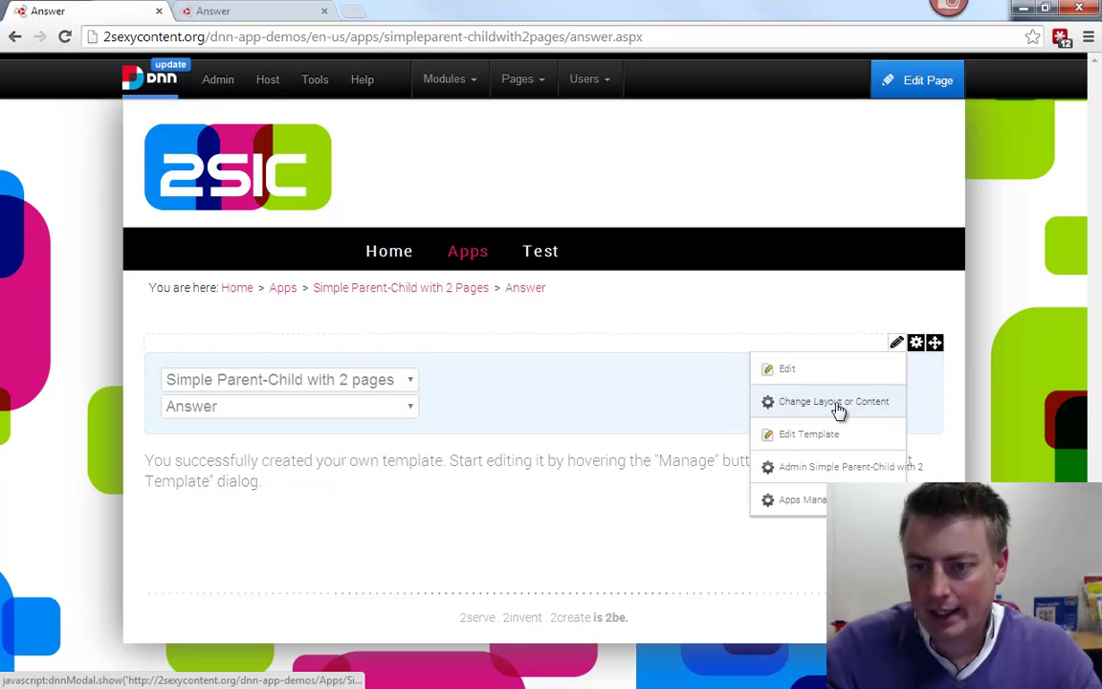
left_click(832, 438)
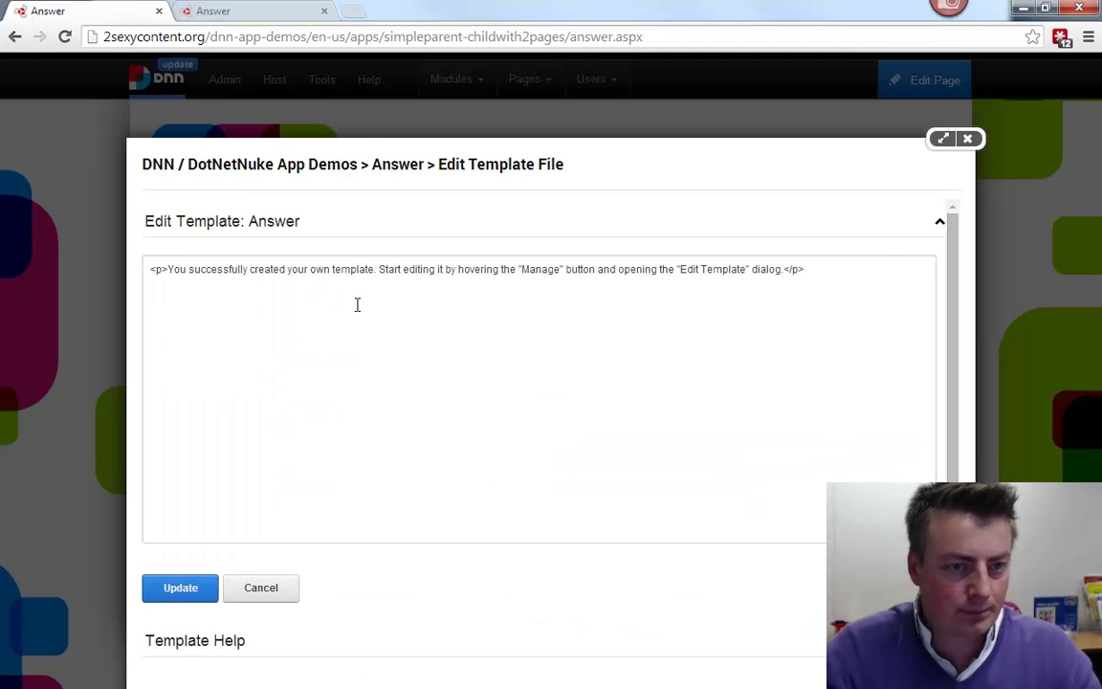
left_click(357, 269)
key("alt+Tab")
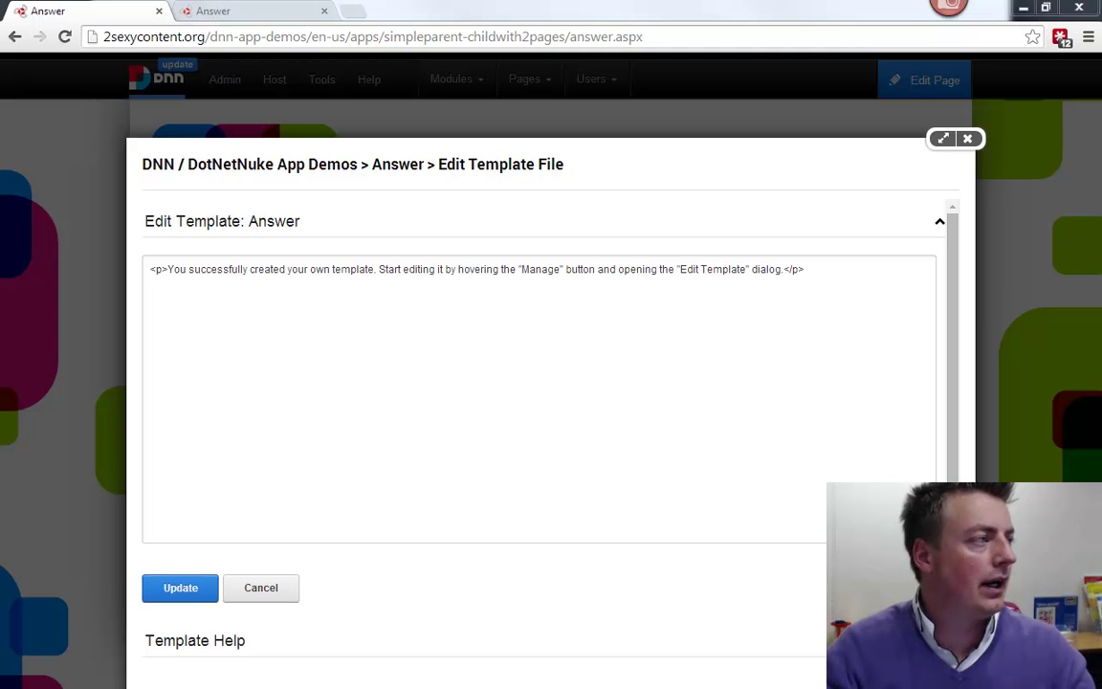
left_click(365, 478)
key("ctrl+a")
key("ctrl+v")
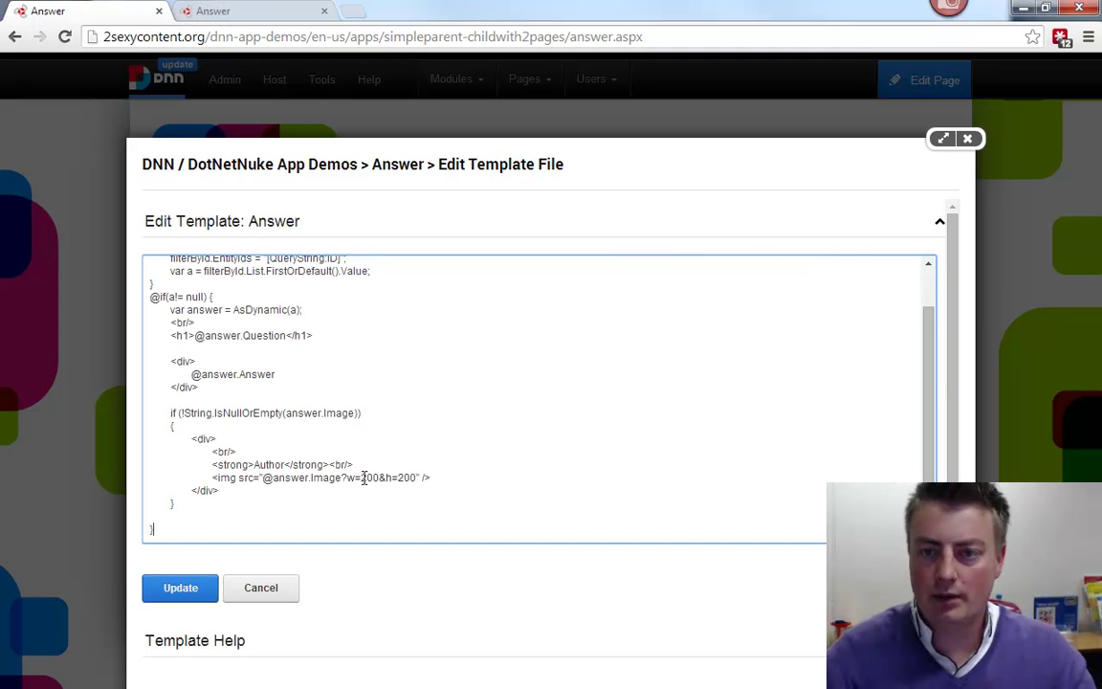
scroll(364, 478, "up", 1)
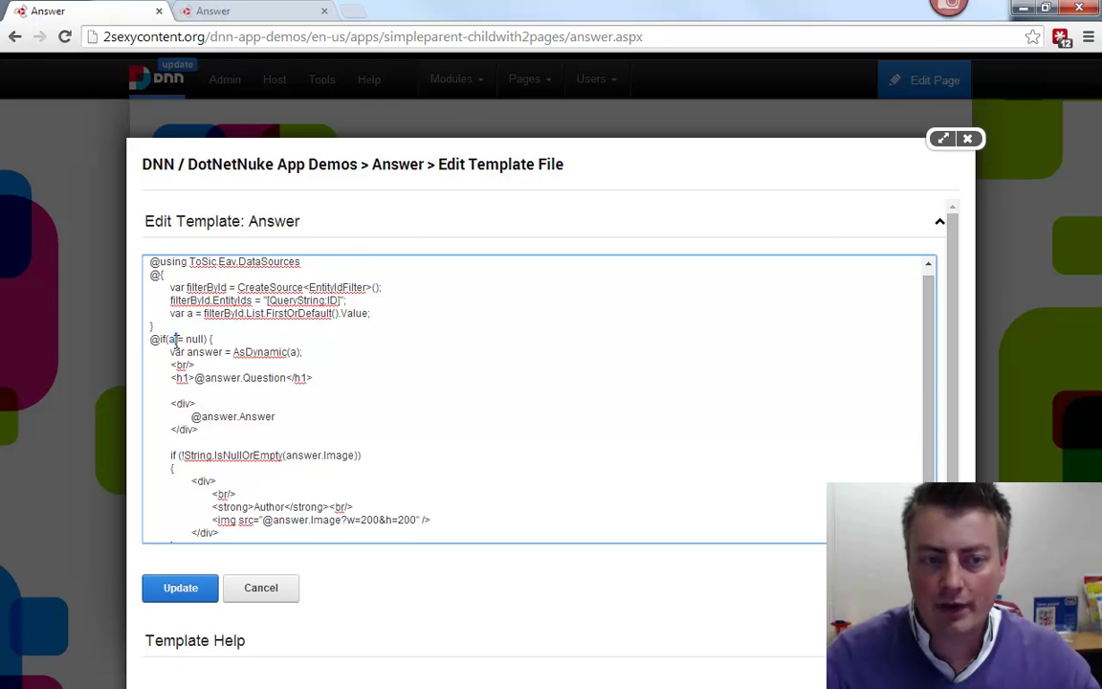
scroll(251, 345, "down", 1)
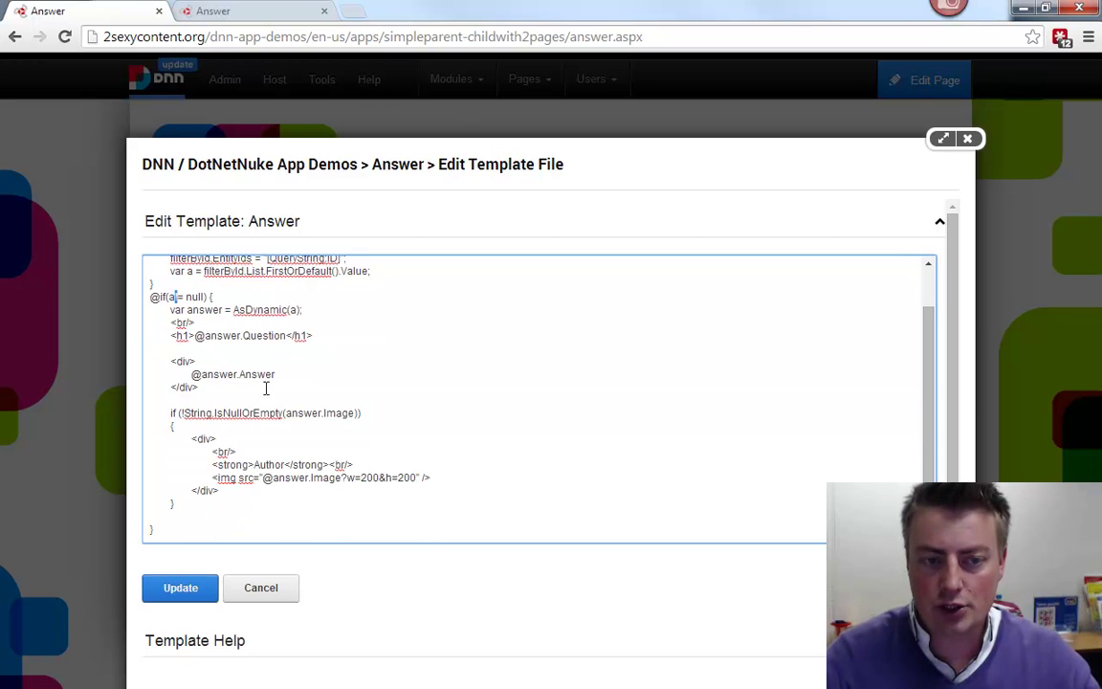
scroll(260, 427, "down", 1)
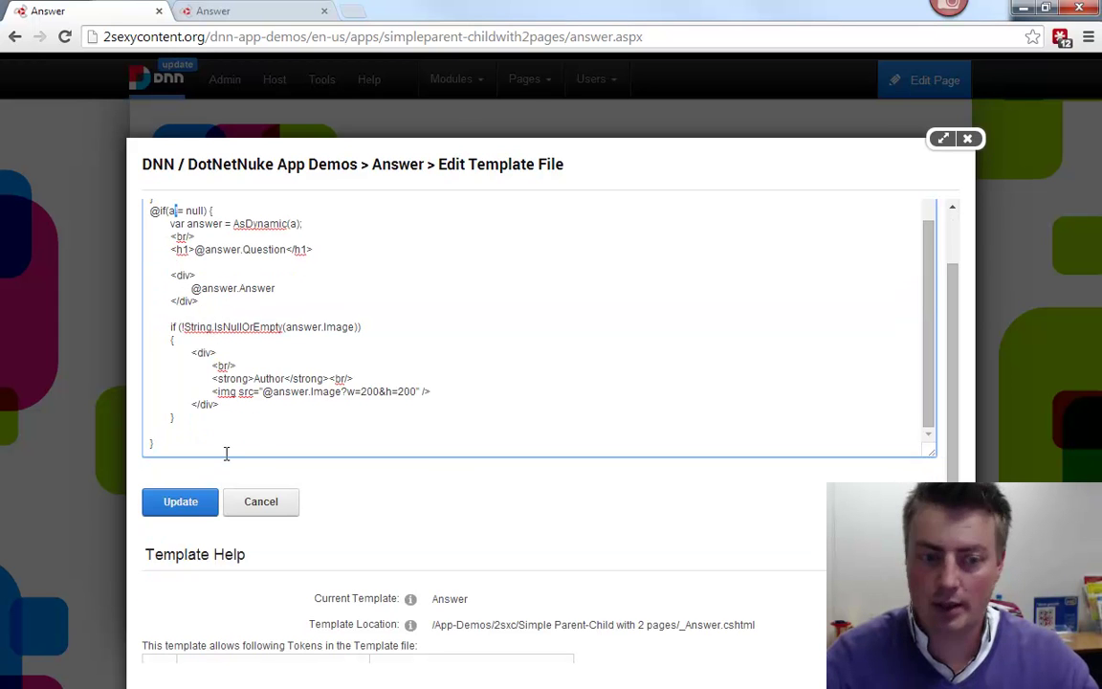
left_click(174, 509)
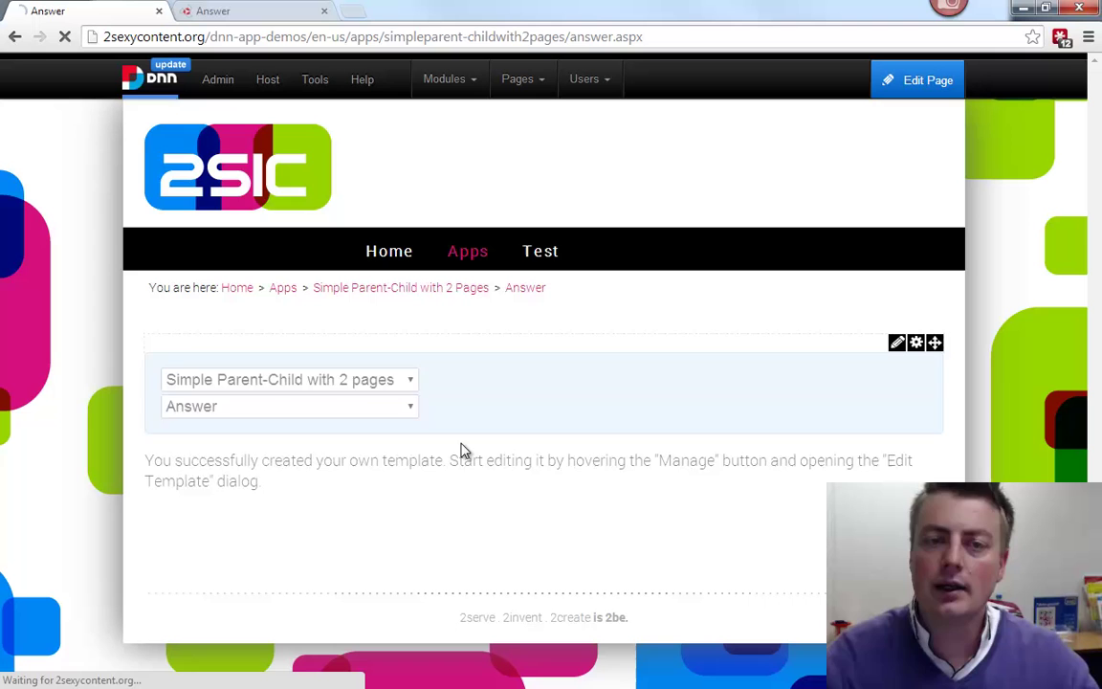
Step: Open the answer page with ?id=2501 appended to its address
left_click(664, 38)
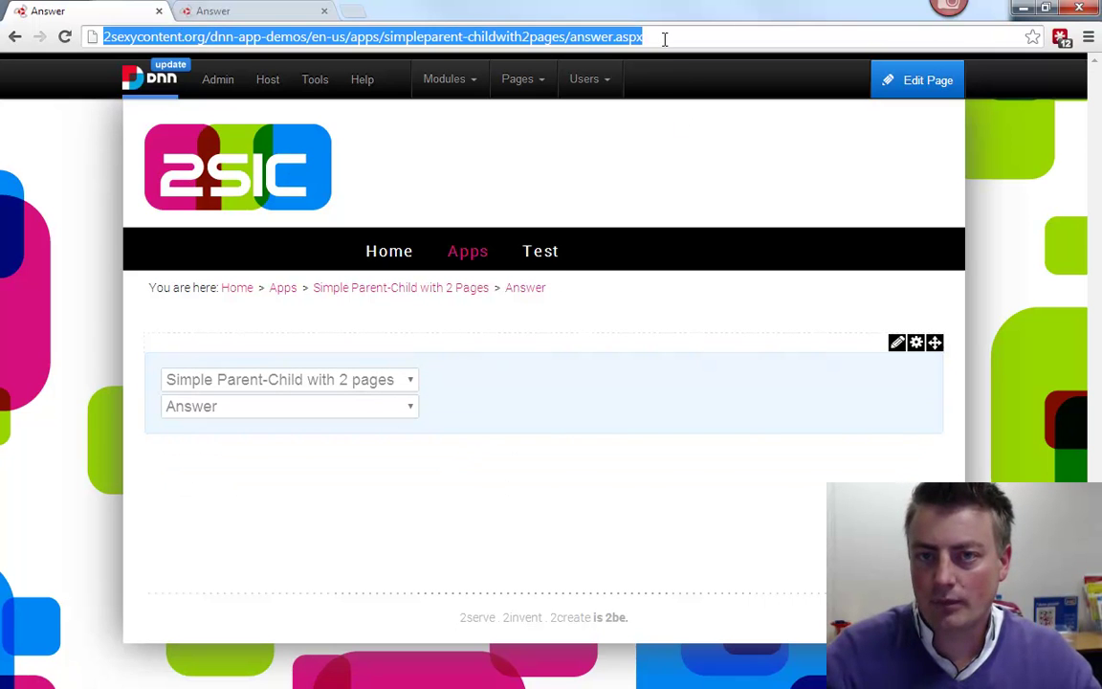
left_click(406, 288)
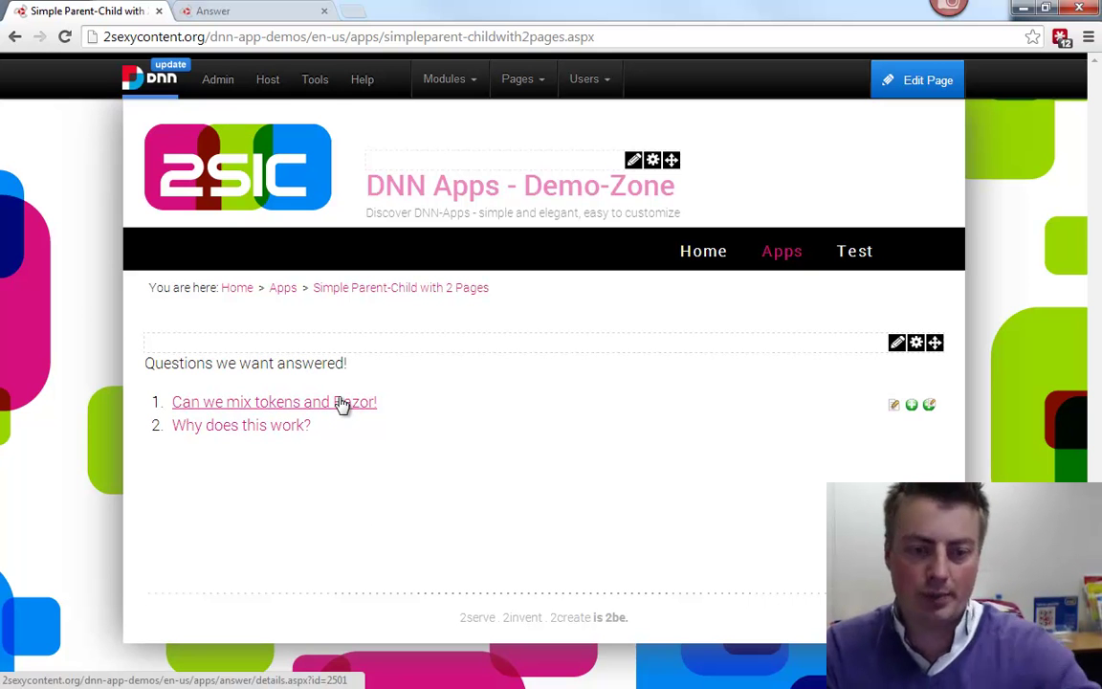
left_click(342, 402)
left_click(670, 35)
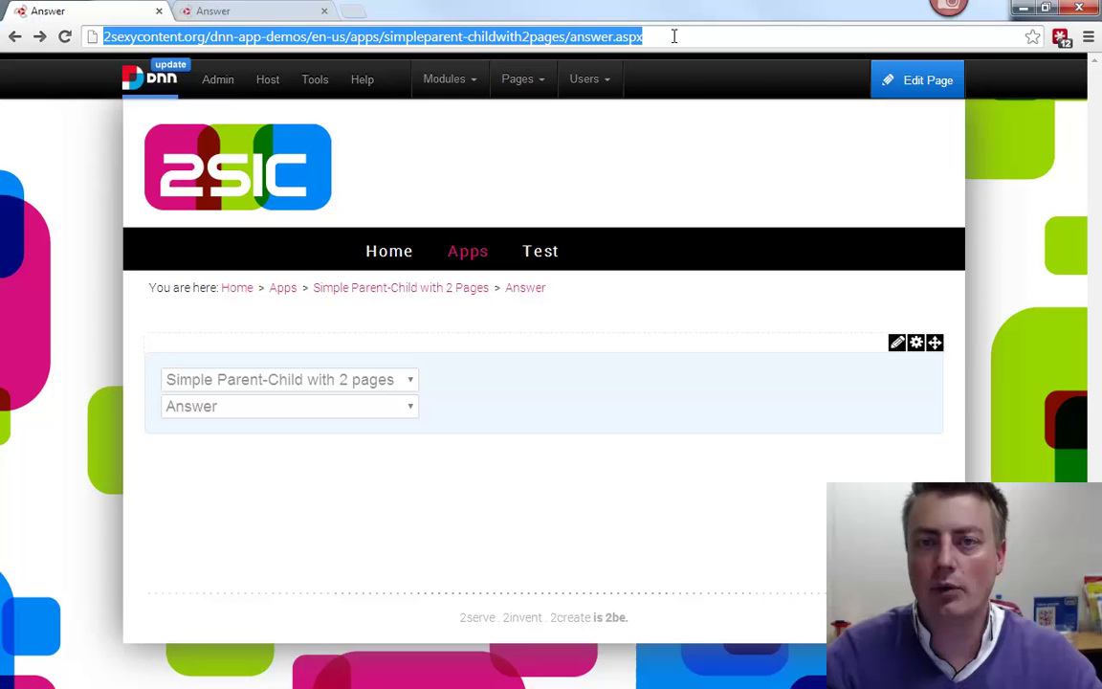
left_click(678, 36)
type("?i")
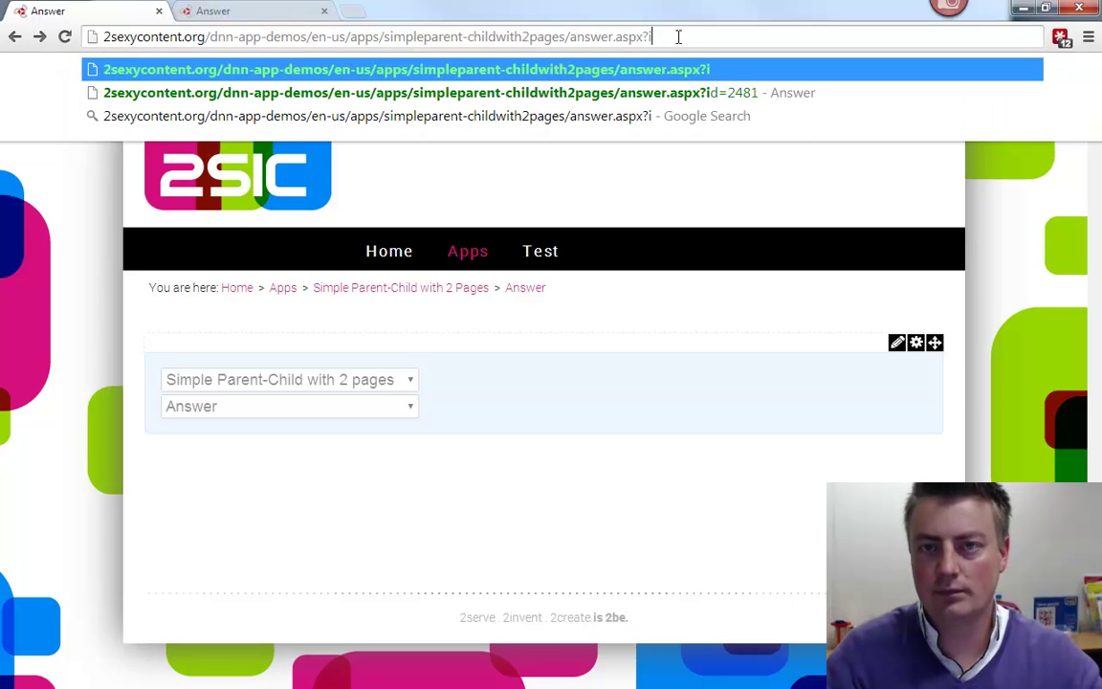
type("d=2501")
key("Return")
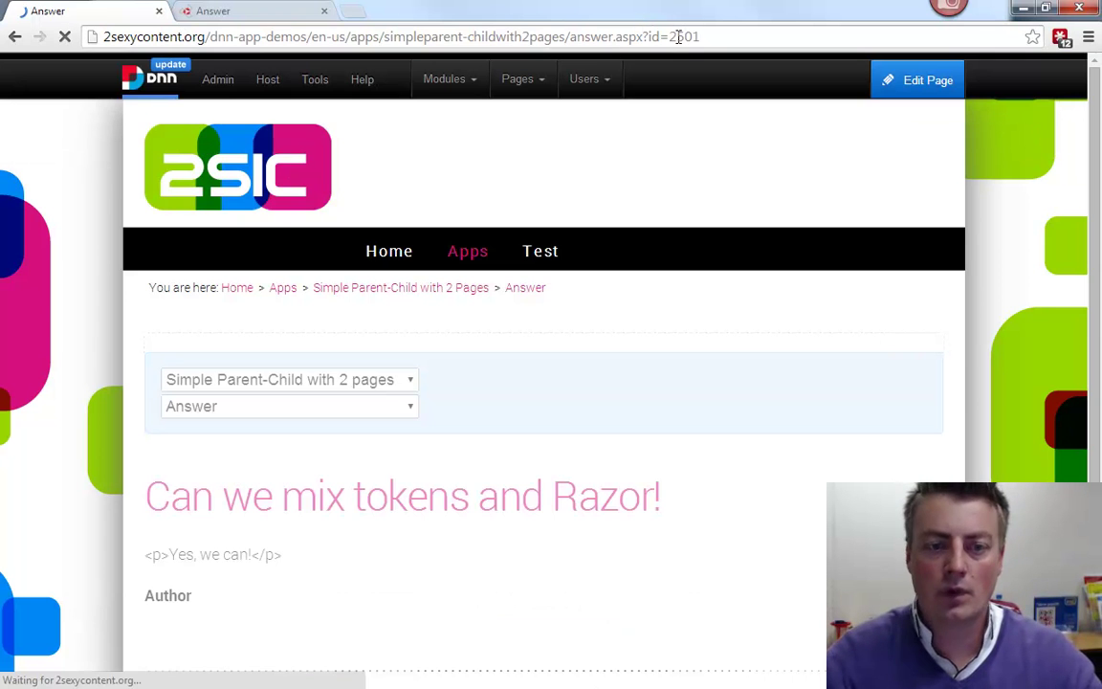
scroll(664, 314, "down", 3)
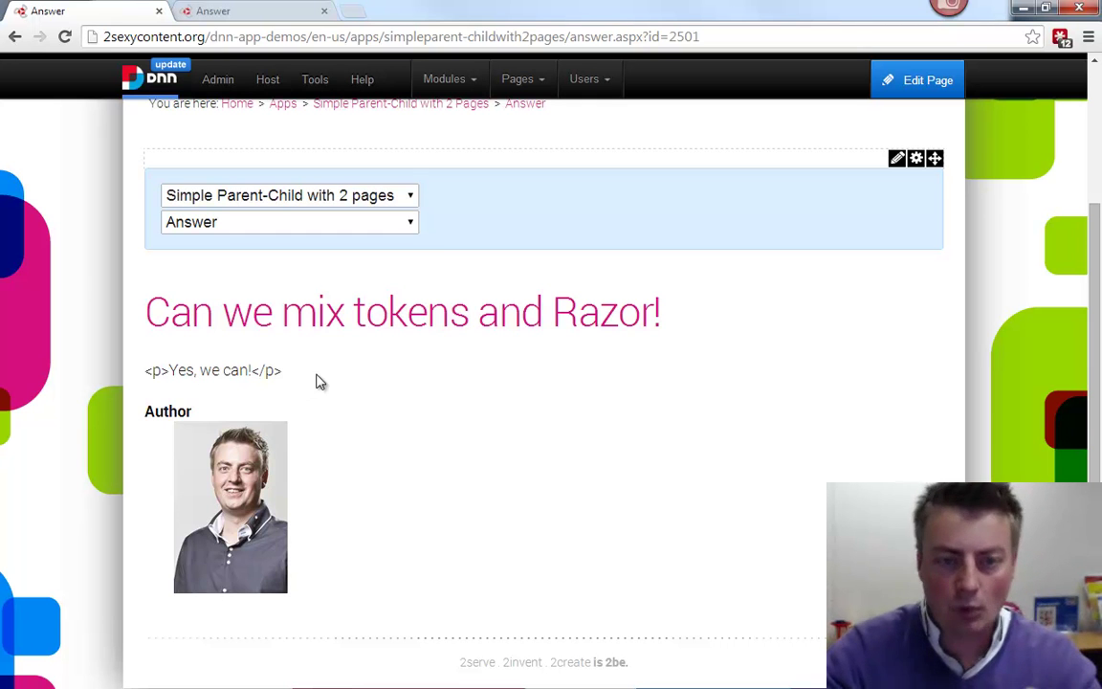
mouse_move(897, 165)
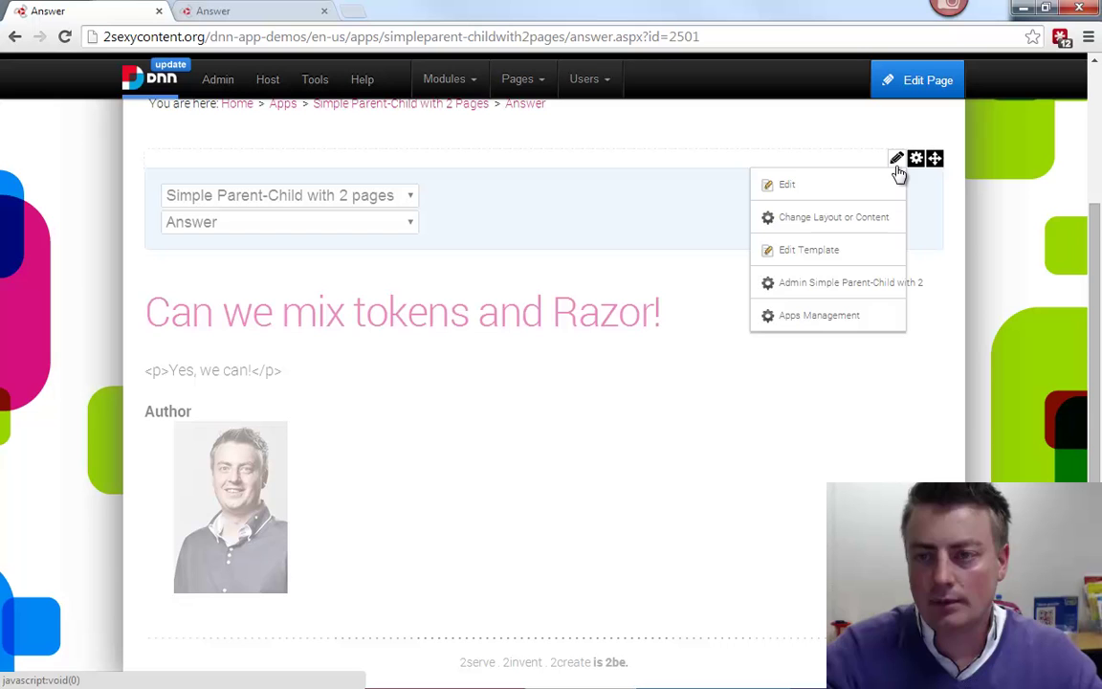
left_click(820, 250)
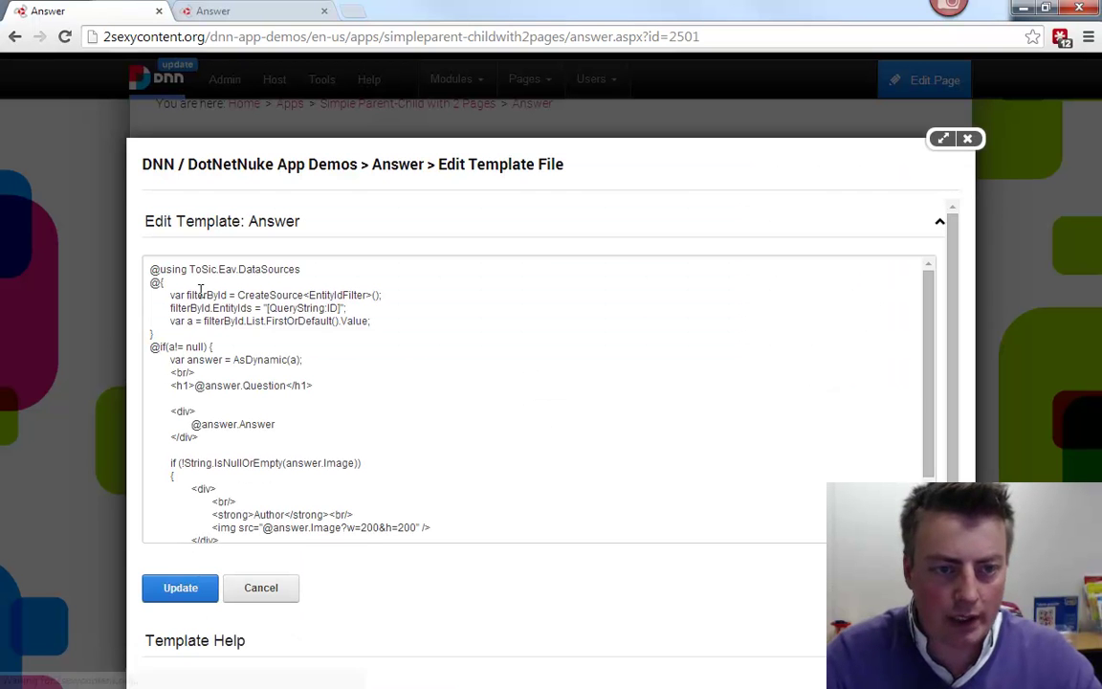
left_click(200, 425)
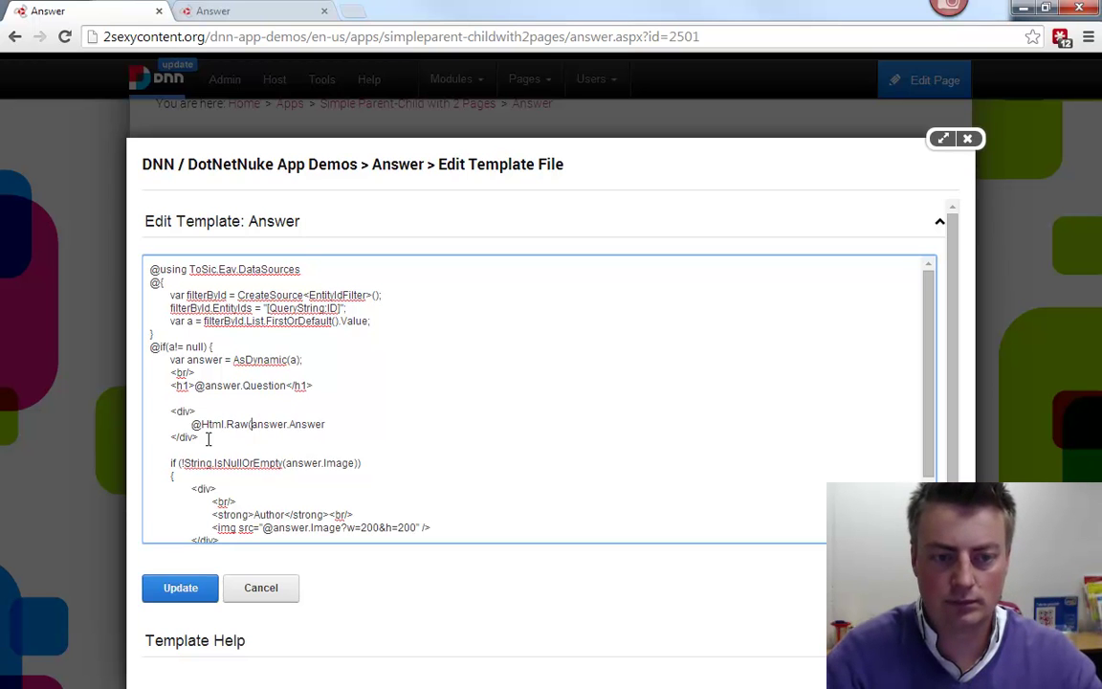
left_click(205, 591)
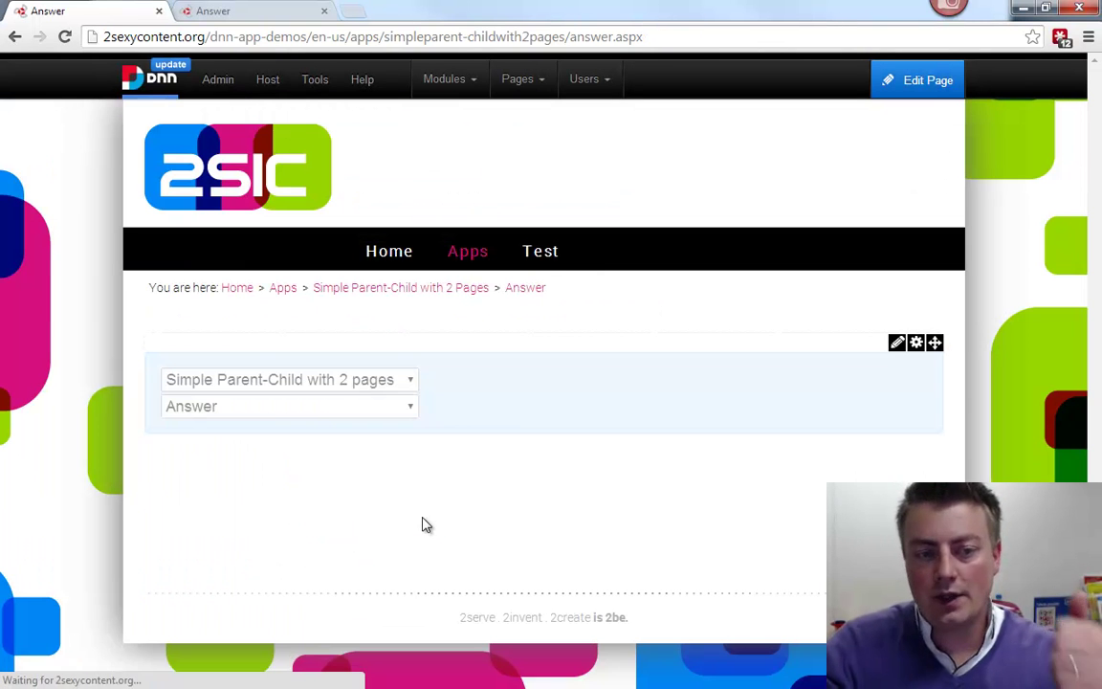
key("alt+Left")
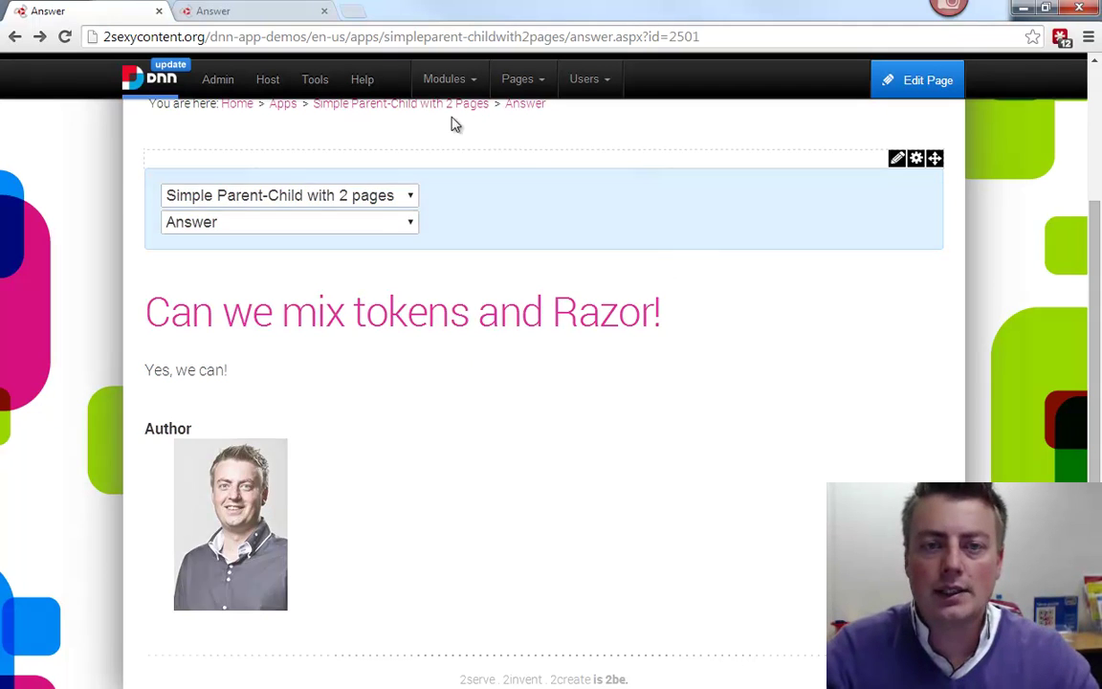
Step: Replace the Simple Parent-Child list template with pasted AppSettings/dnnModal code linking questions by ?id=EntityId
left_click(438, 116)
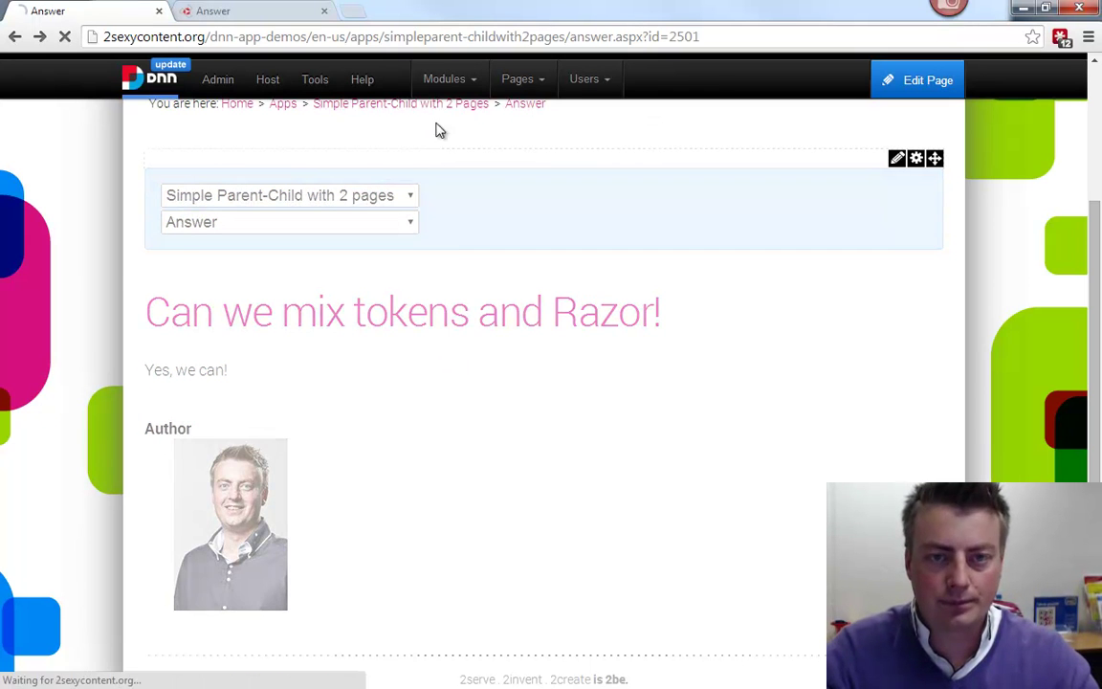
mouse_move(897, 345)
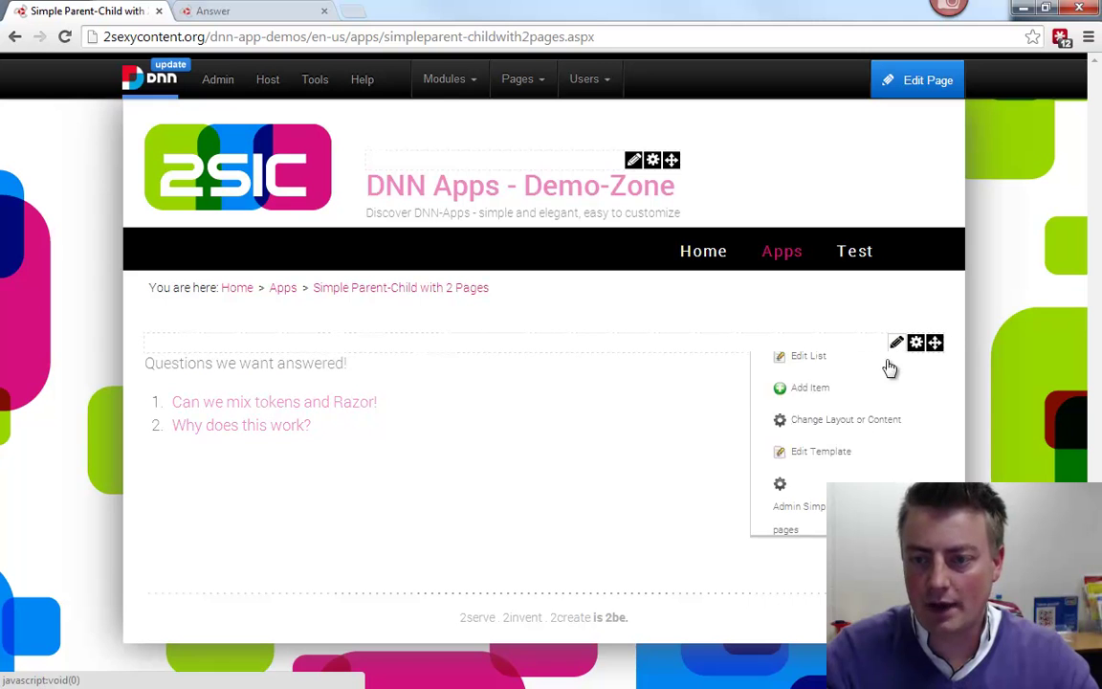
left_click(834, 469)
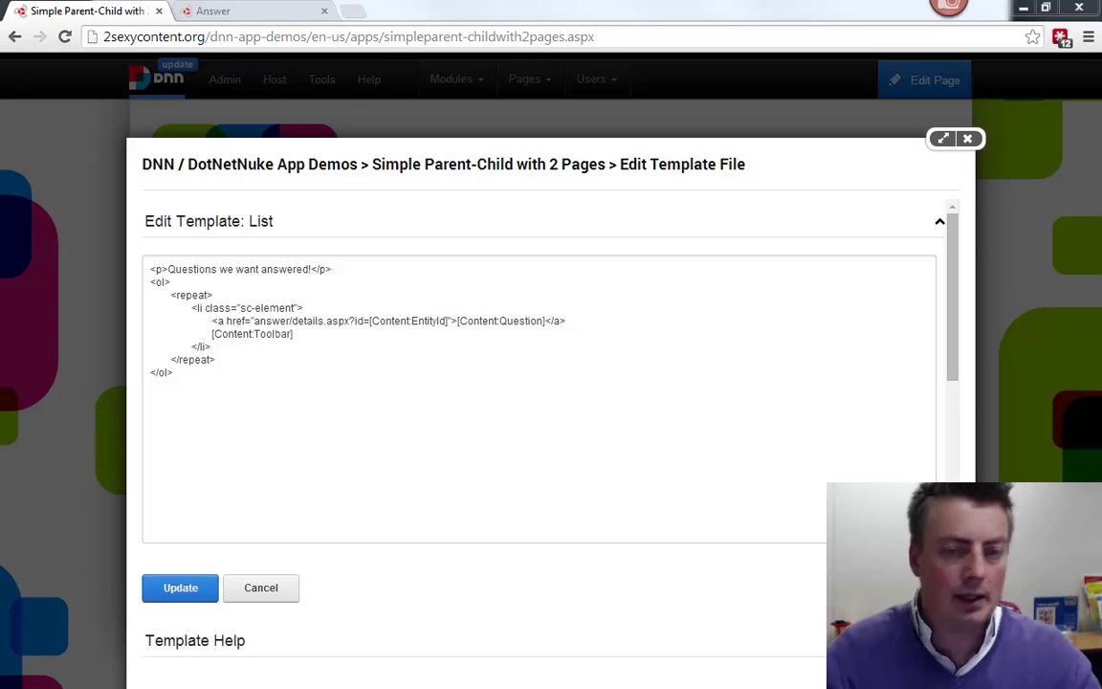
left_click(382, 466)
key("ctrl+a")
type("<p>[AppResources:ListIntro]</p> <ol> <repeat>   <li class=\"sc-element\">   <a href=\"[AppSettings:DetailsPage]?id=[Content:EntityId]\"      onclick=\"dnnModal.show('[AppSettings:DetailsPage]?id=[Content:EntityId]&popUp=true', false, 500, 500, false, ''); return false;\">         [Content:Question]     </a>   [Content:Toolbar]   </li> </repeat> </ol>")
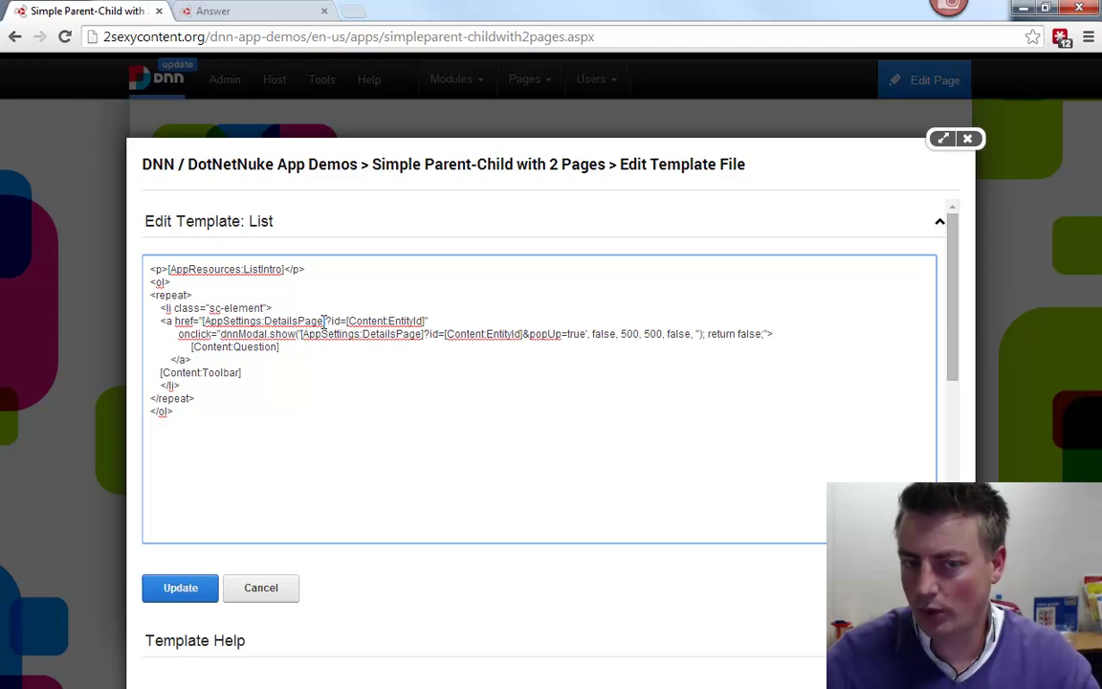
left_click(178, 588)
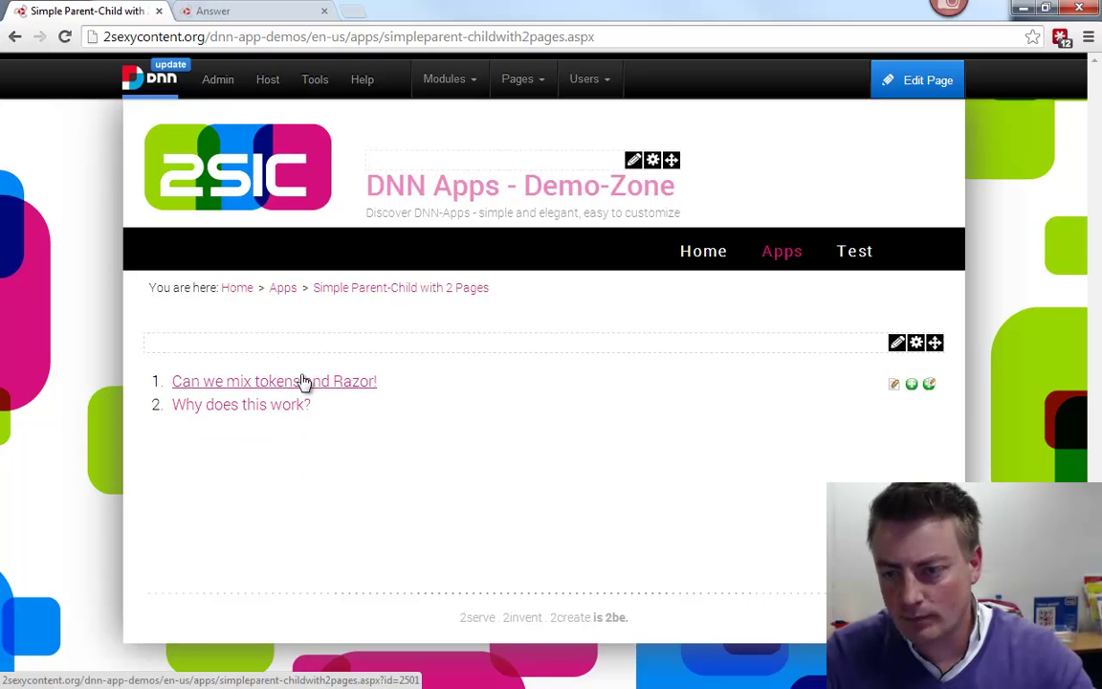
mouse_move(896, 345)
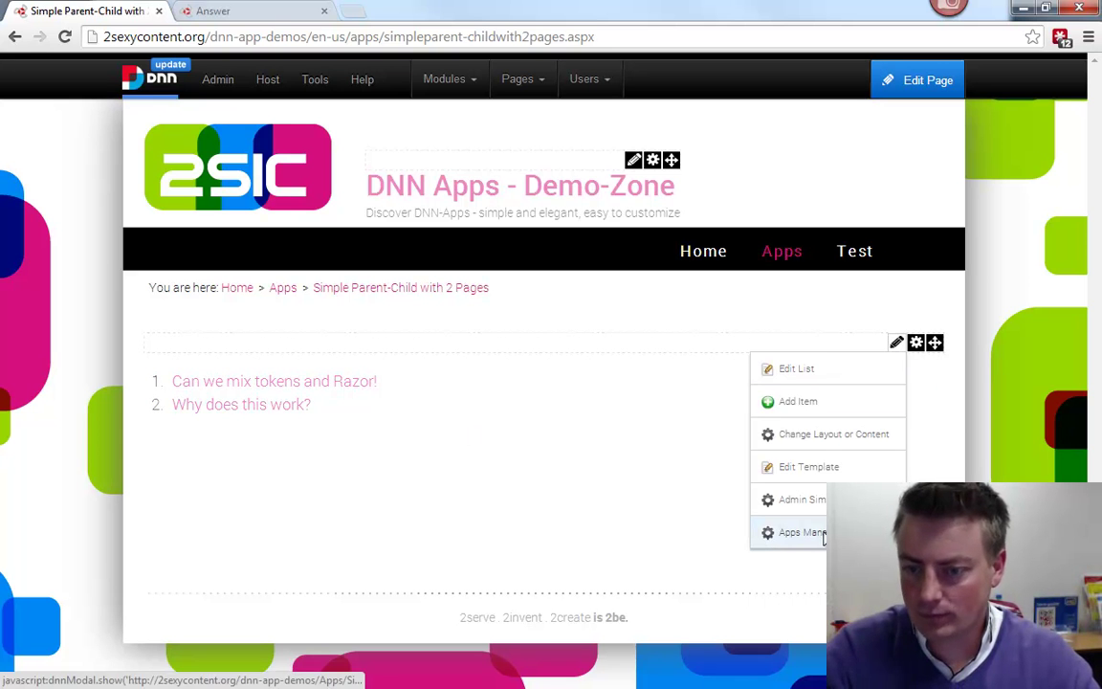
Step: Add a Hyperlink field named DetailsPage to app 27's App-Settings
left_click(802, 532)
scroll(573, 390, "down", 3)
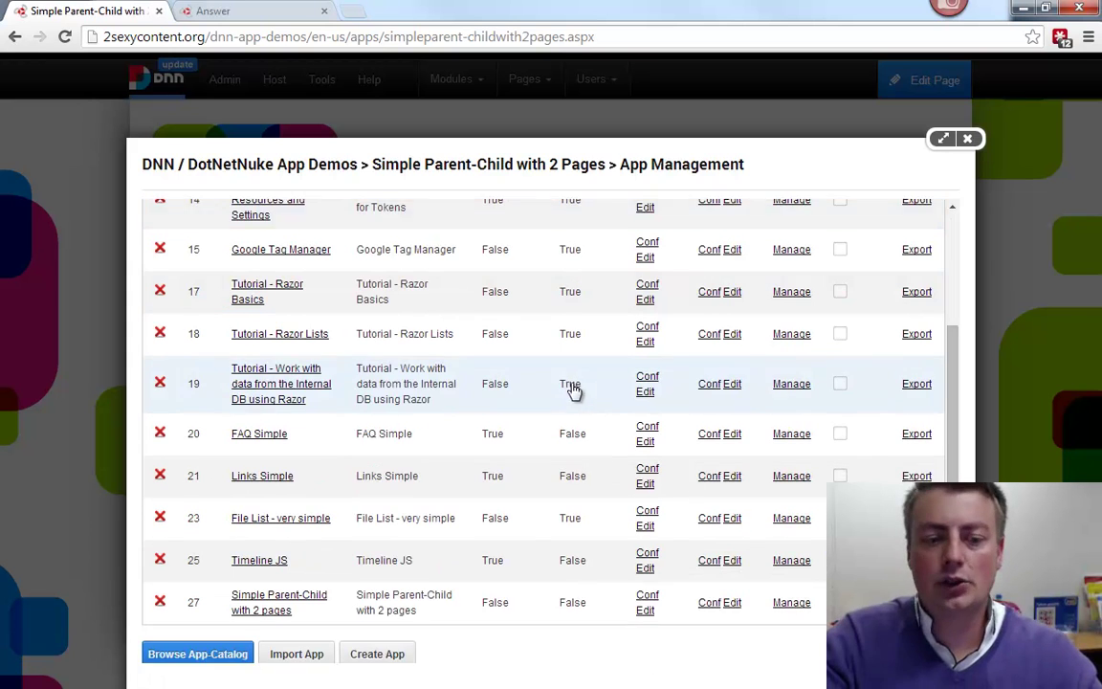
scroll(572, 390, "down", 1)
left_click(647, 571)
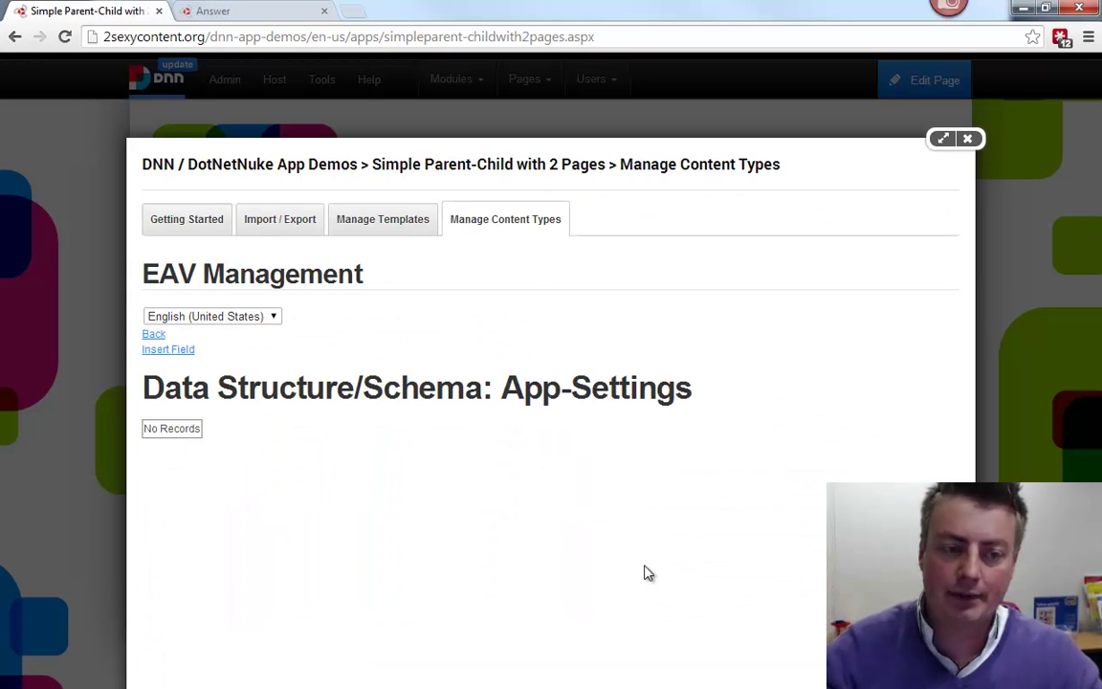
left_click(163, 350)
left_click(502, 357)
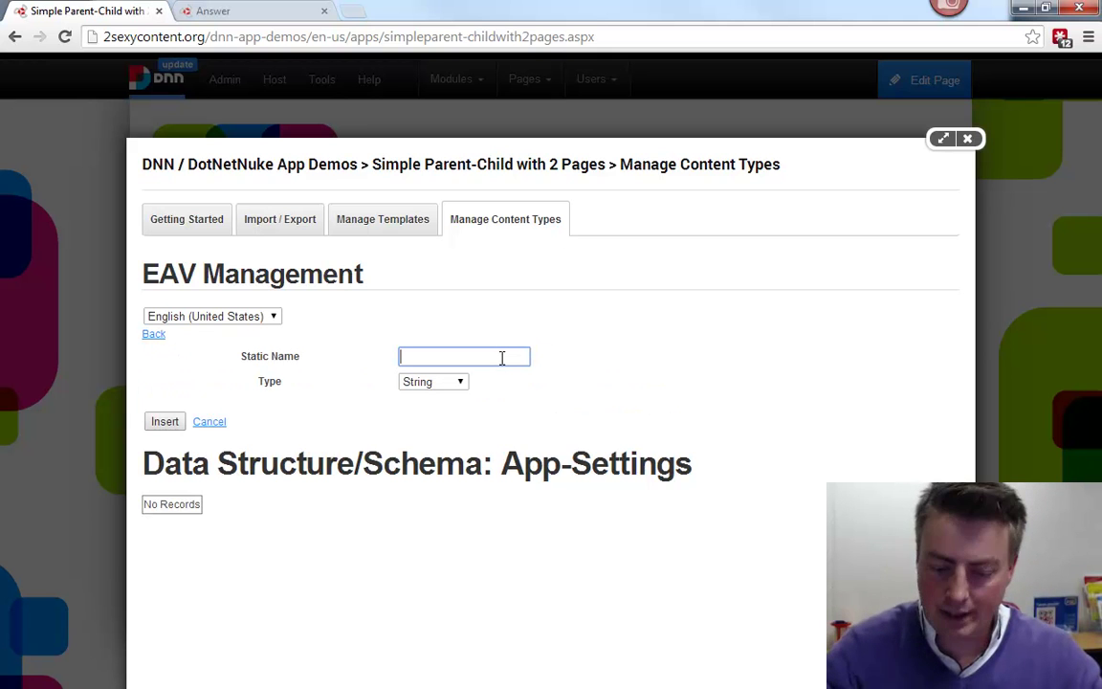
key("Tab")
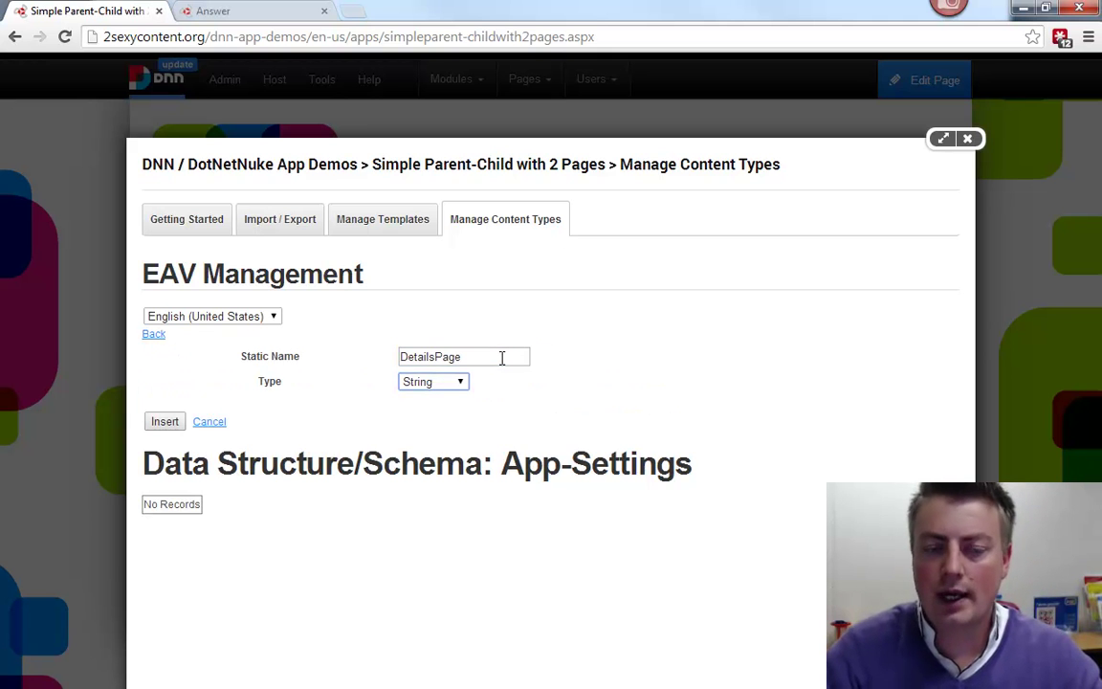
left_click(166, 421)
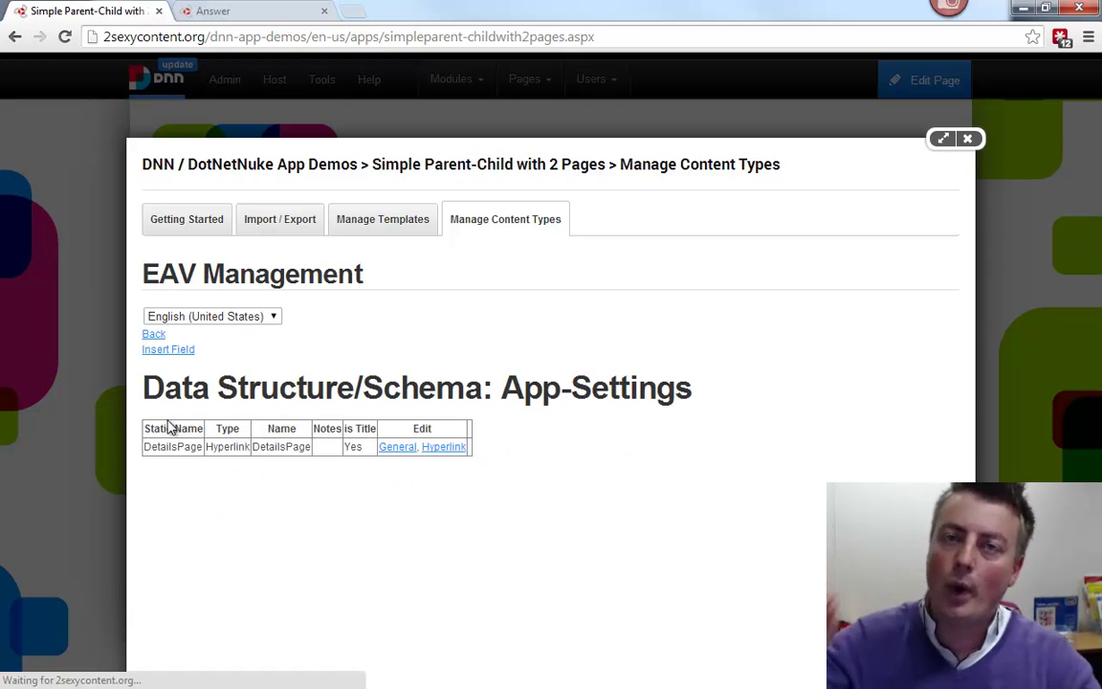
Step: Set the DetailsPage field's DefaultDialog to Page Picker and save
left_click(443, 447)
left_click(462, 460)
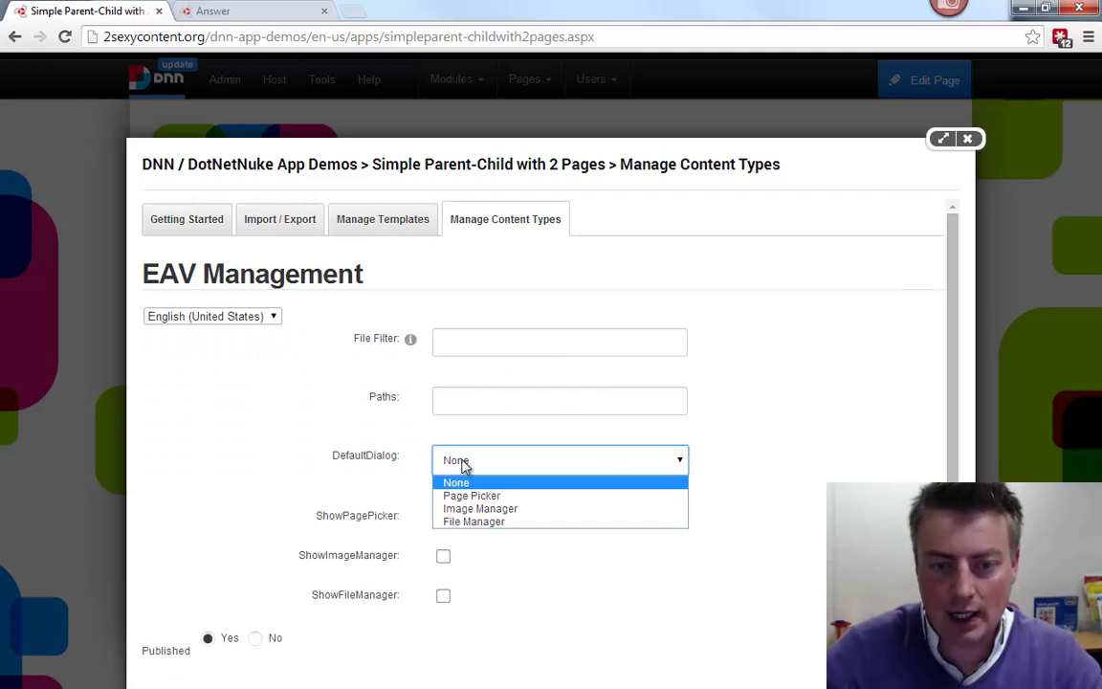
left_click(473, 500)
scroll(220, 535, "down", 1)
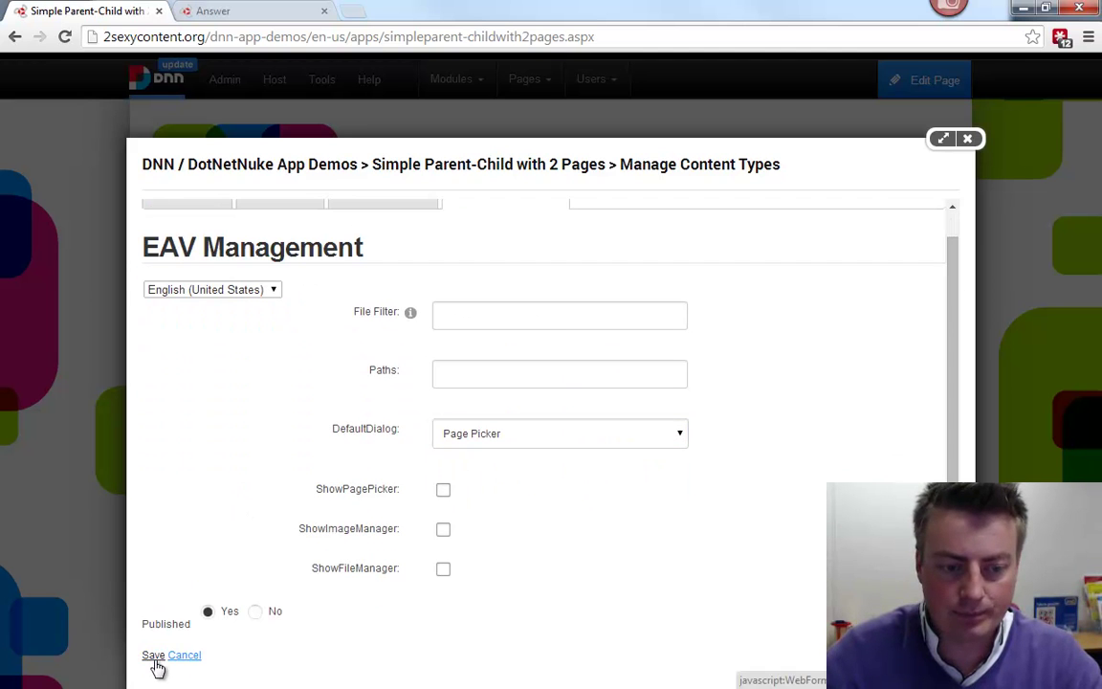
left_click(153, 657)
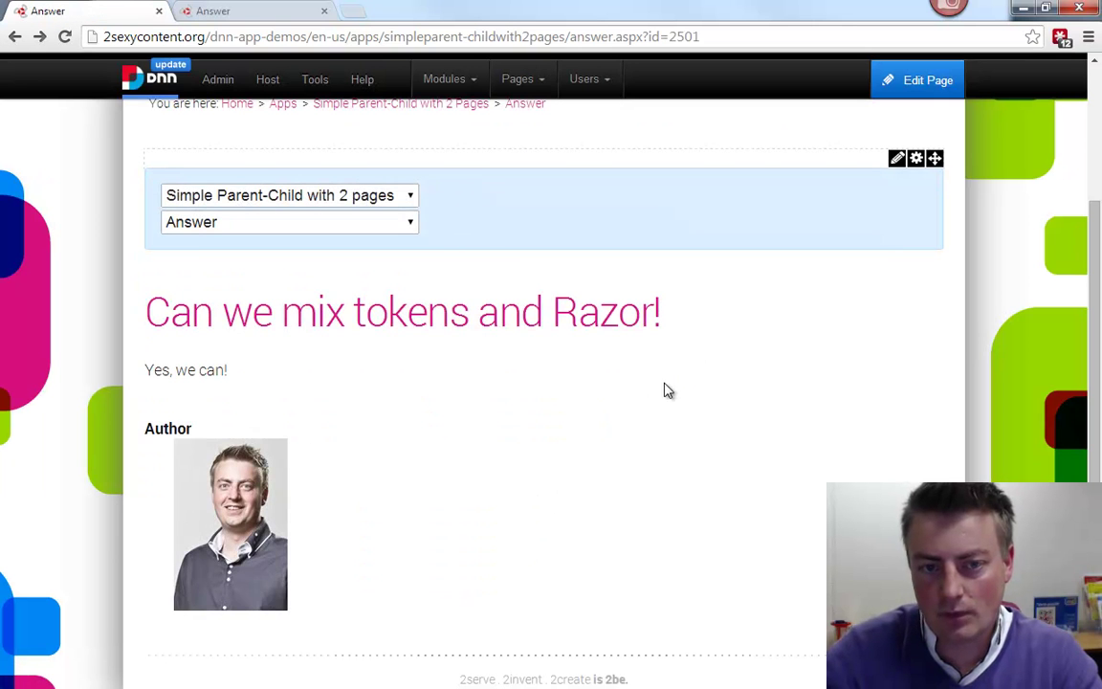
Step: Set app 27's DetailsPage to Apps > Simple Parent-Child with 2 Pages > Answer (Page:612)
mouse_move(896, 160)
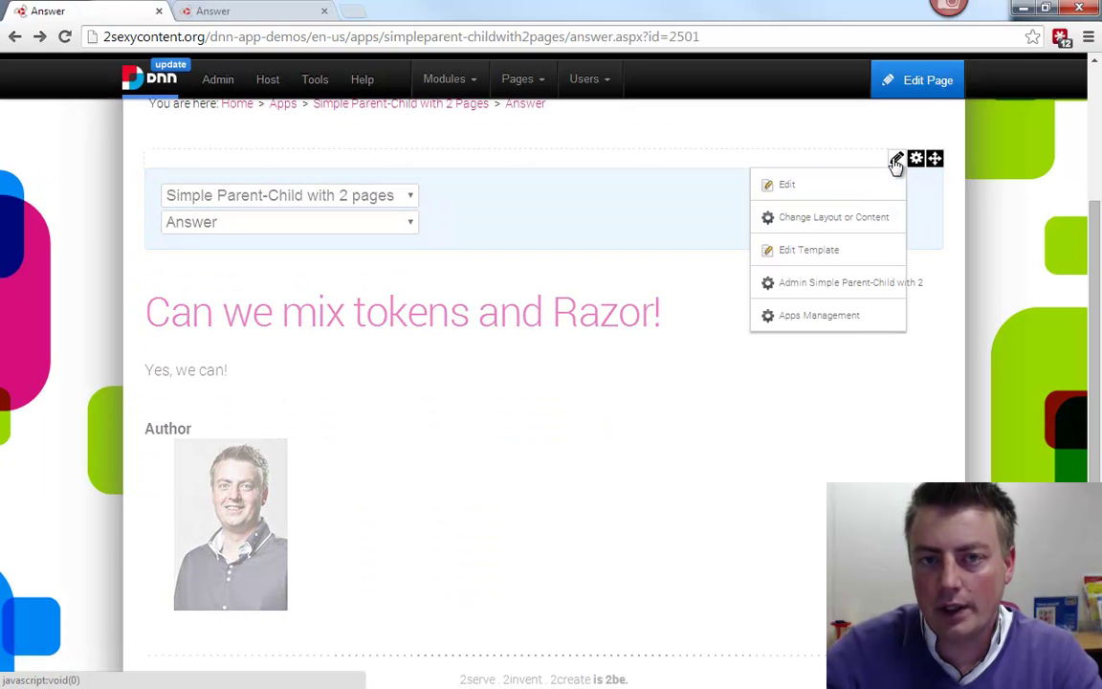
left_click(847, 315)
scroll(639, 564, "down", 3)
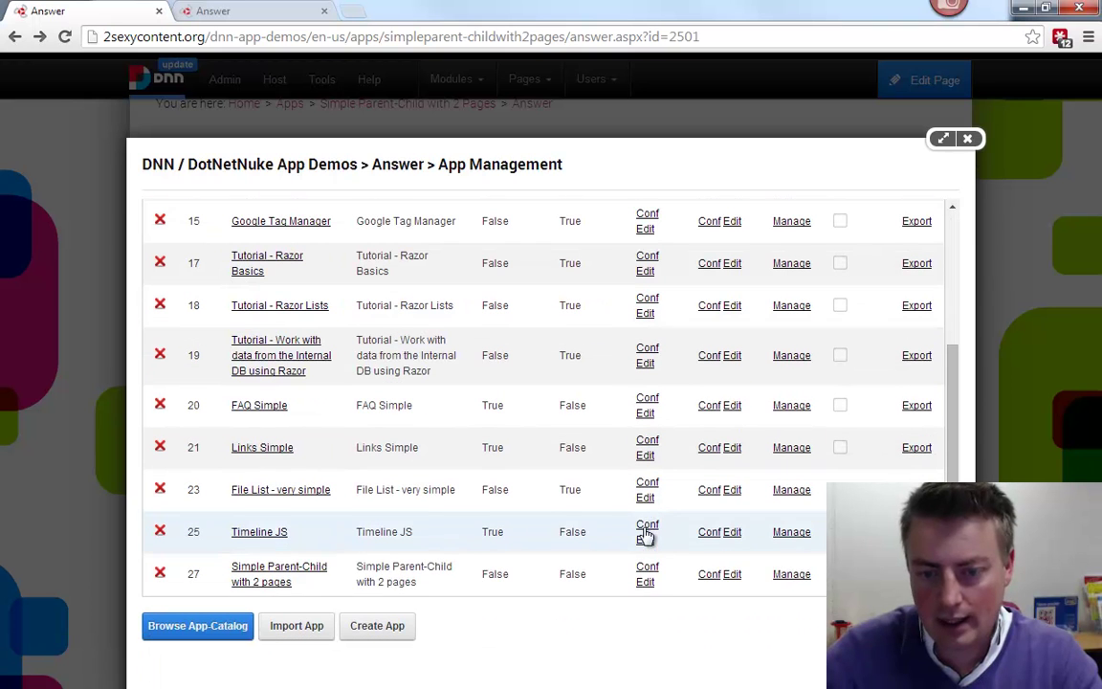
left_click(646, 582)
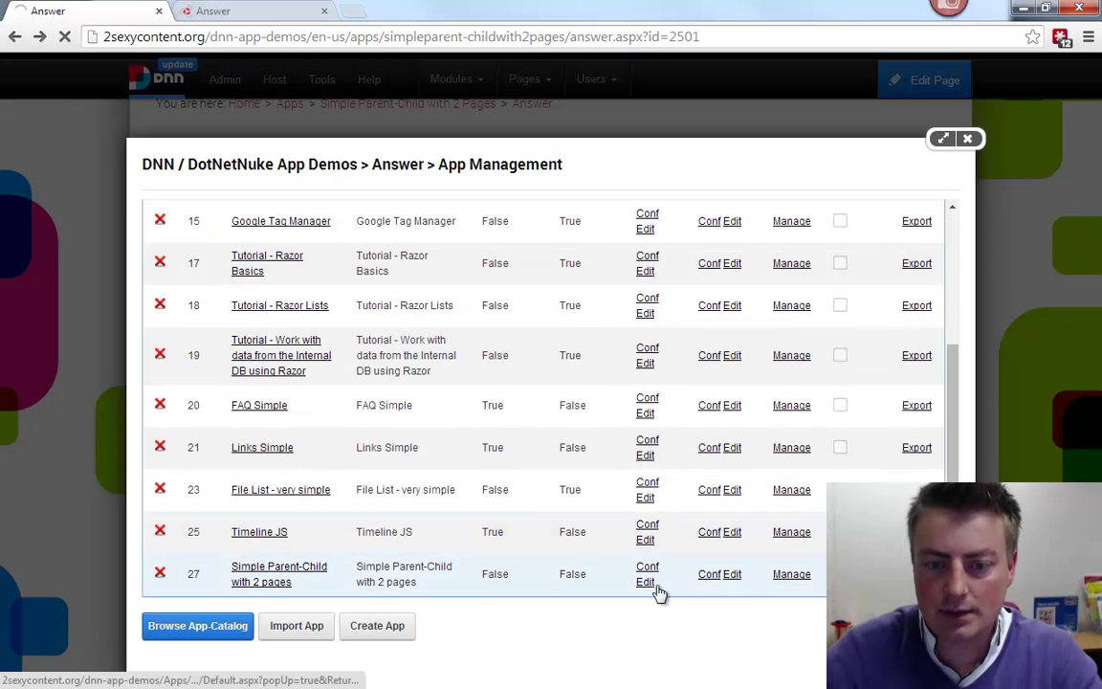
left_click(681, 323)
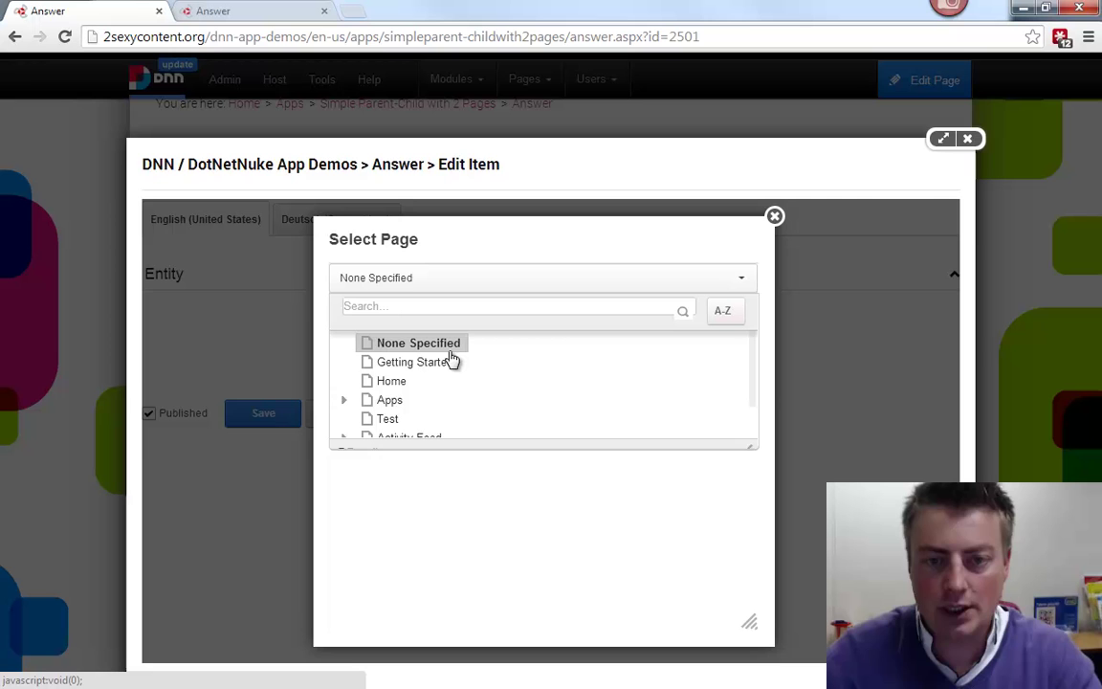
left_click(346, 393)
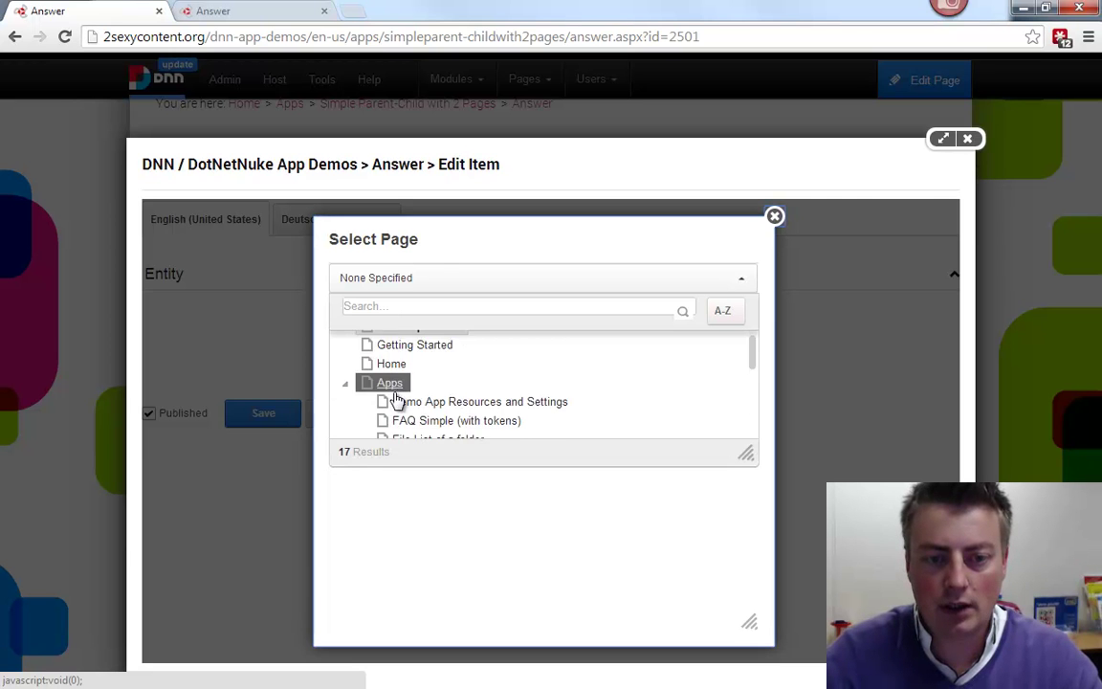
scroll(394, 400, "down", 4)
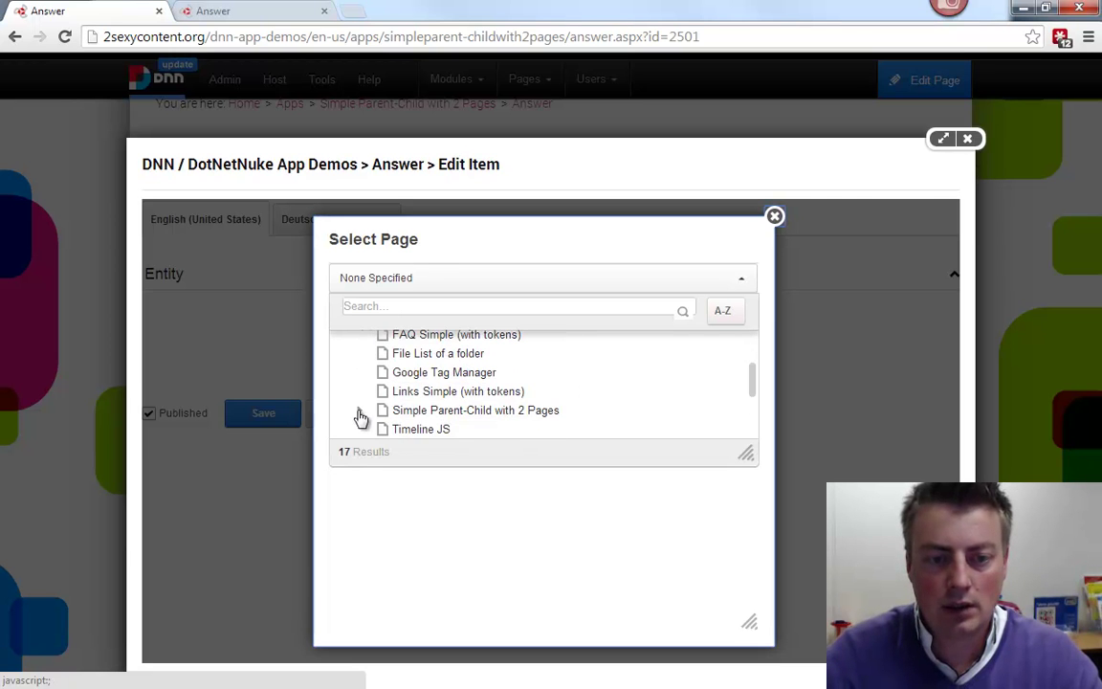
left_click(359, 410)
left_click(430, 433)
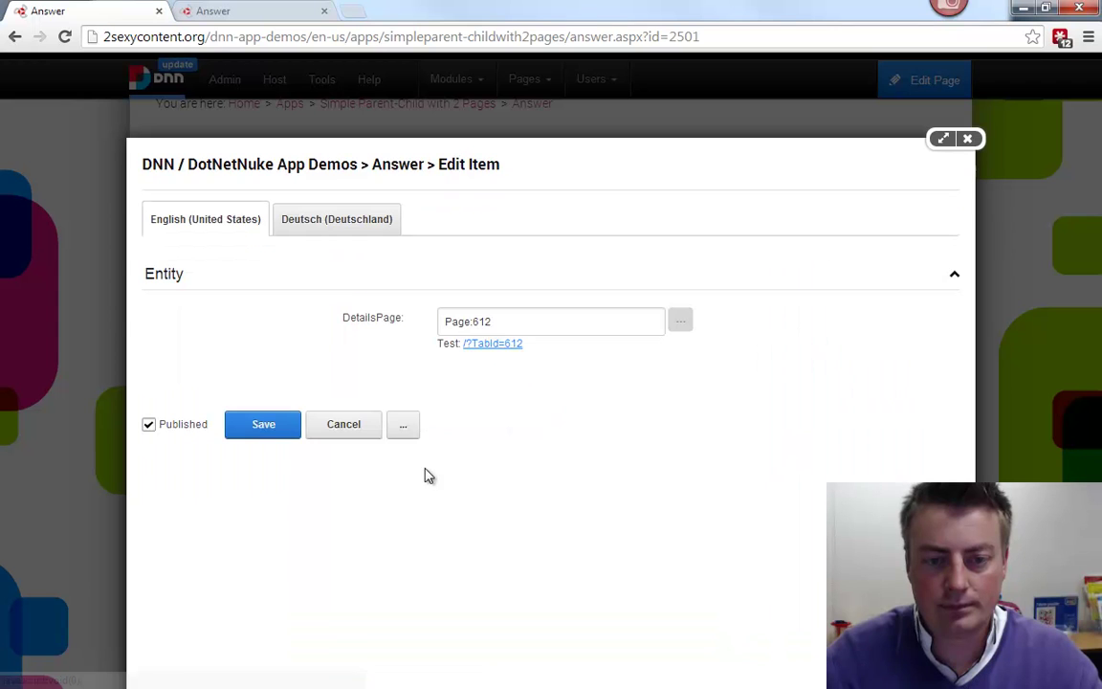
left_click(255, 428)
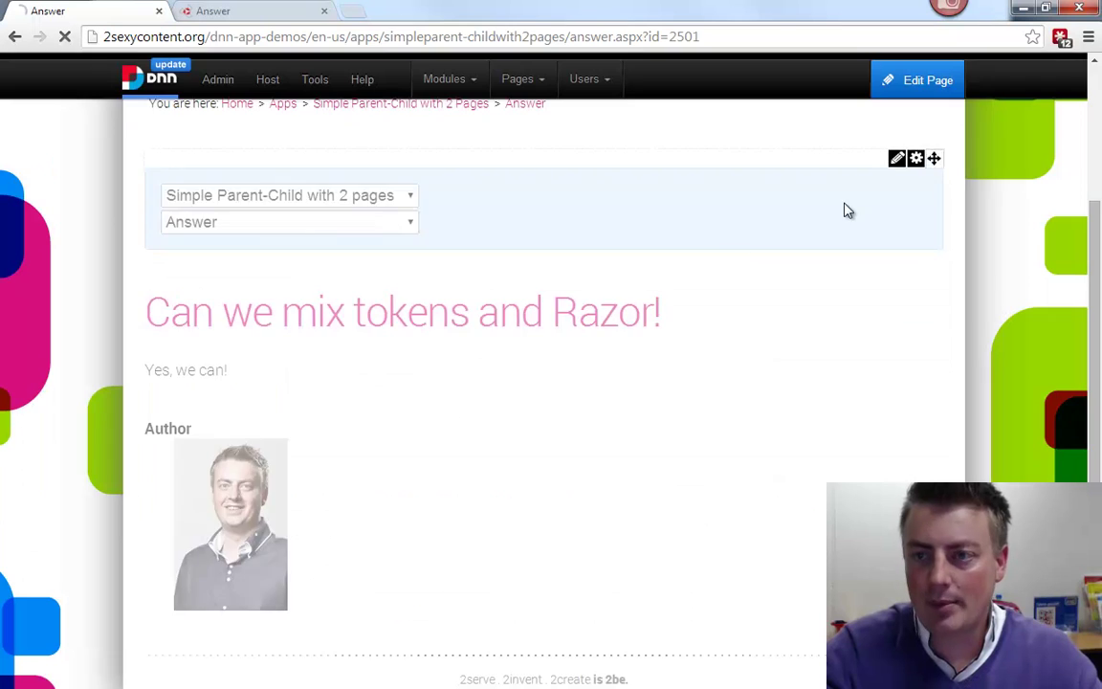
left_click(450, 289)
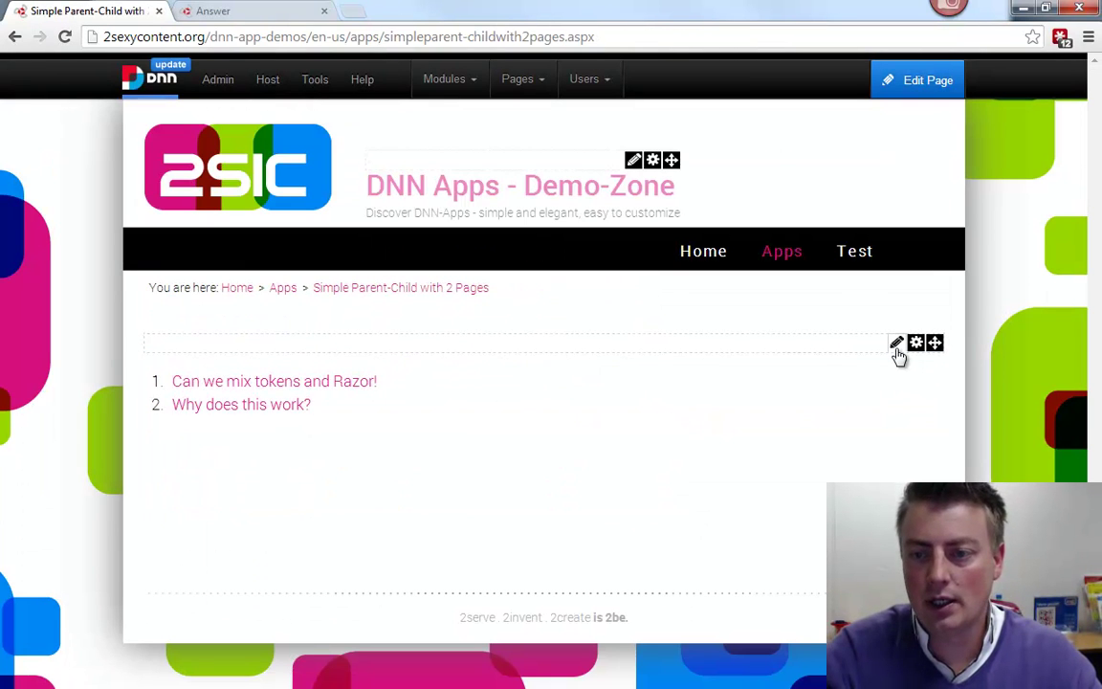
Step: View the question list's template code in Edit Template, then close the editor
mouse_move(898, 347)
left_click(826, 467)
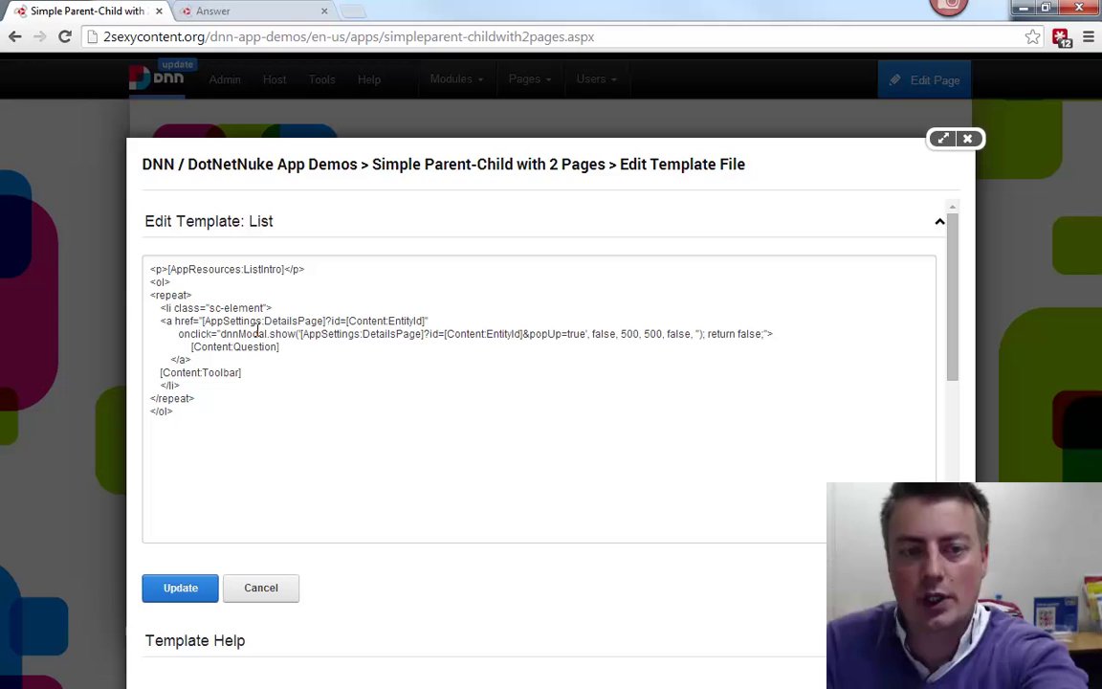
left_click(968, 139)
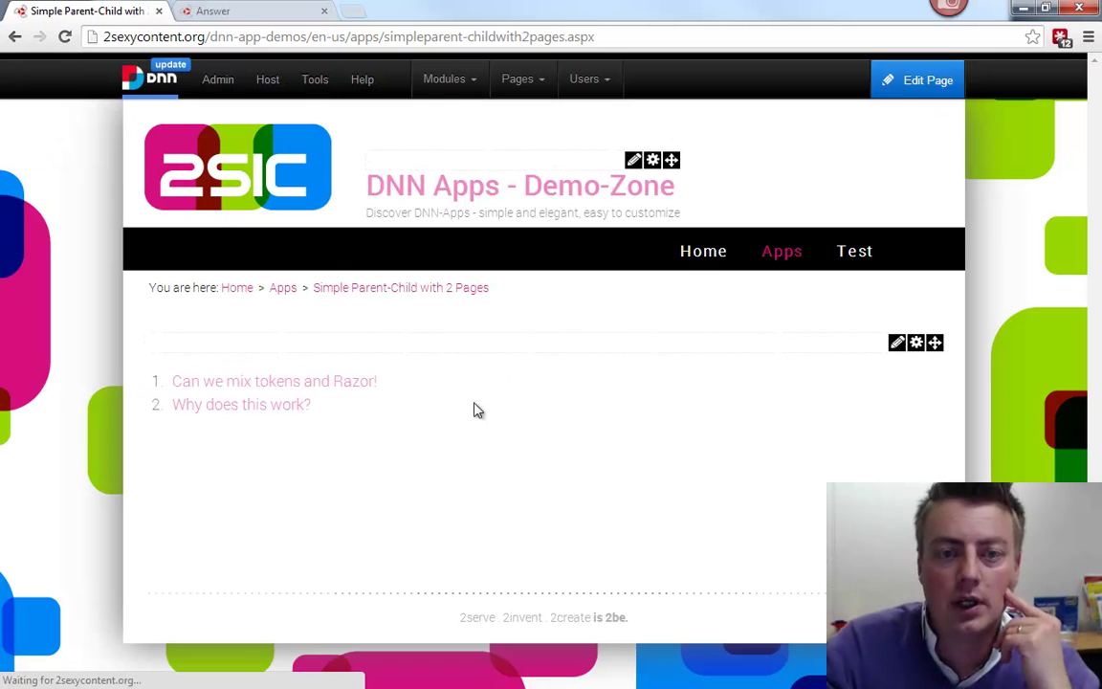
Step: Open the answer to 'Can we mix tokens and Razor!' in a popup, showing the author photo
left_click(285, 382)
scroll(603, 361, "down", 1)
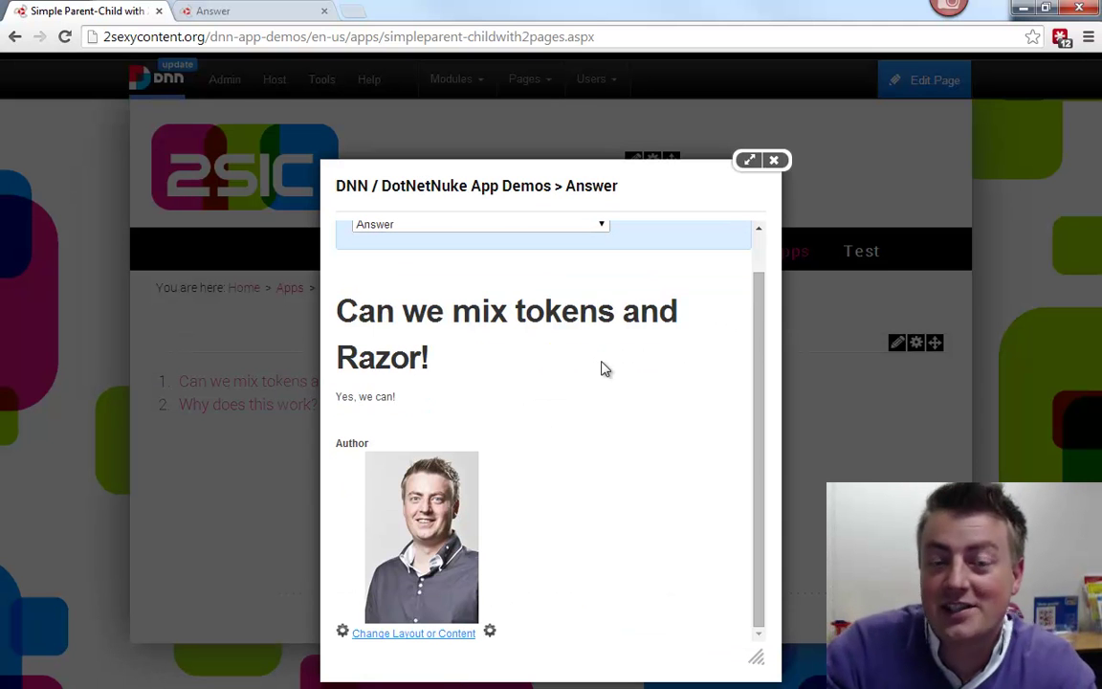
scroll(603, 368, "up", 1)
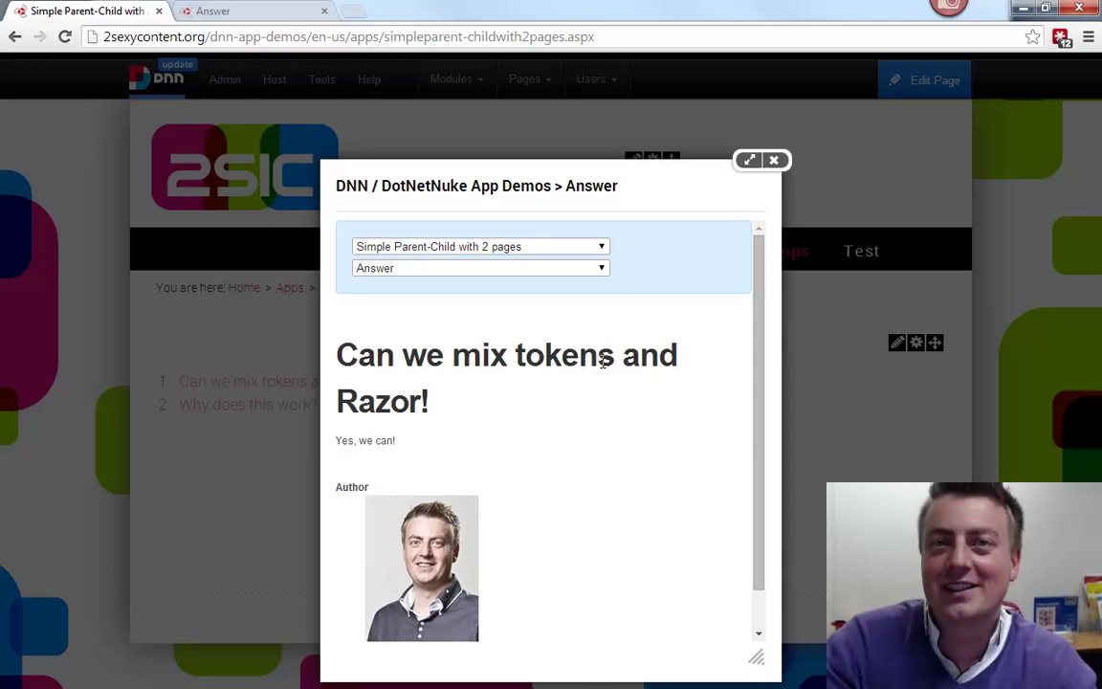
scroll(603, 361, "down", 1)
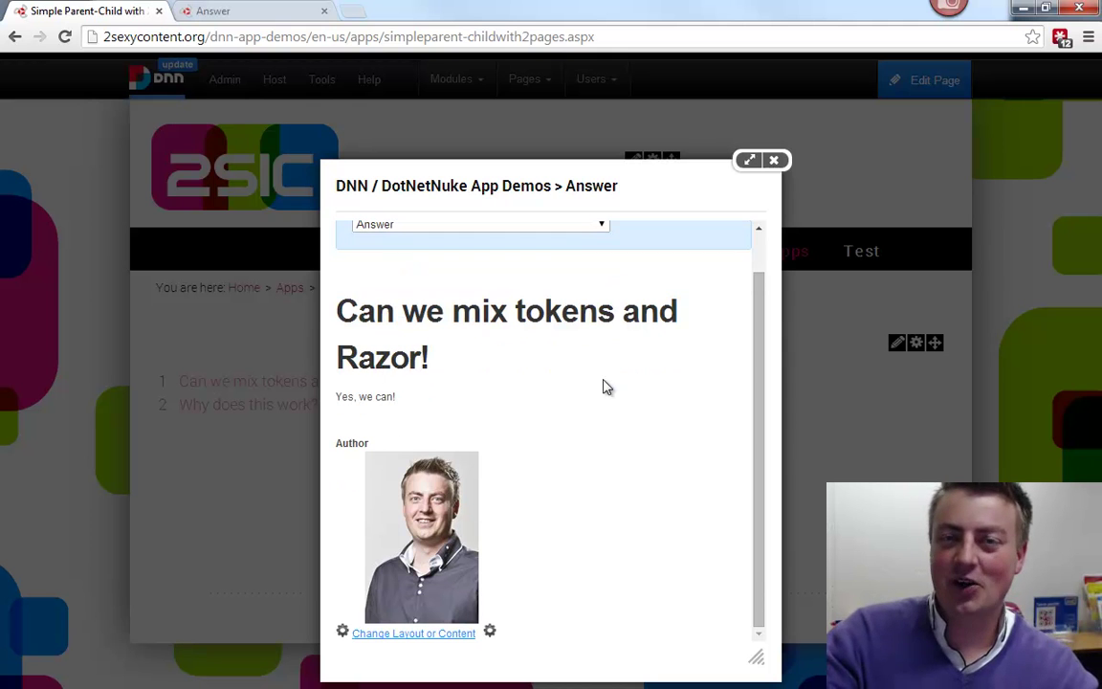
Step: Close the answer lightbox and open the resource schema of the Simple Parent-Child app (app 27)
left_click(776, 161)
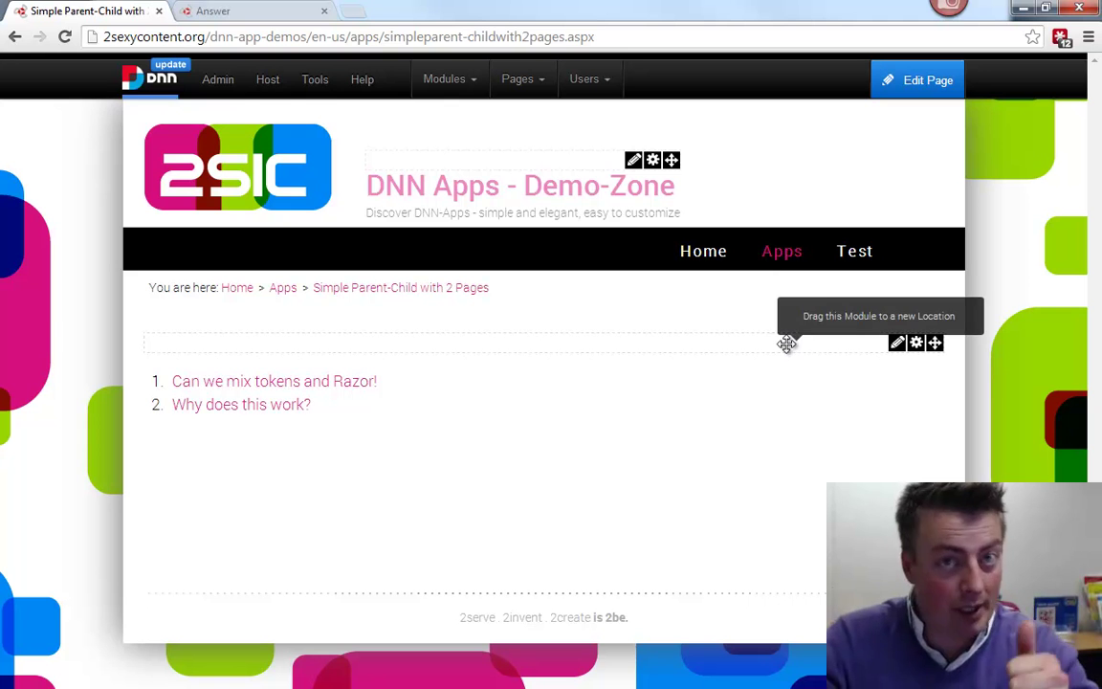
mouse_move(896, 345)
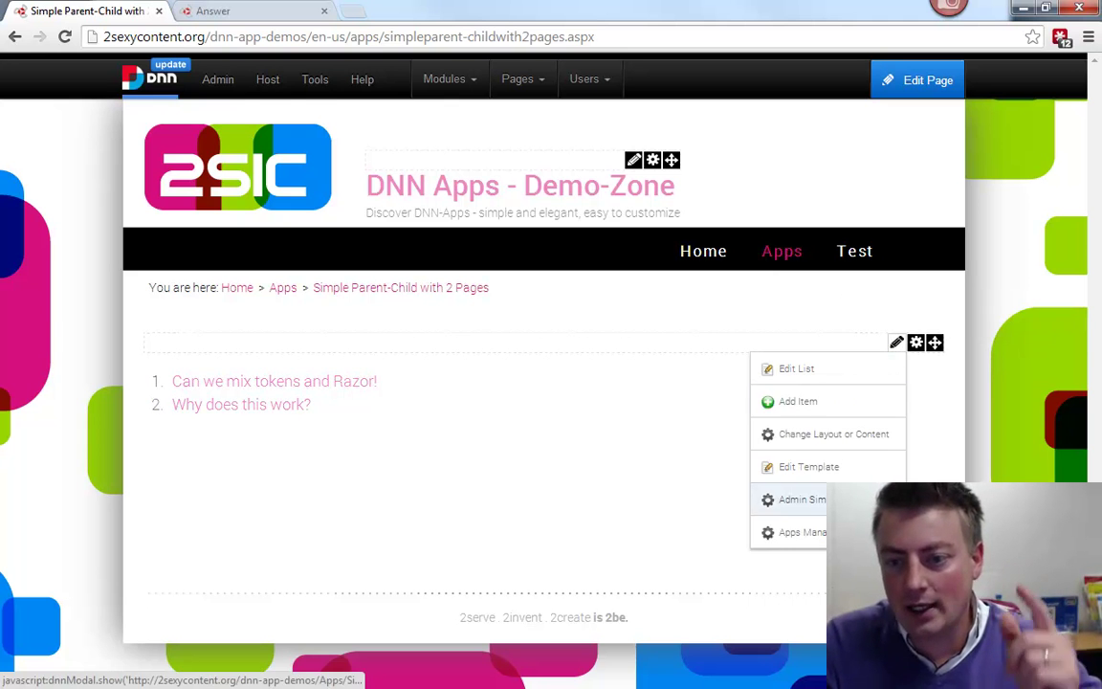
left_click(802, 532)
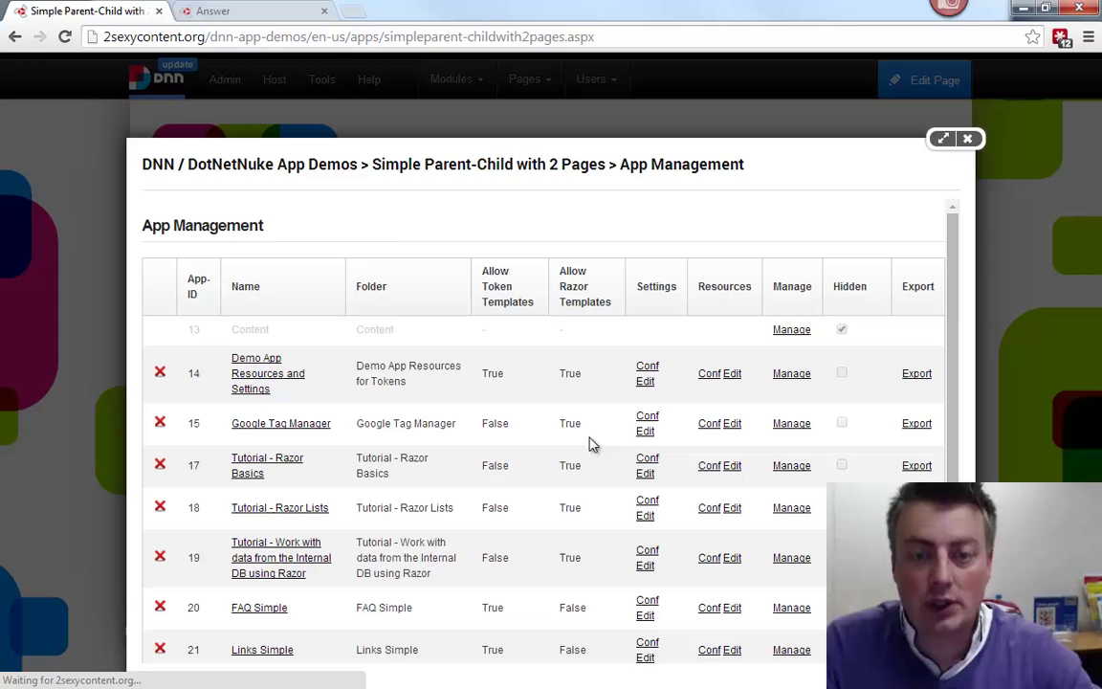
scroll(595, 439, "down", 3)
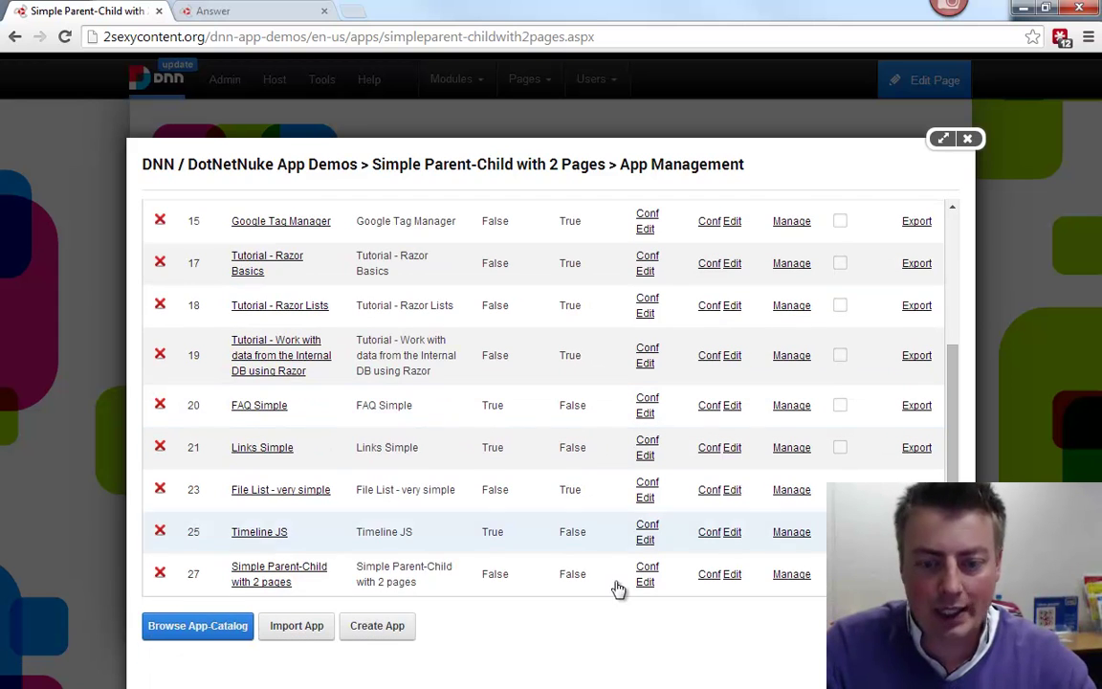
left_click(709, 576)
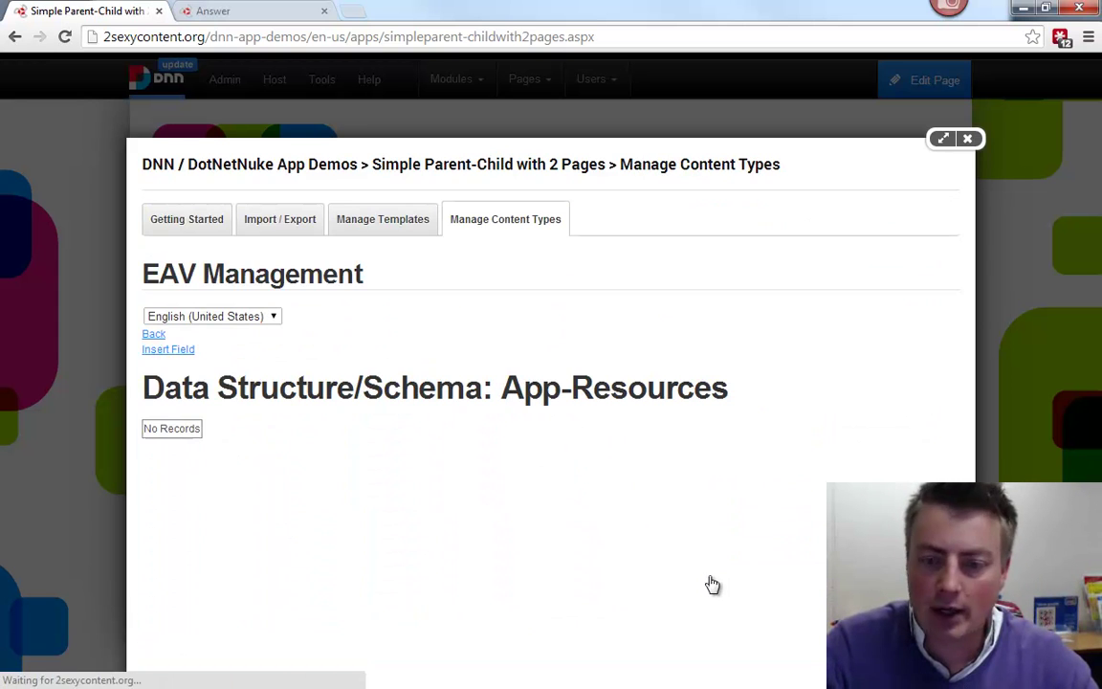
Step: Add a String field named ListIntro to the App-Resources schema and return to the page
left_click(185, 353)
left_click(460, 352)
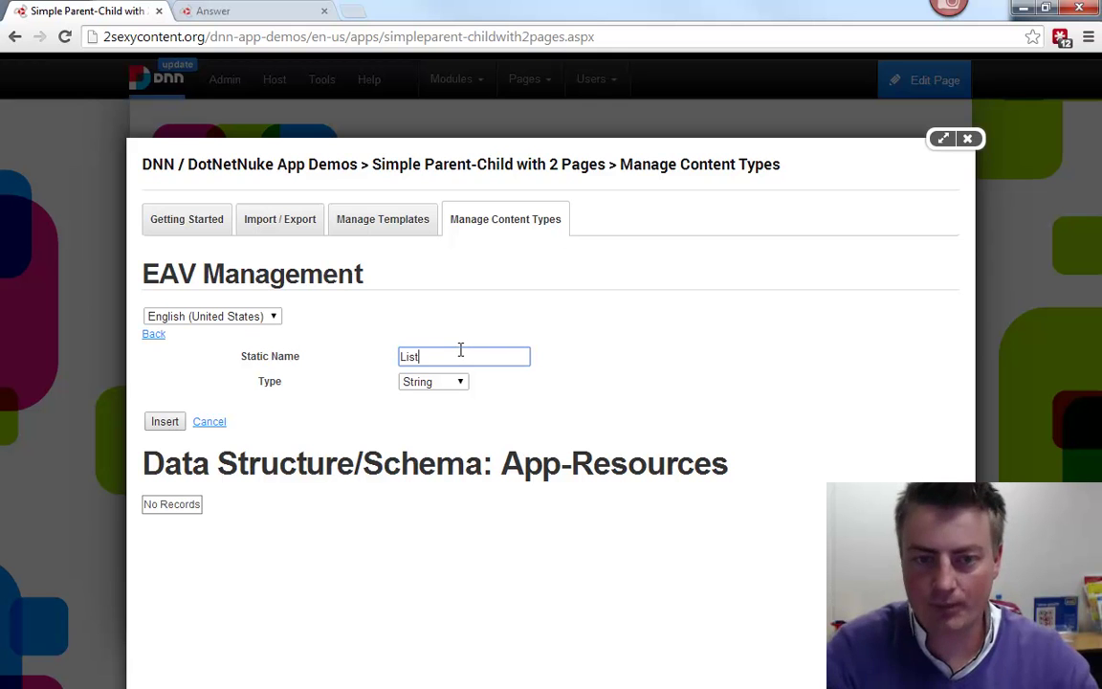
left_click(172, 423)
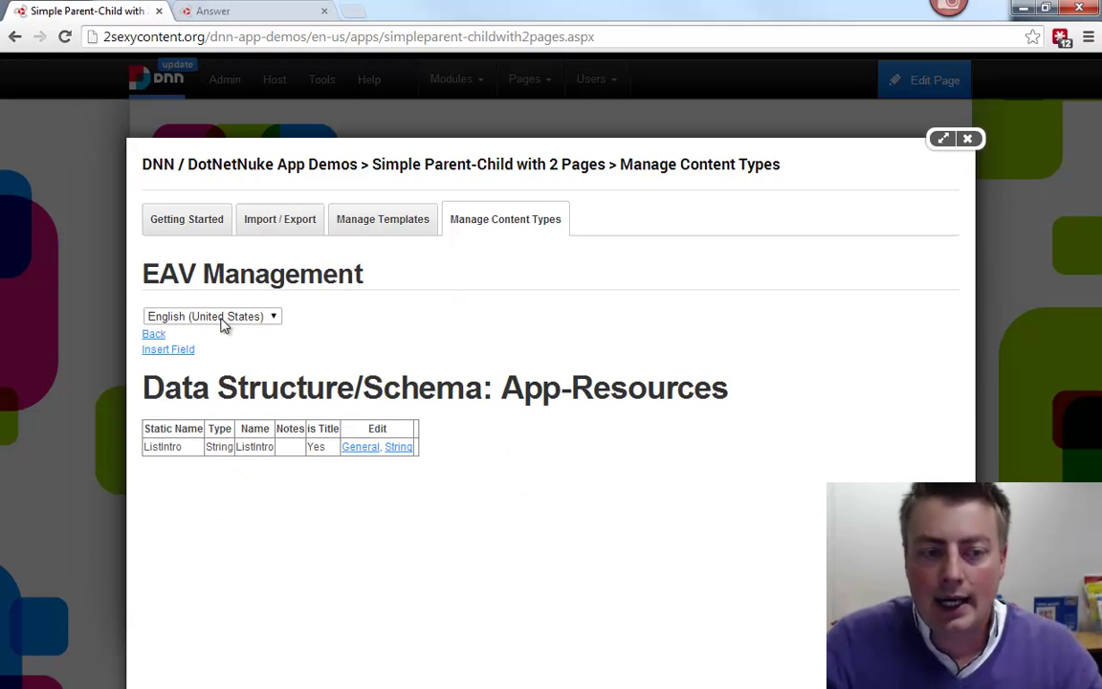
left_click(153, 334)
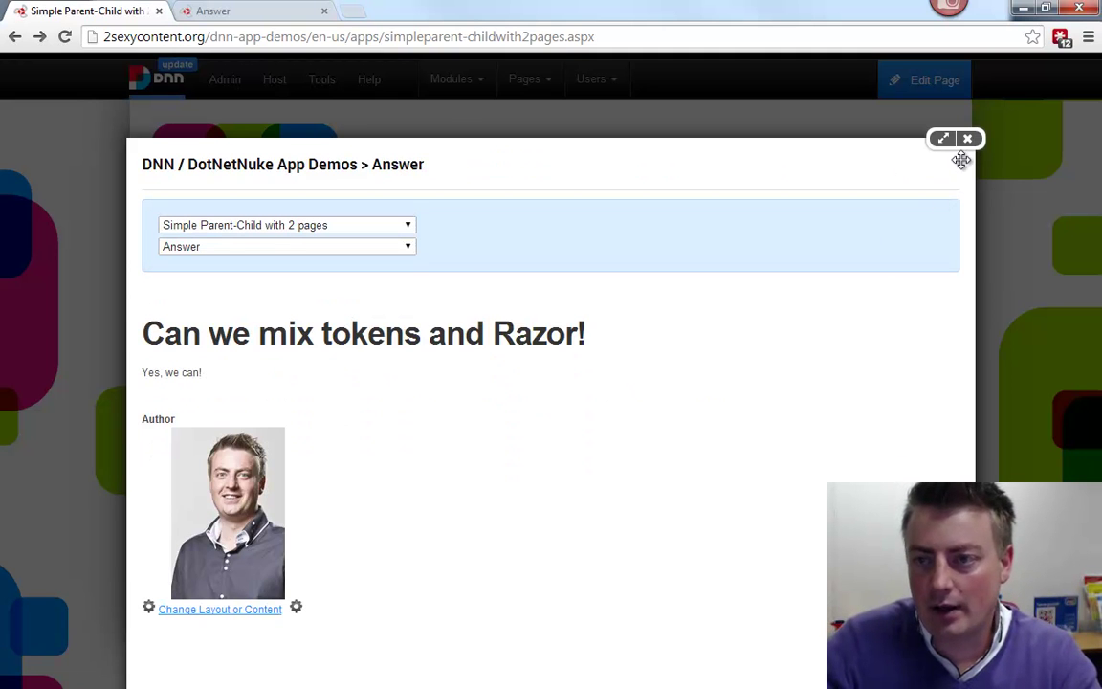
left_click(967, 139)
Step: Set the English ListIntro resource to 'The questions we love!' and save
mouse_move(897, 347)
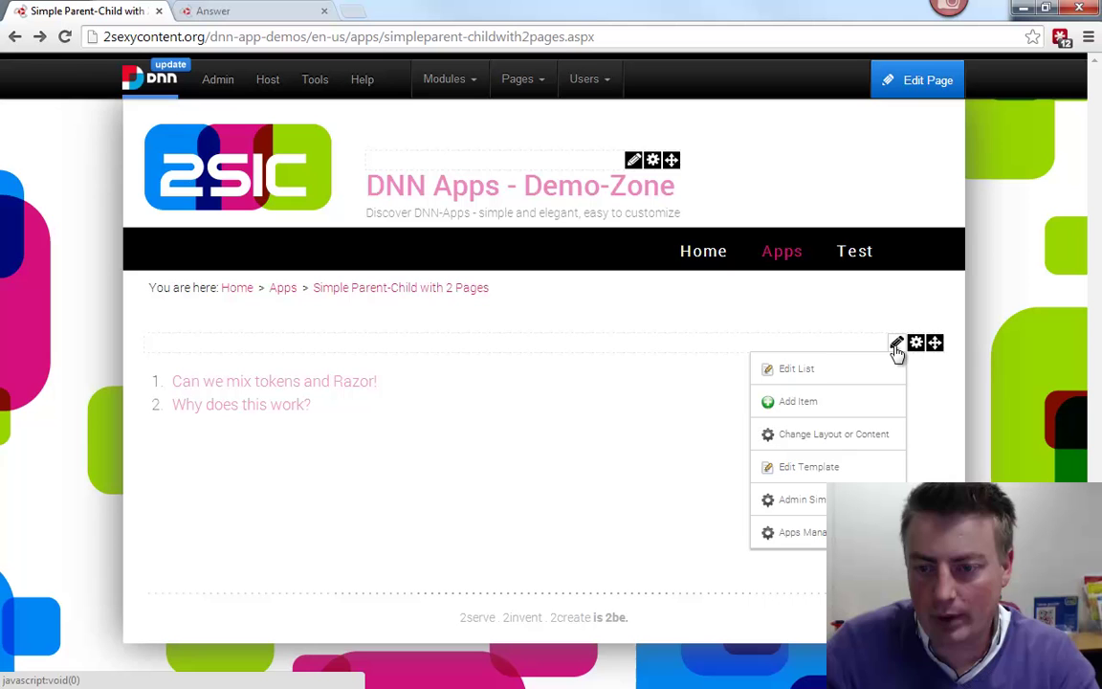
left_click(819, 533)
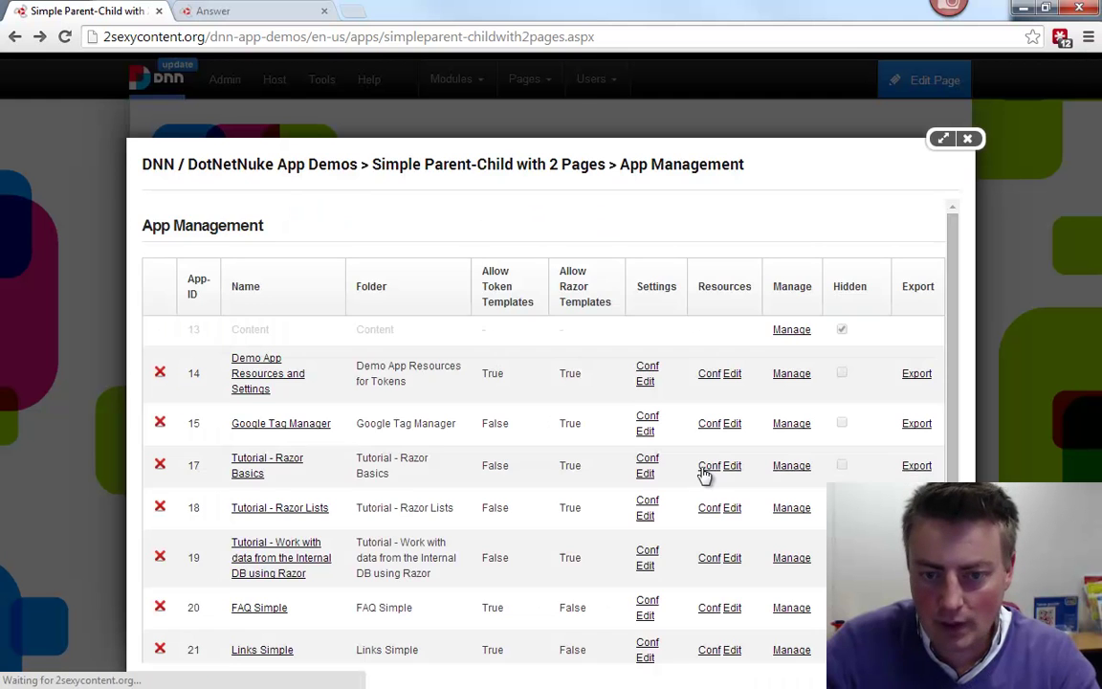
scroll(706, 475, "down", 3)
left_click(731, 574)
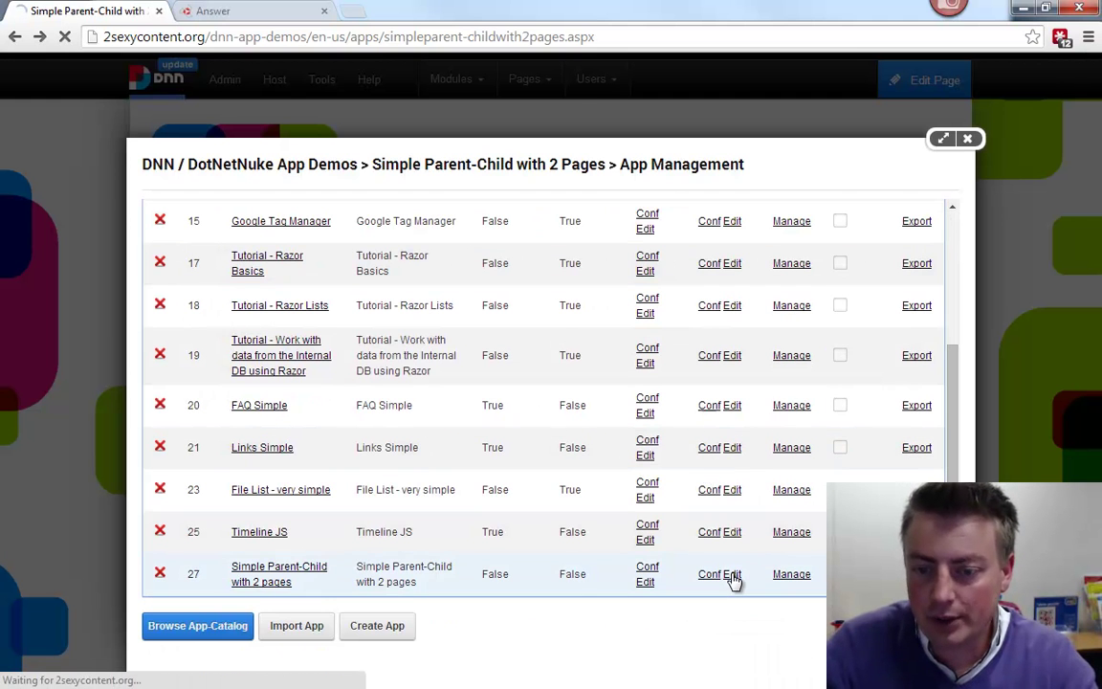
left_click(489, 316)
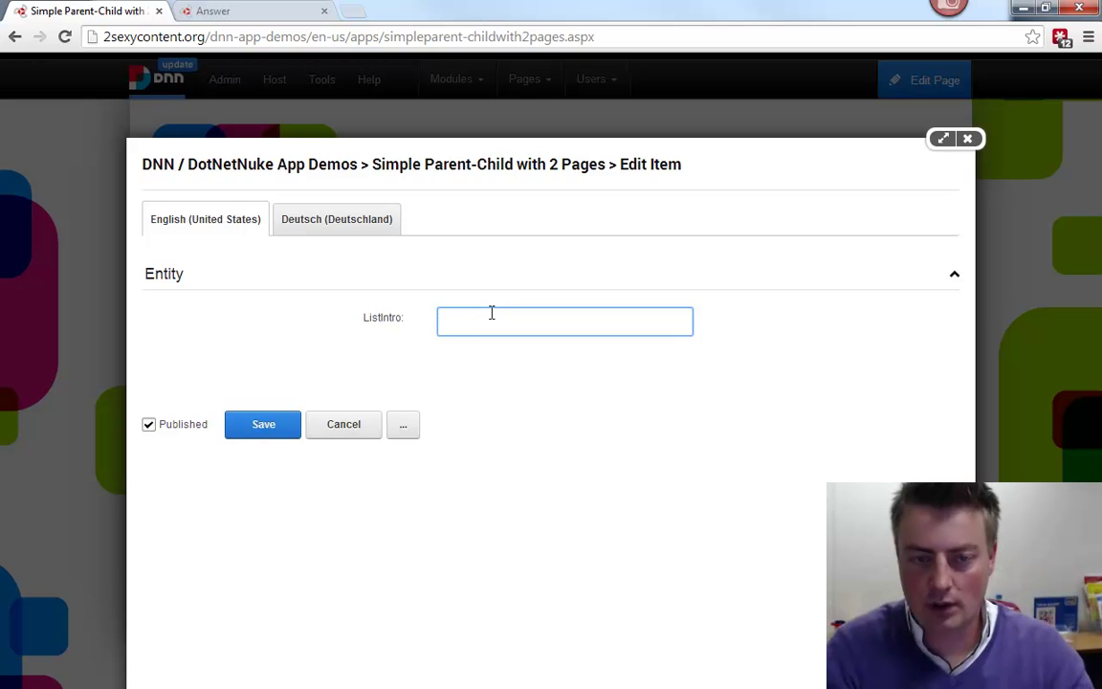
type("The uqest")
key("ctrl+shift+Left")
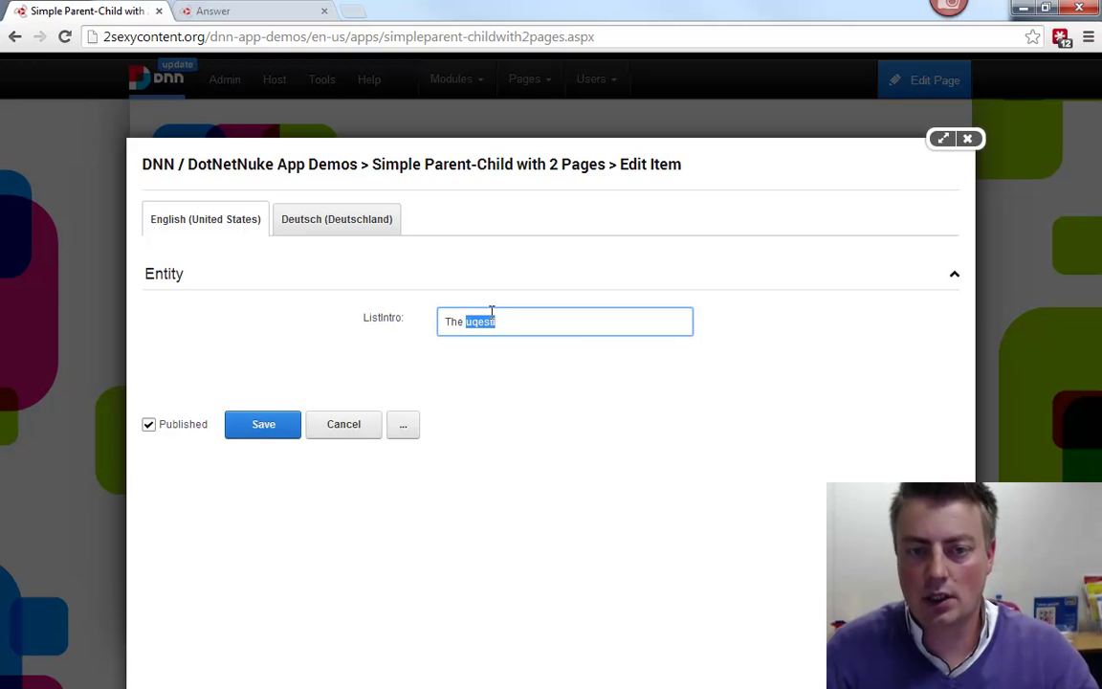
key("ctrl+shift+Left")
type("The questions w")
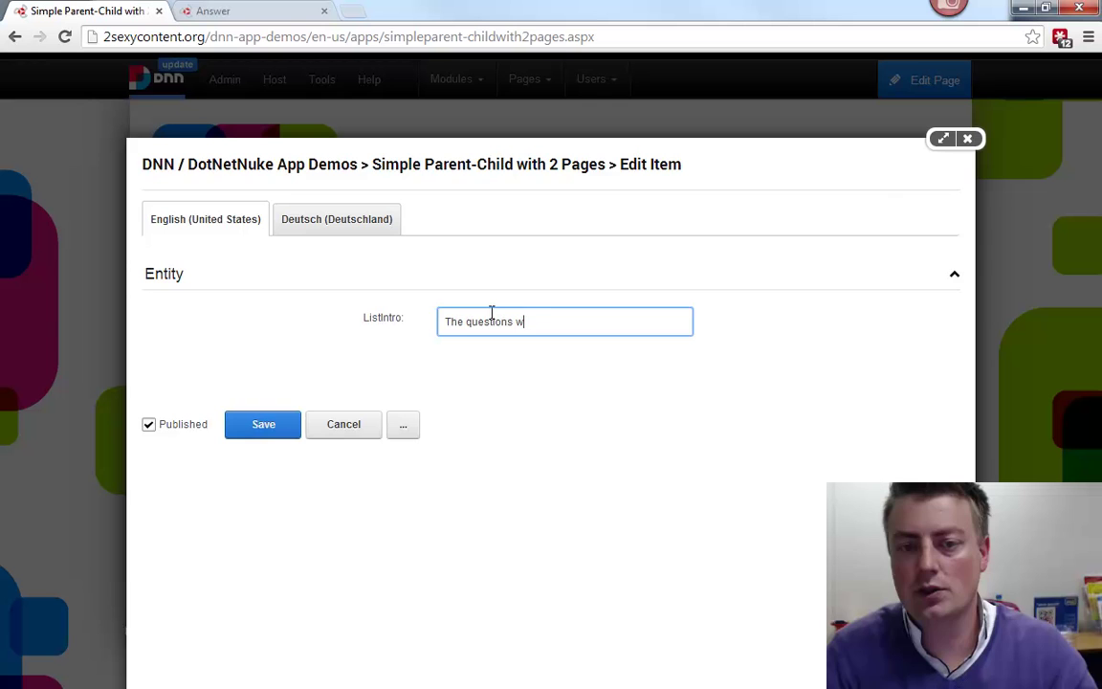
type("e love!")
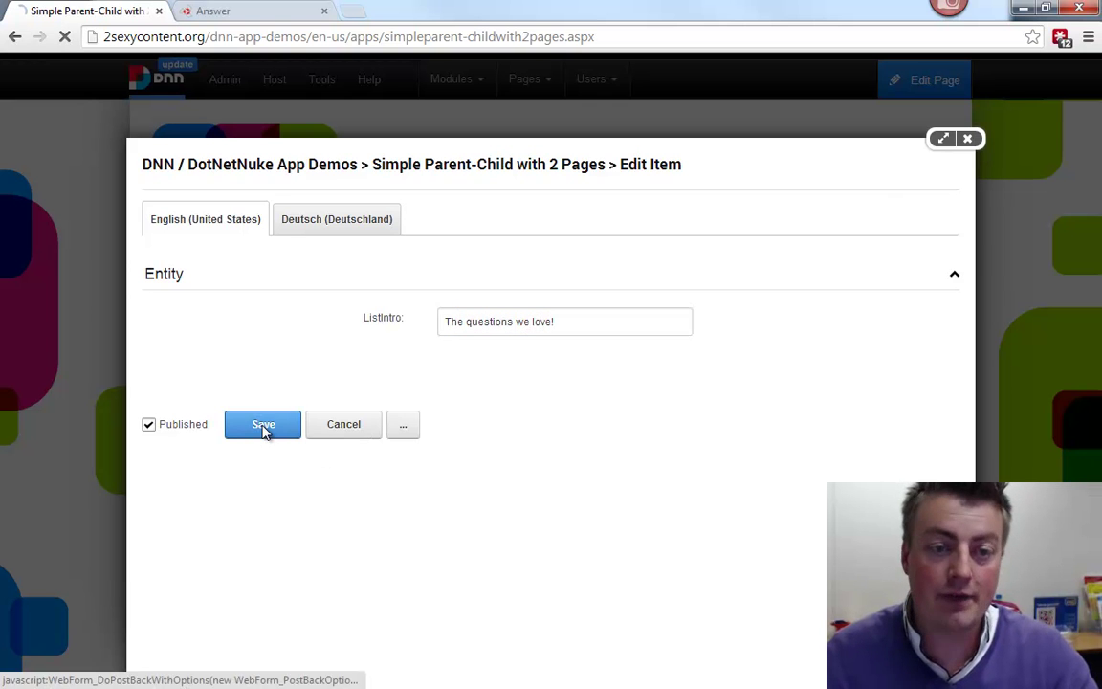
left_click(264, 428)
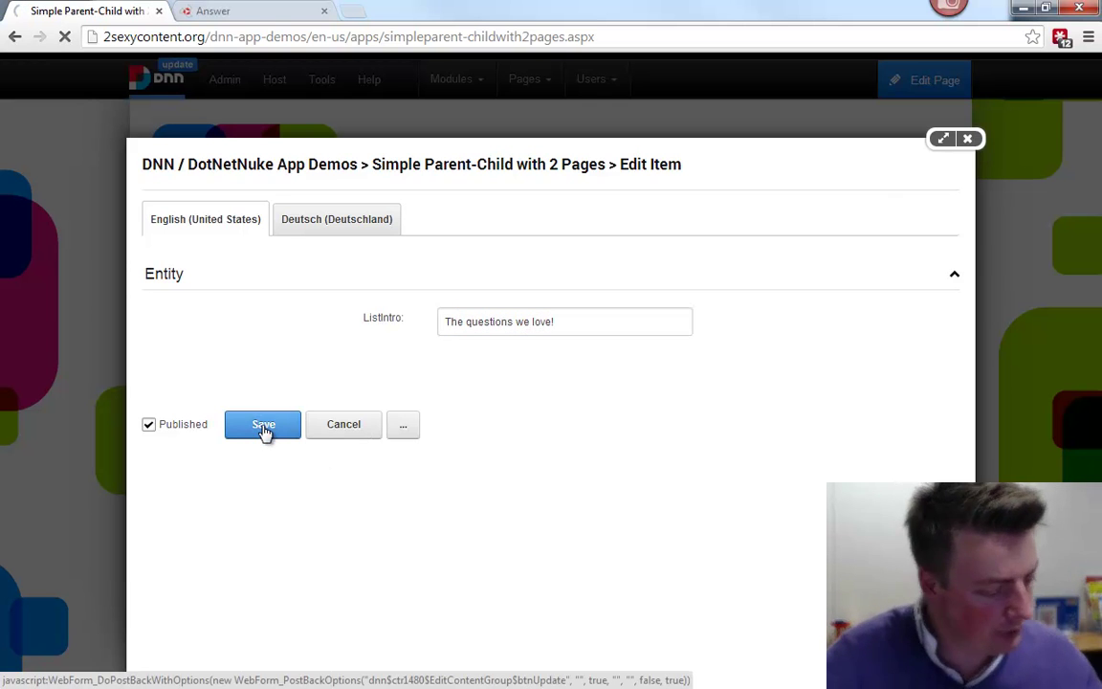
Step: Unlink the German ListIntro from English, set it to 'Diese fragen sind toll', and save
scroll(438, 457, "down", 3)
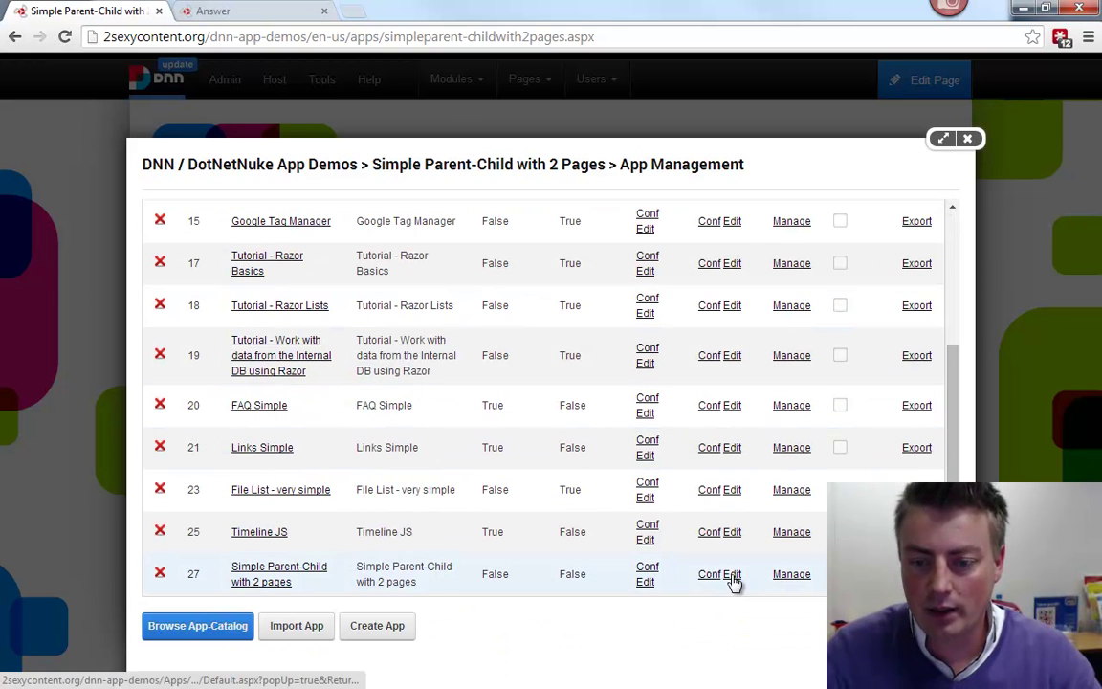
left_click(733, 576)
left_click(363, 230)
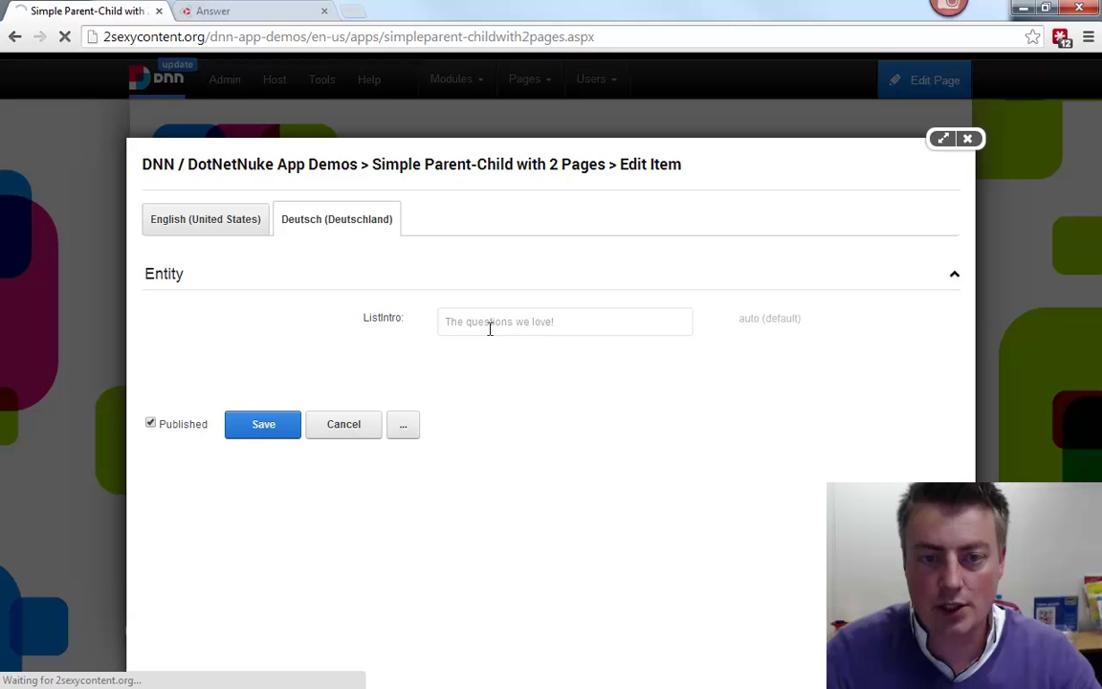
left_click(744, 318)
left_click(753, 342)
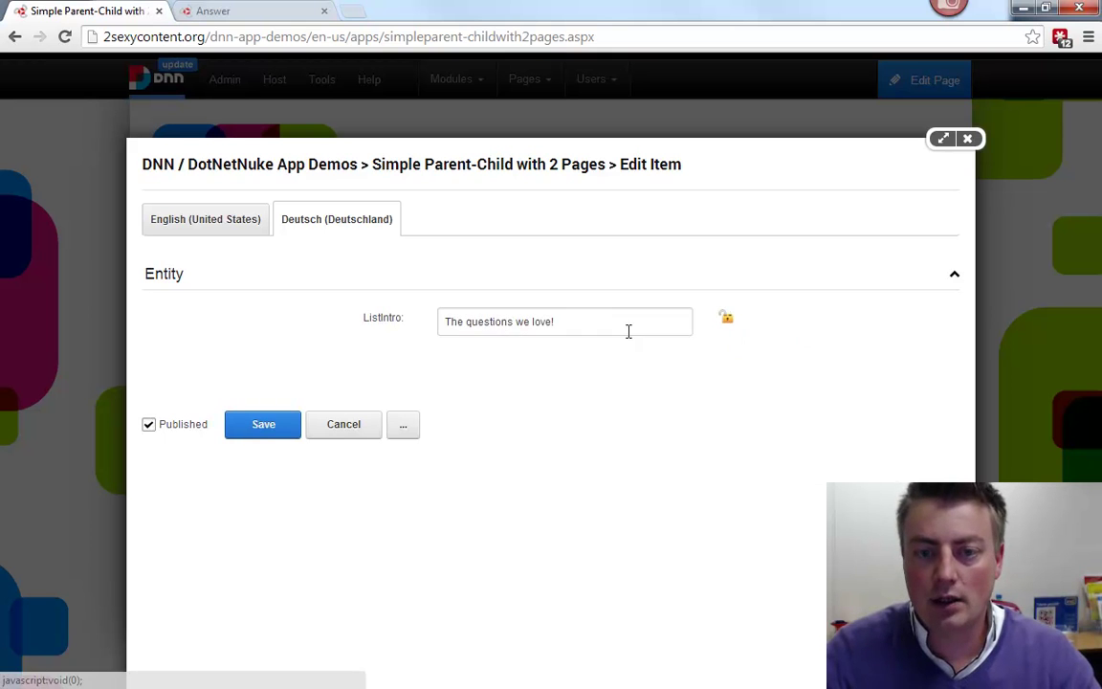
left_click_drag(628, 331, 370, 319)
type("Diese fragen sind toll")
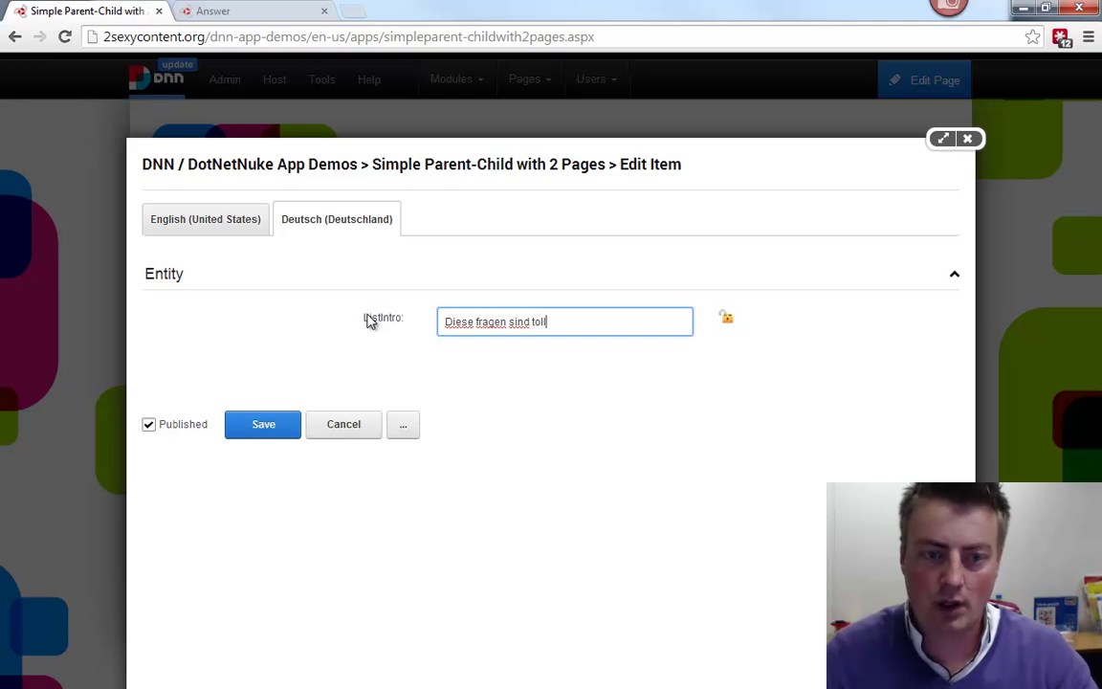
left_click(268, 424)
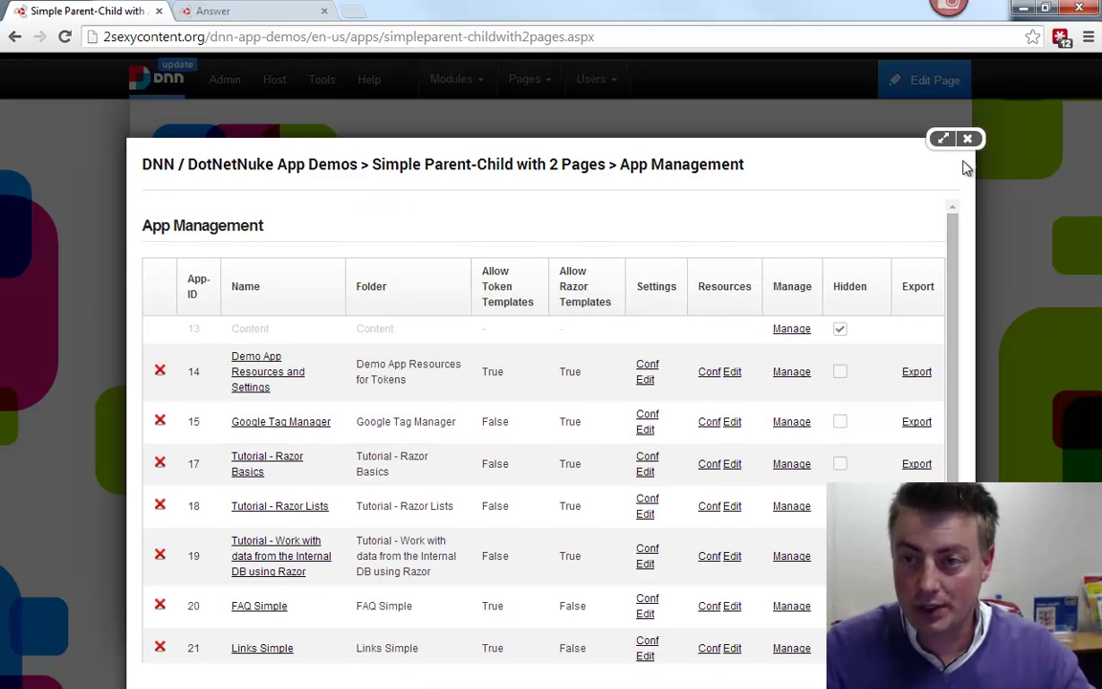
Step: Close app management and change en-us to de-de in the URL to load the German page
left_click(968, 139)
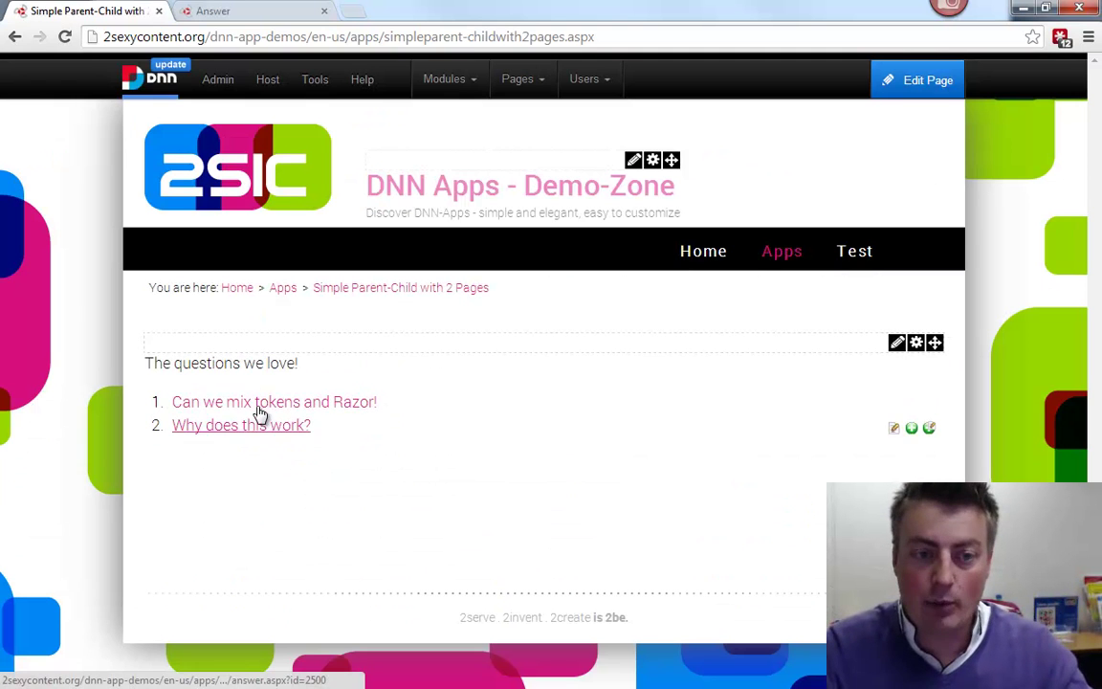
left_click(330, 36)
left_click(330, 36)
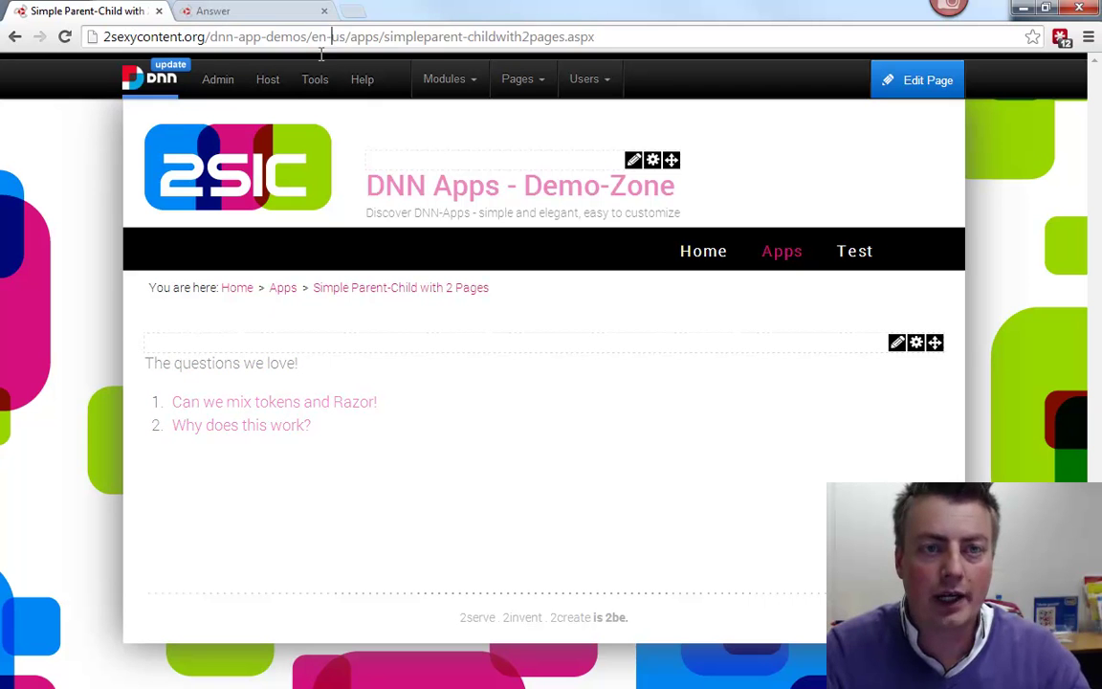
mouse_move(319, 89)
key("Right")
key("Right")
key("shift+Left")
key("shift+Left")
key("shift+Left")
key("shift+Left")
key("shift+Left")
type("de")
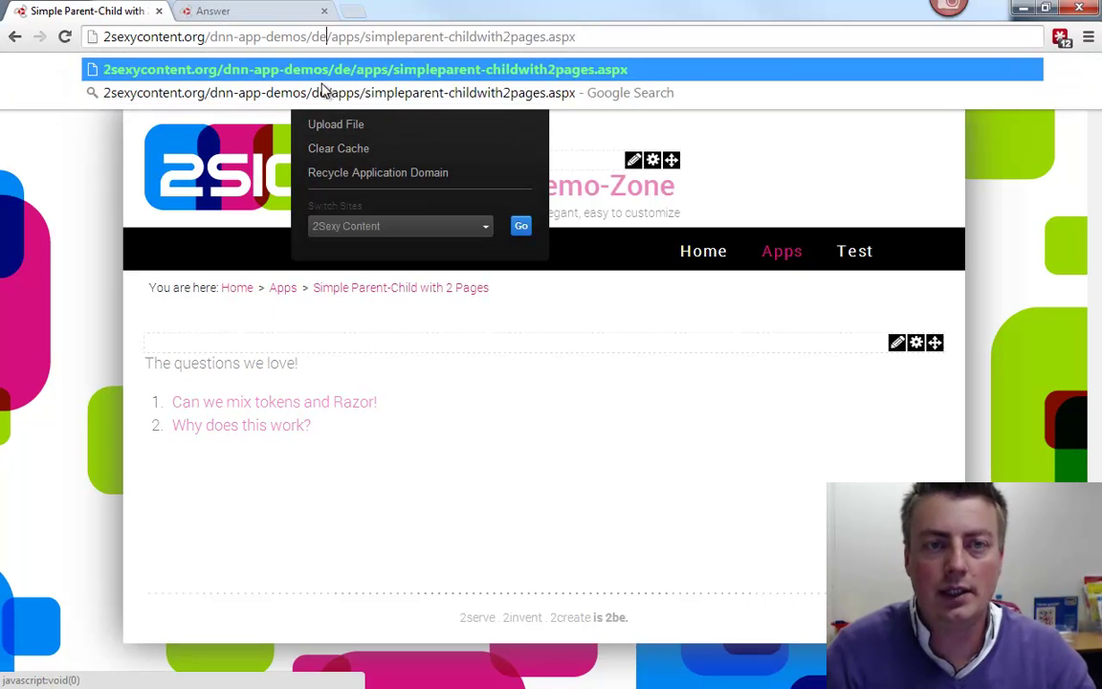
type("-de")
key("Return")
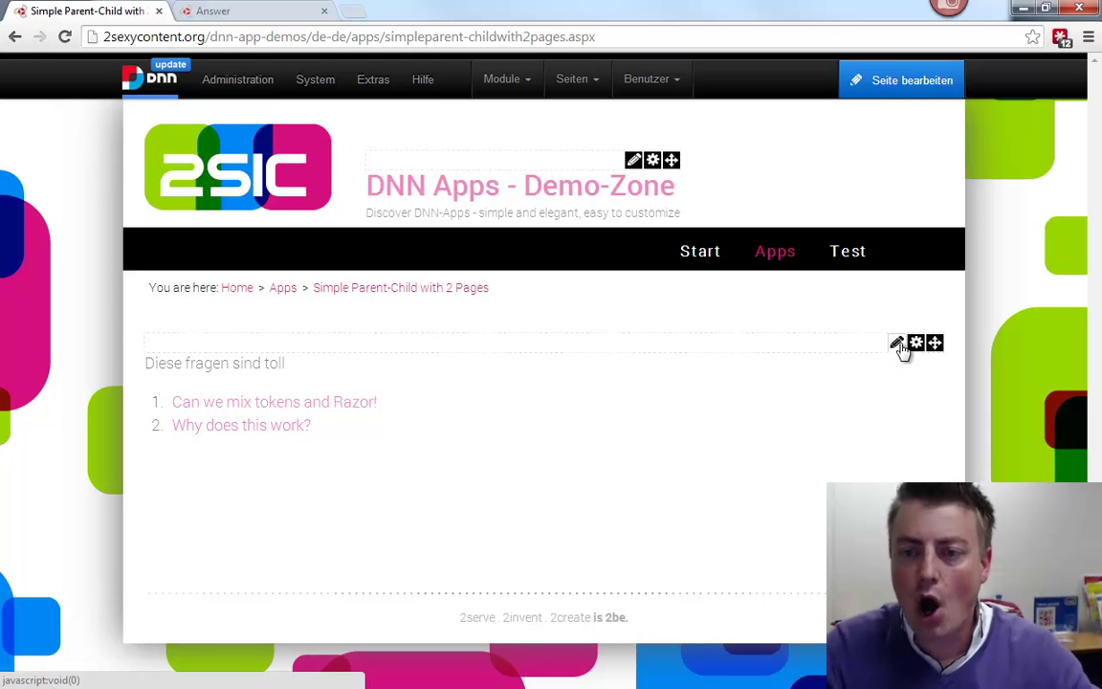
Step: Export app 27, Simple Parent-Child with 2 pages, as 2sxcApp_SimpleParent-Childwith2pages_00.00.01.zip
mouse_move(899, 347)
left_click(809, 532)
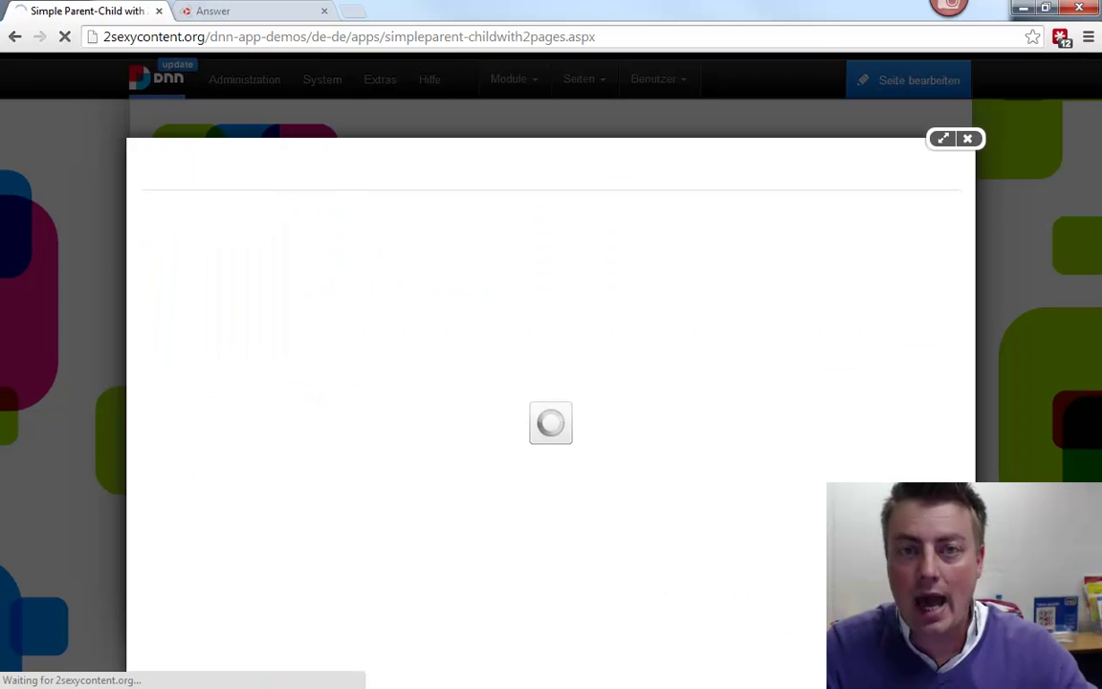
scroll(550, 430, "down", 3)
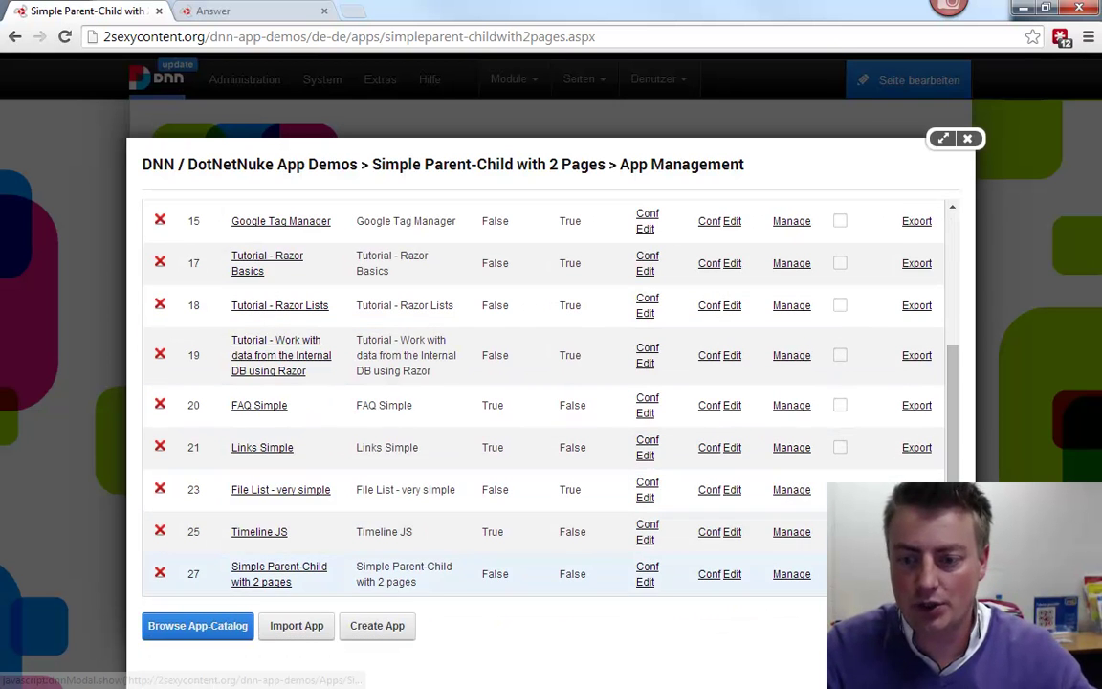
left_click(789, 568)
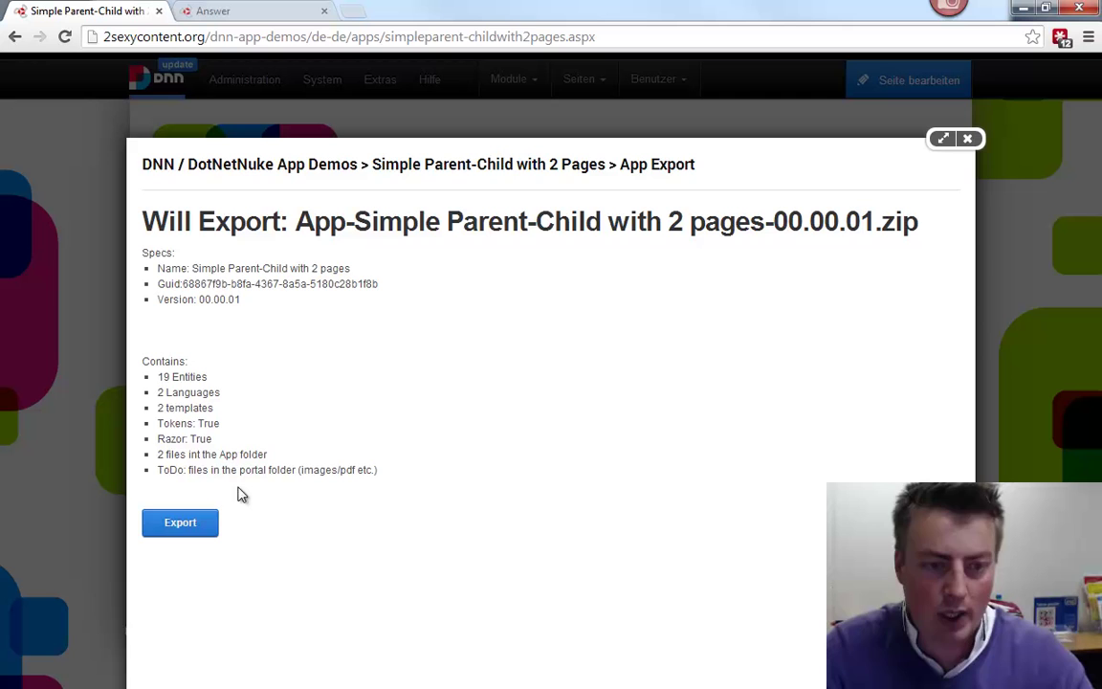
left_click(178, 523)
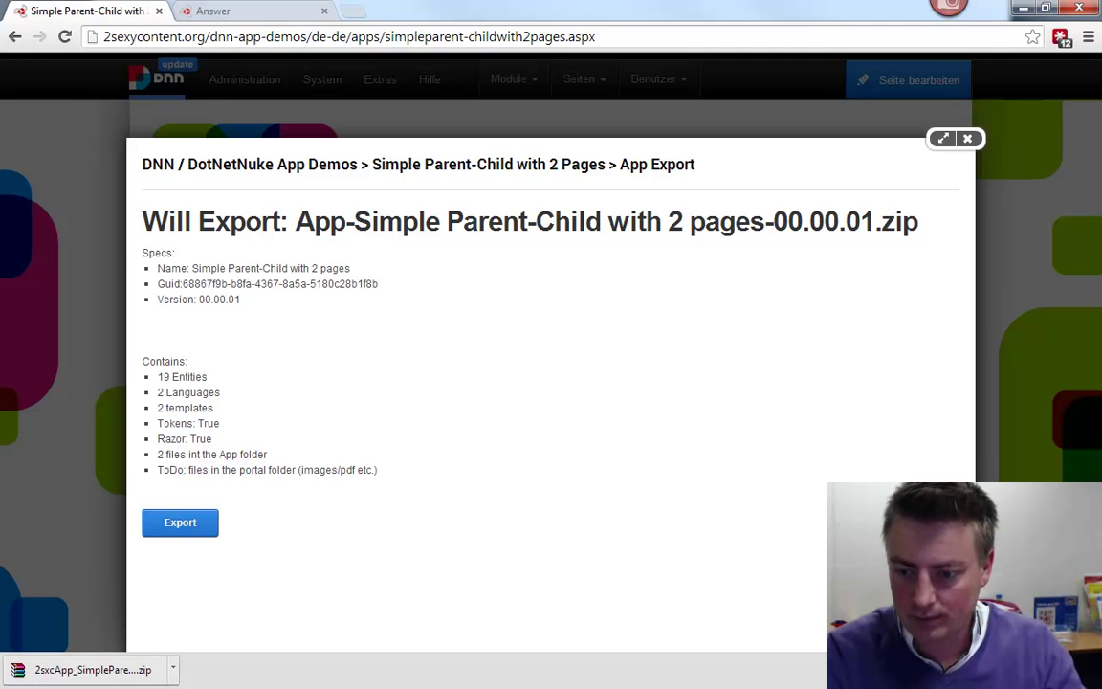
Step: Check the app zip in Chrome's downloads list, then bring up and reload the dnn722b.2dm.2sic window
key("ctrl+j")
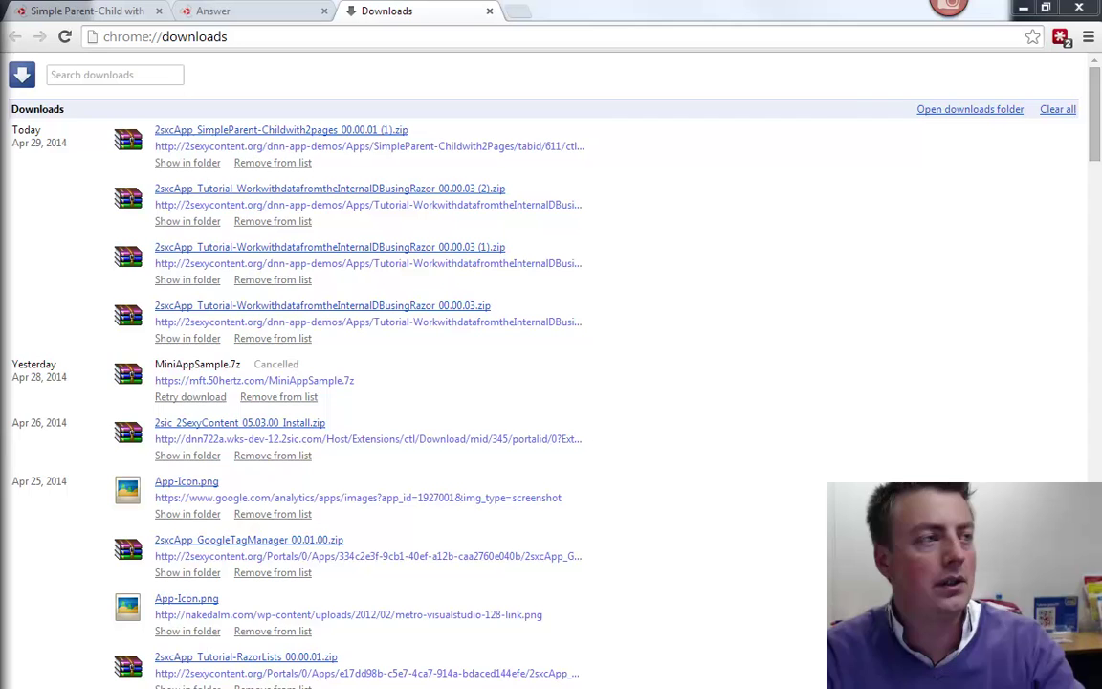
key("alt+Tab")
left_click_drag(364, 135, 525, 123)
key("F5")
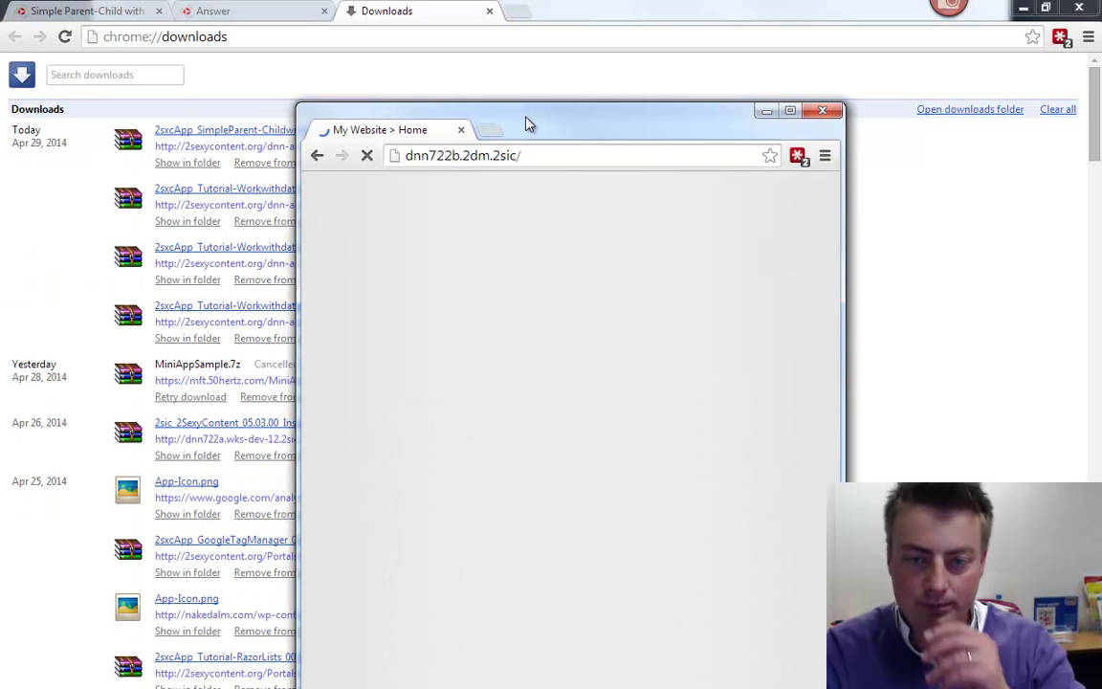
Step: On dnn722b.2dm.2sic's FAQ page, add an App module to ContentPane and open Apps Management
double_click(524, 123)
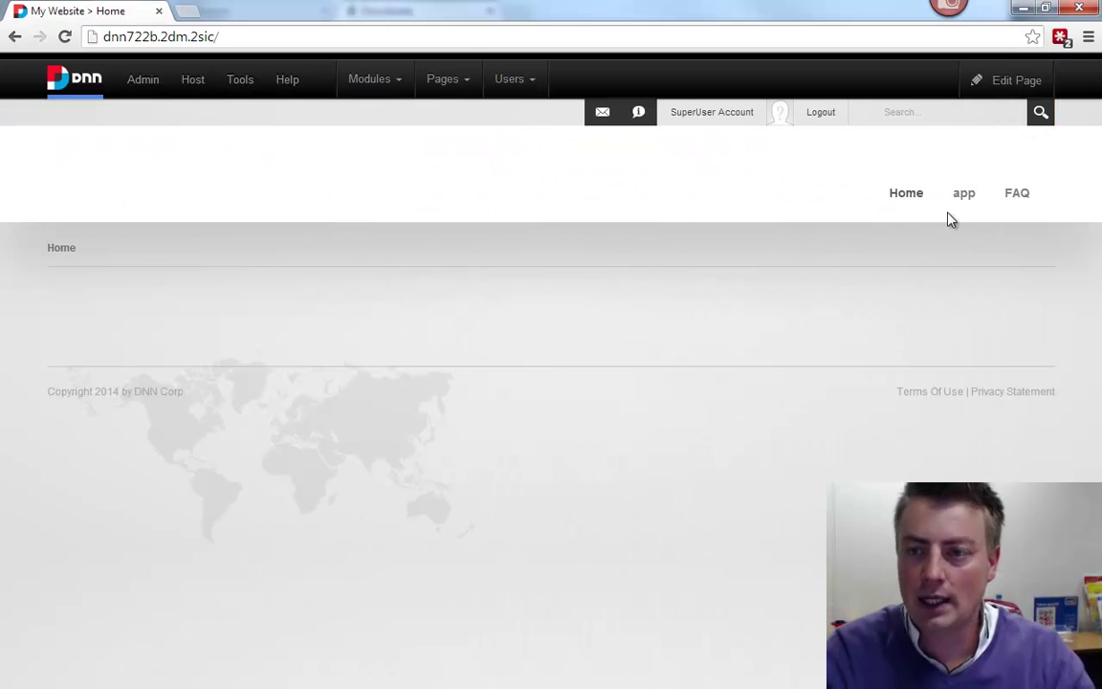
left_click(1007, 196)
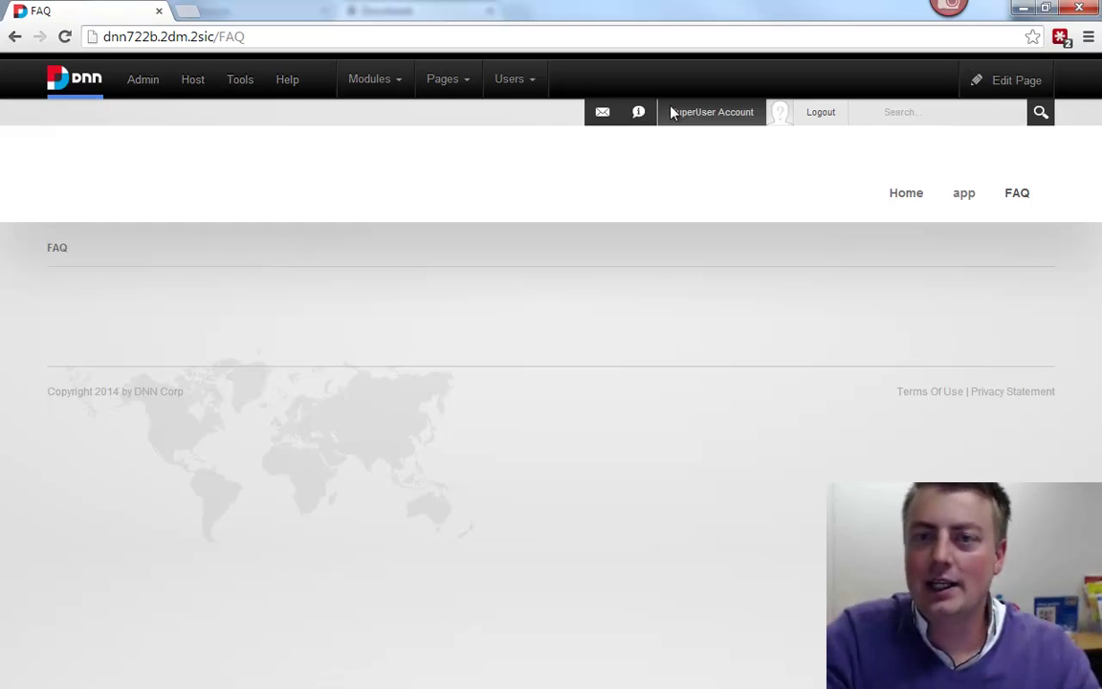
mouse_move(388, 84)
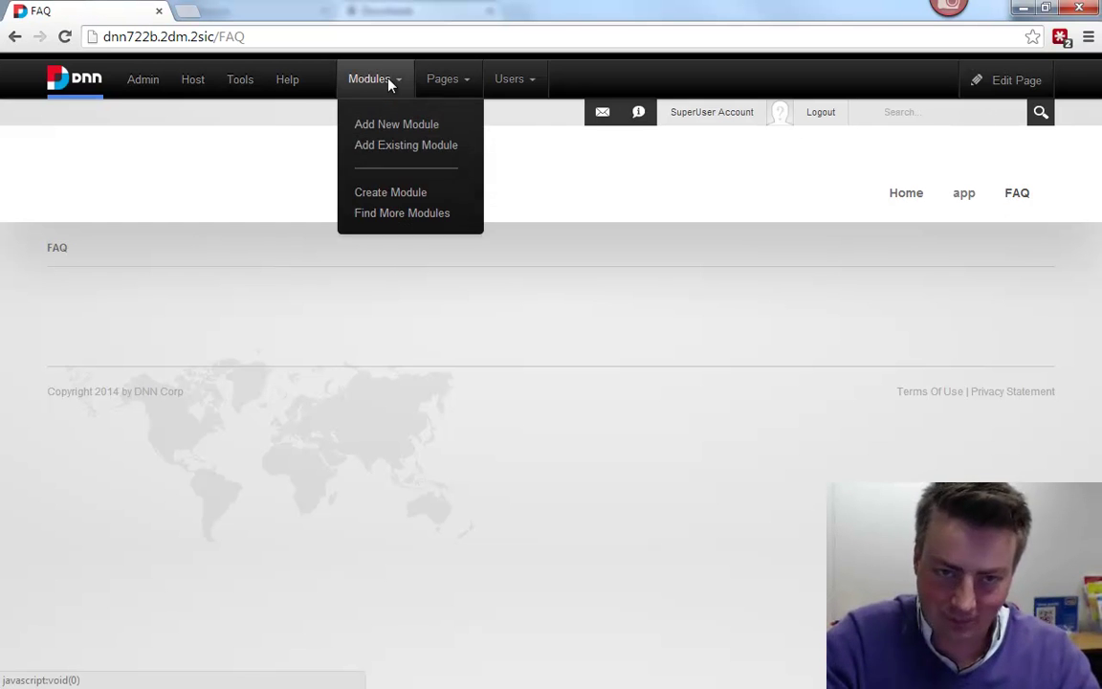
left_click(388, 131)
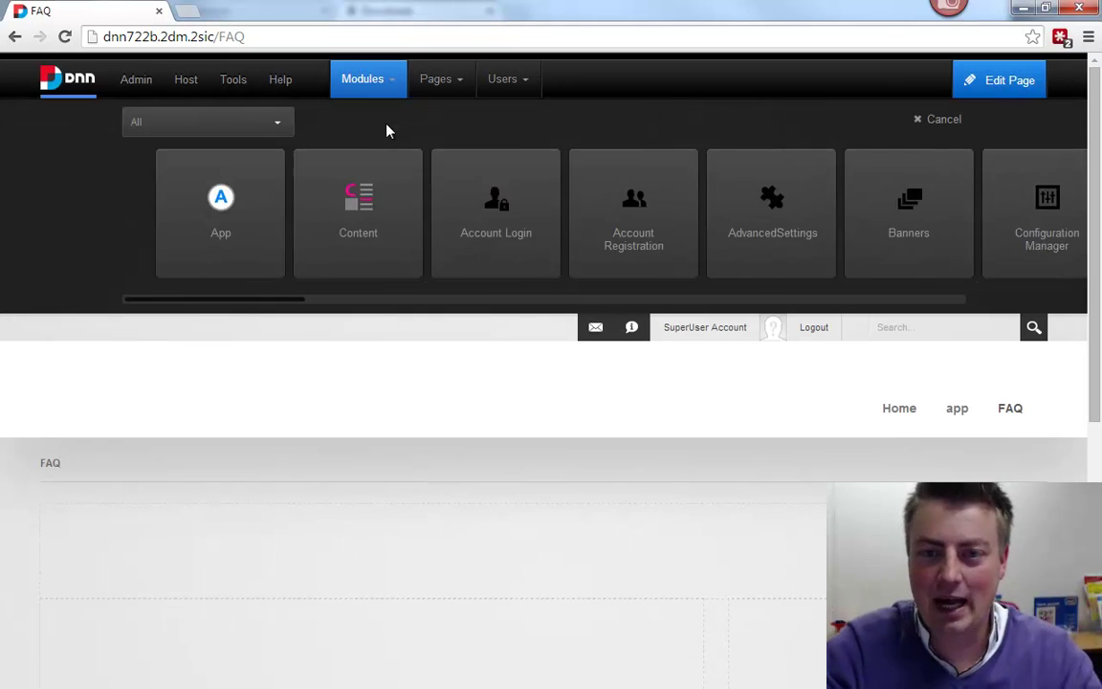
mouse_move(307, 198)
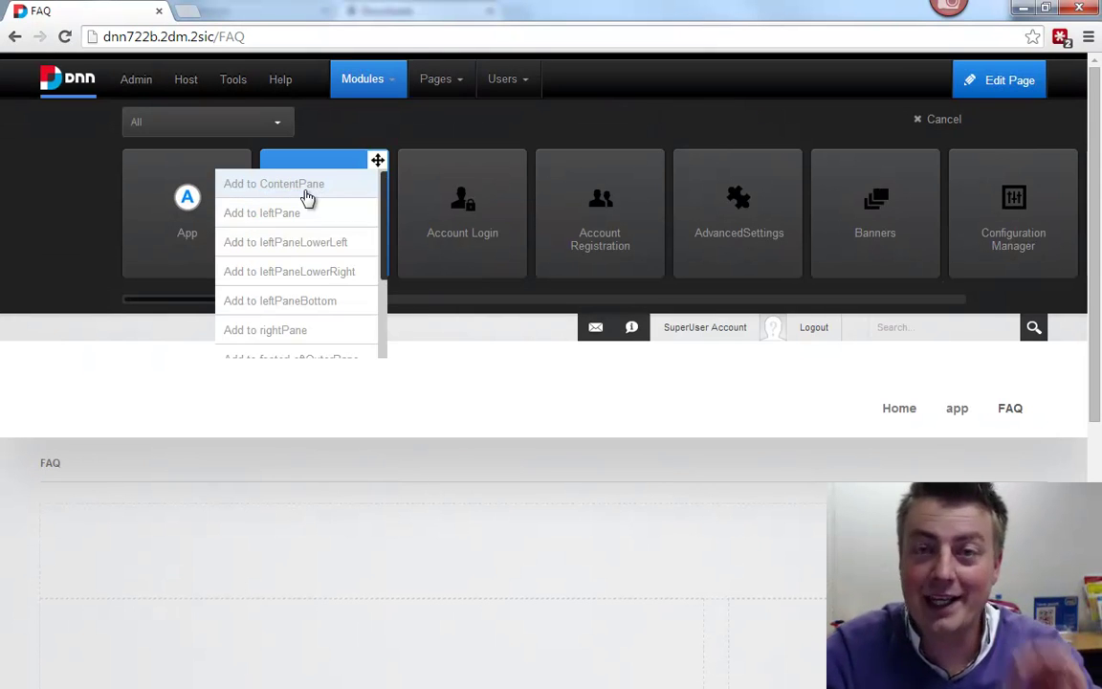
left_click_drag(177, 255, 194, 534)
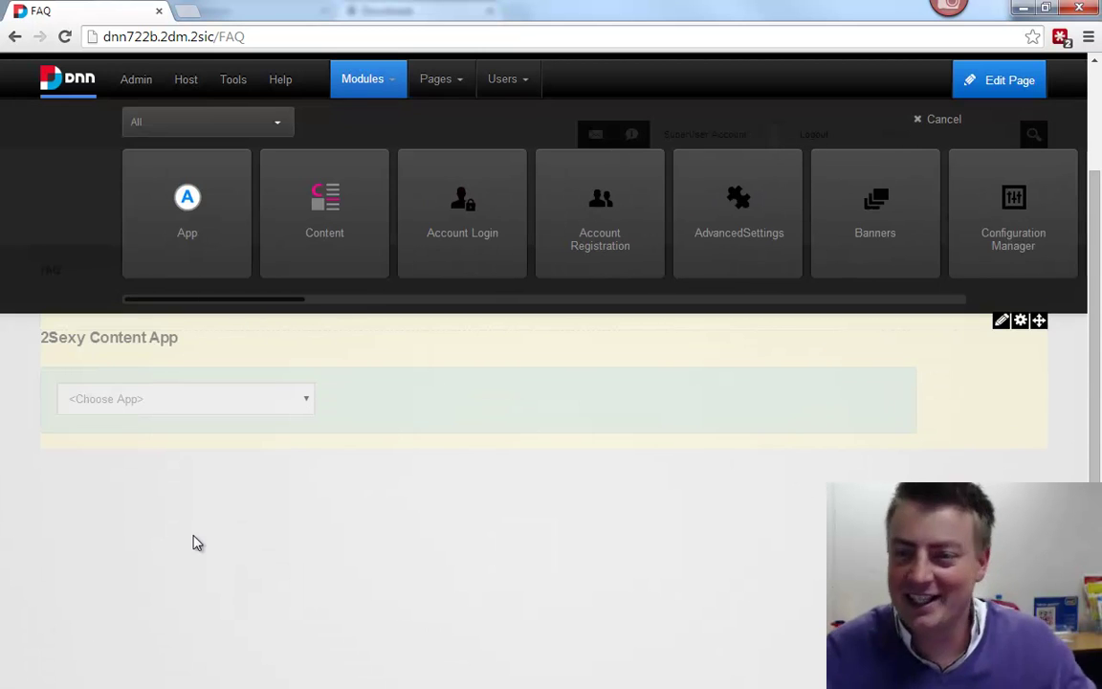
mouse_move(1001, 329)
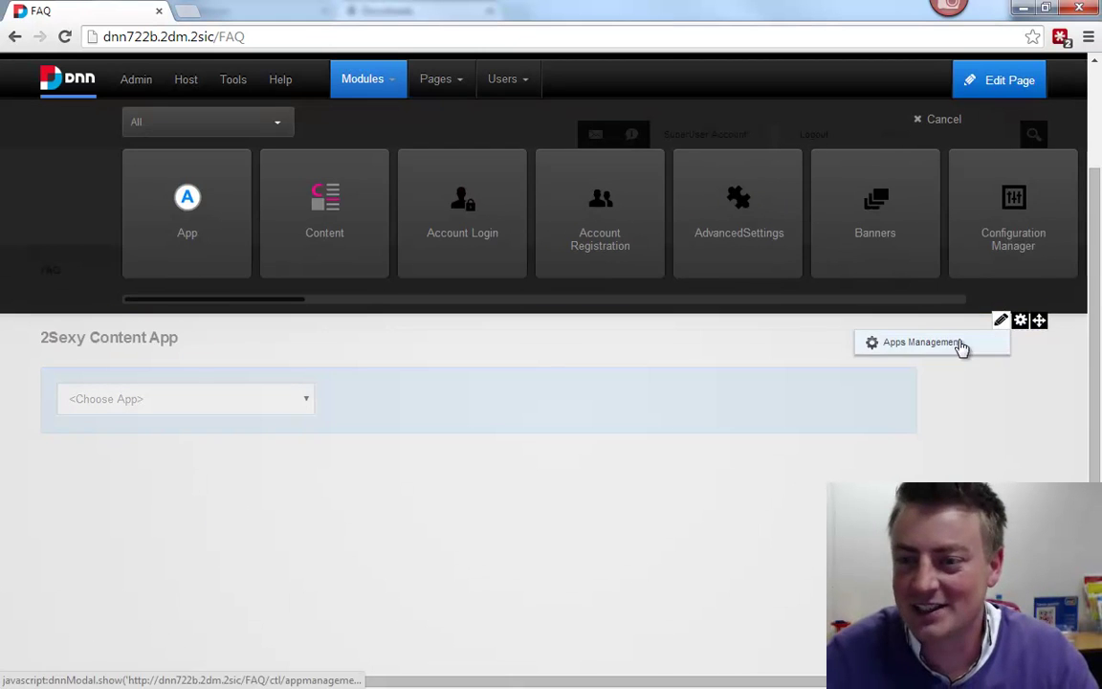
left_click(961, 349)
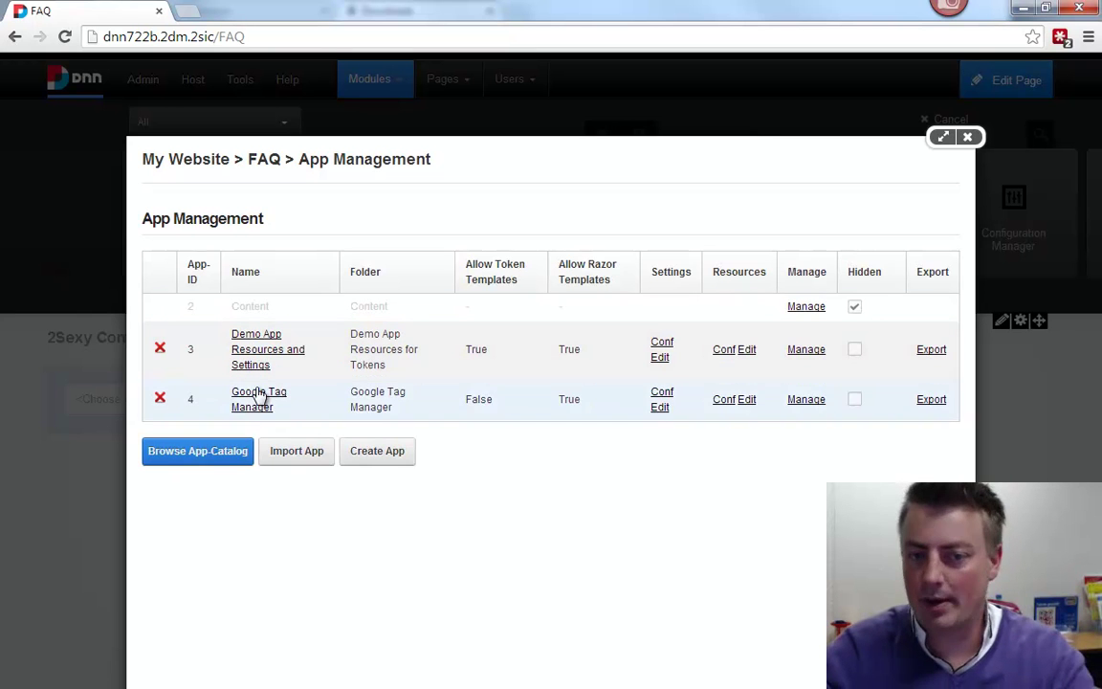
Step: Import 2sxcApp_SimpleParent-Childwith2pages zip, then close the summary and the app management window
left_click(318, 458)
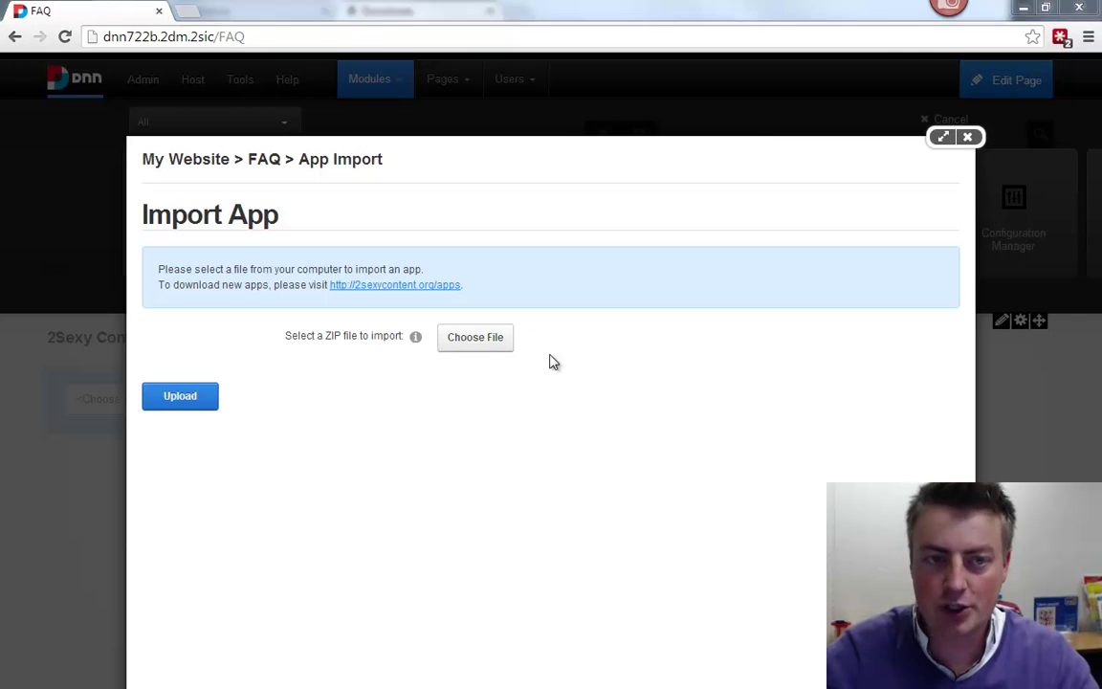
left_click(476, 337)
left_click(733, 118)
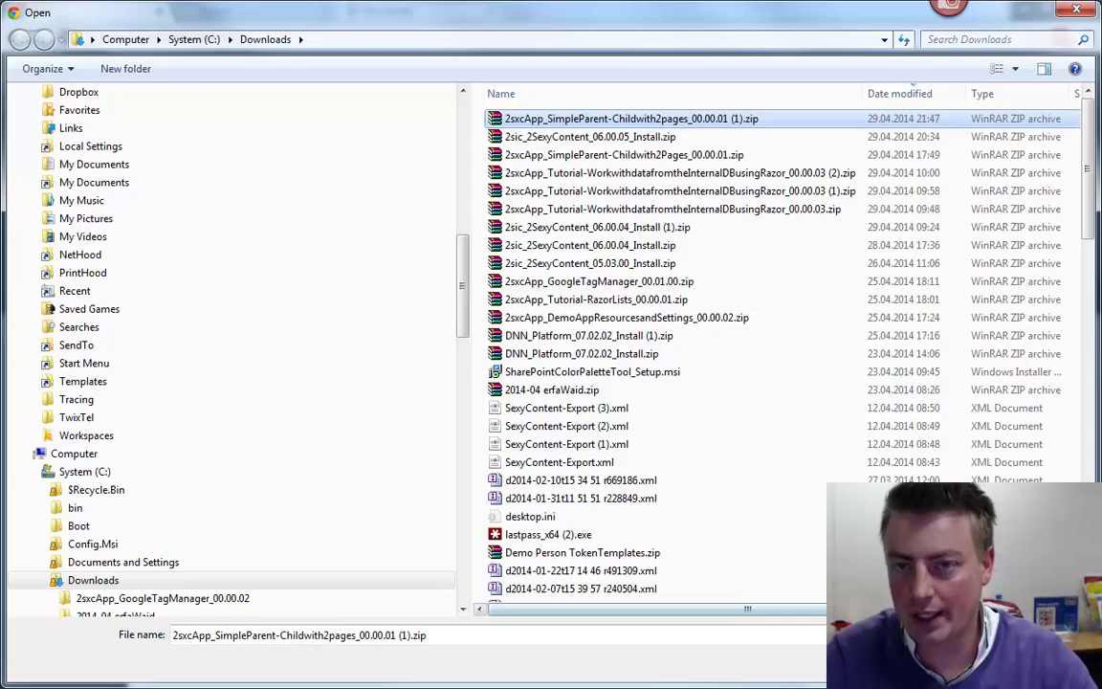
key("Return")
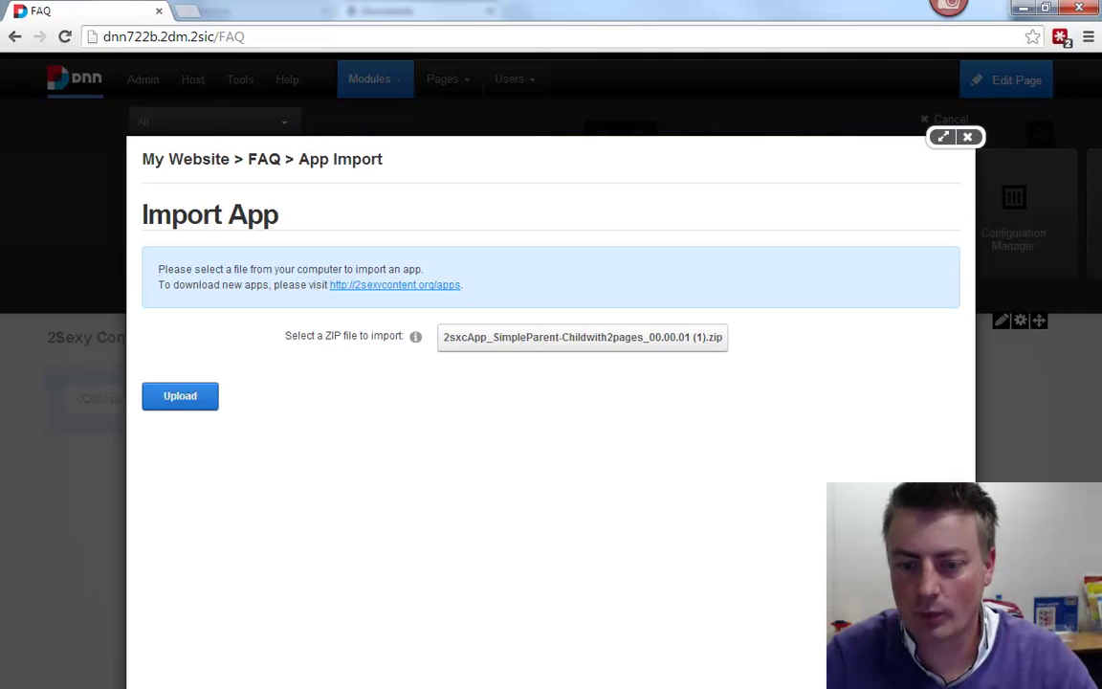
left_click(180, 401)
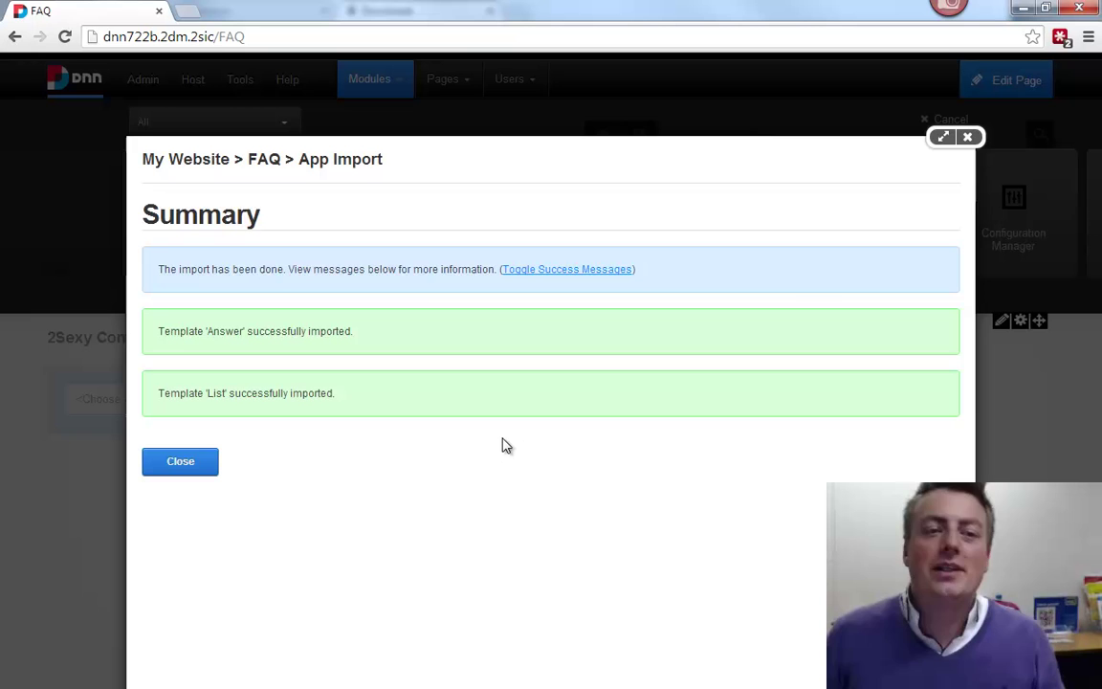
left_click(191, 465)
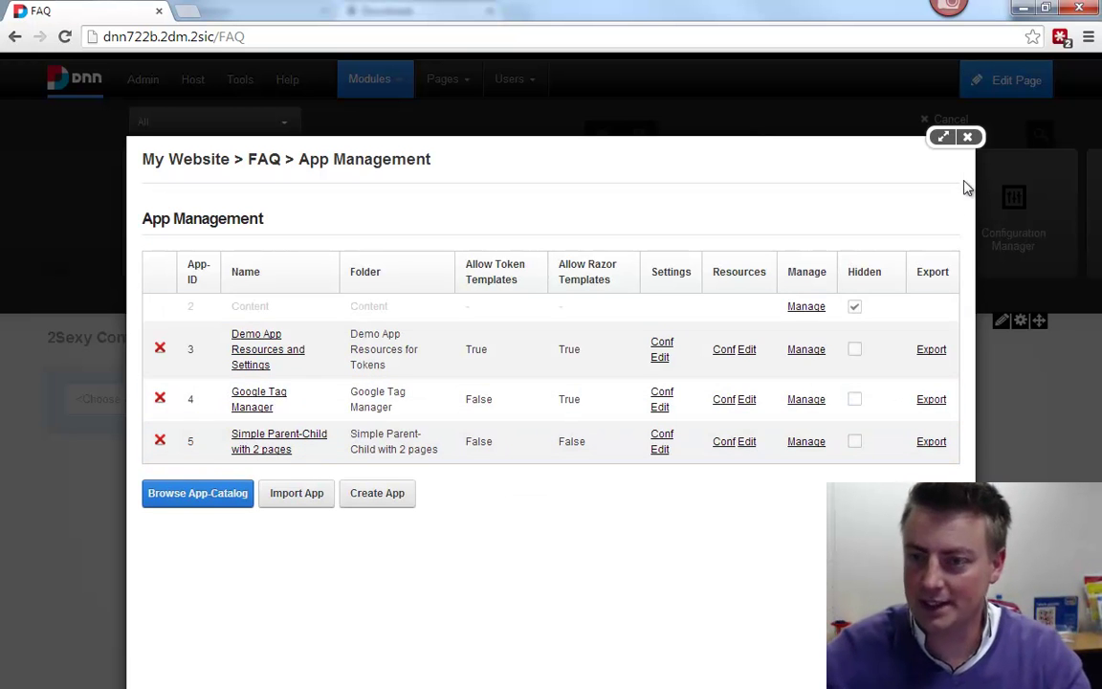
left_click(967, 136)
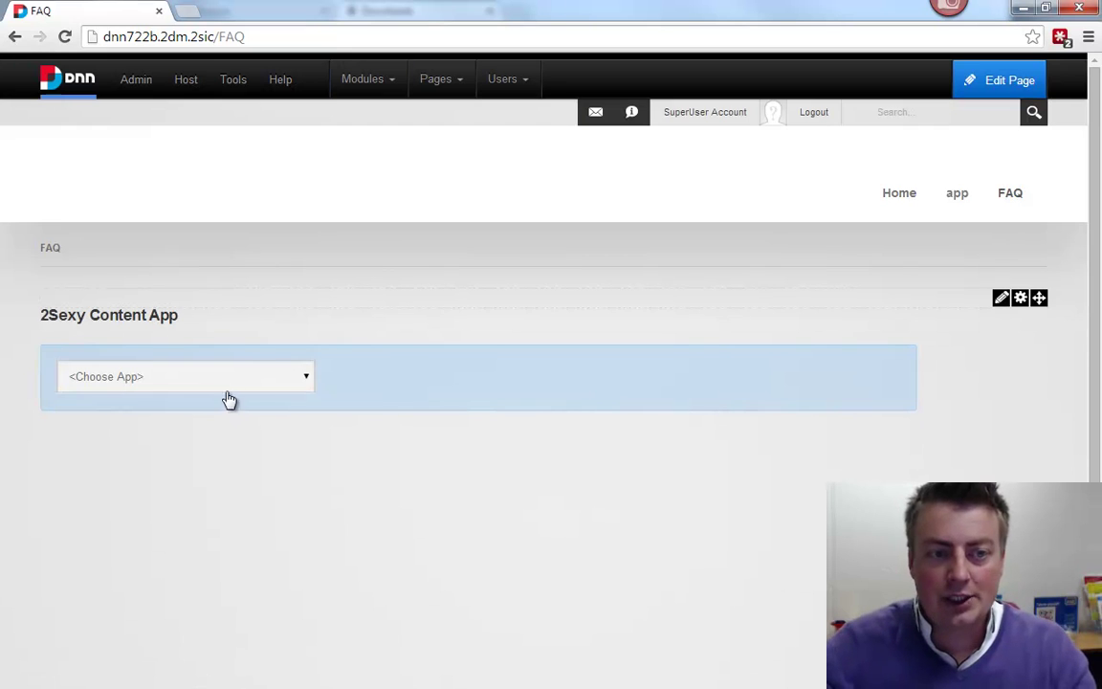
Step: Assign the Simple Parent-Child with 2 pages app with its List template to the FAQ module
left_click(233, 386)
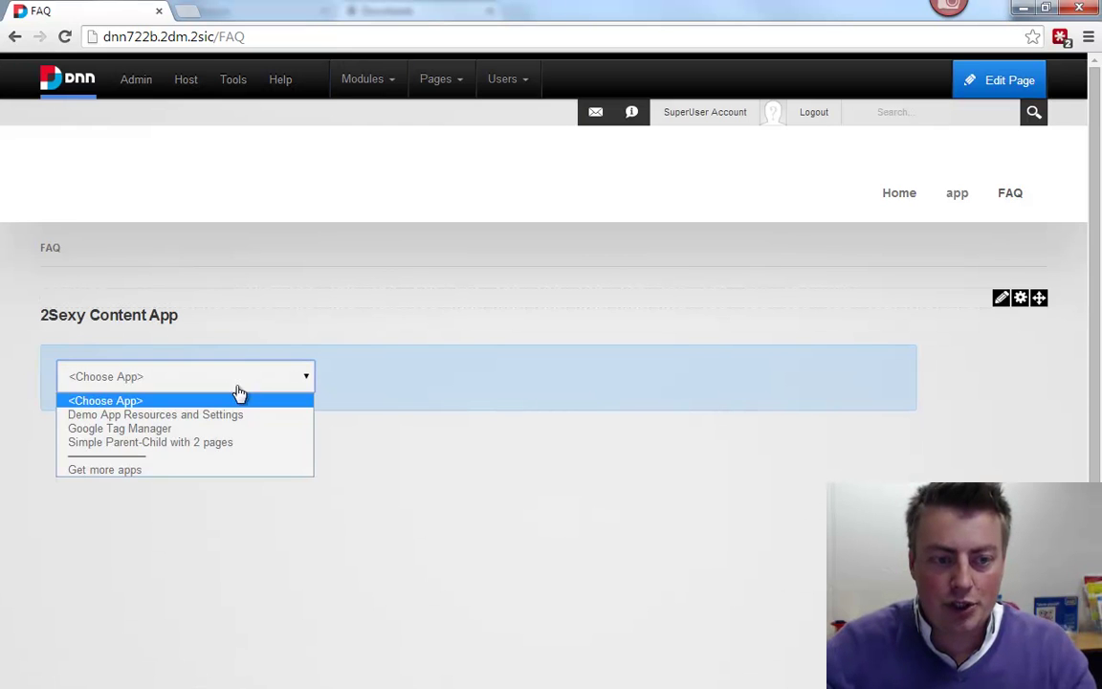
left_click(240, 443)
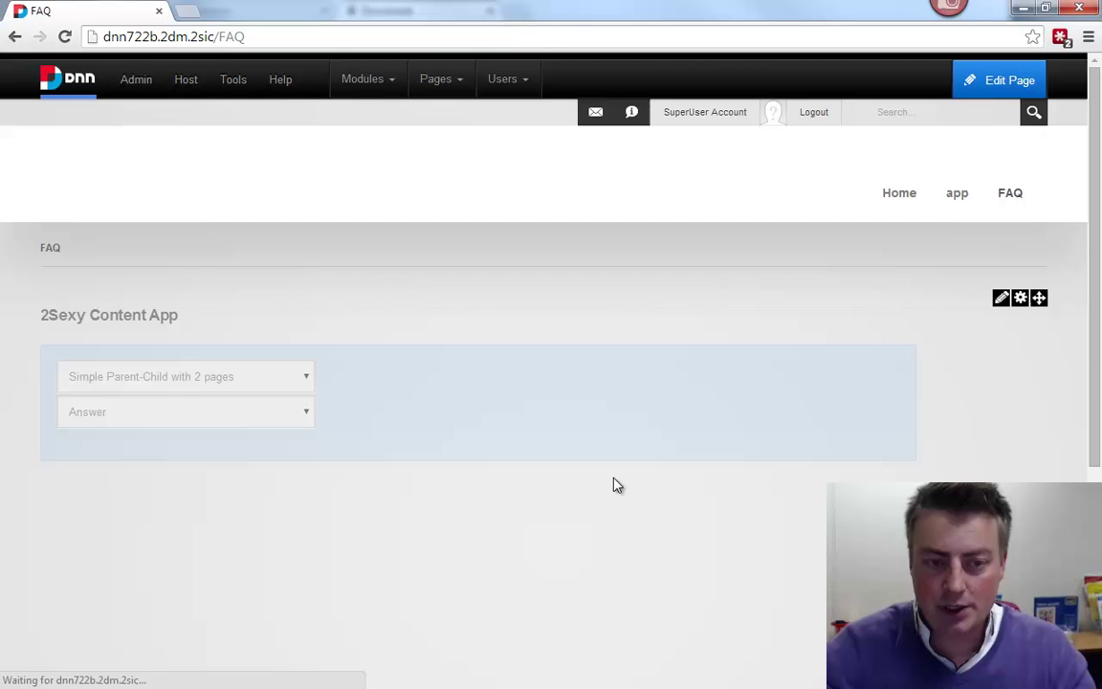
left_click(305, 425)
left_click(166, 466)
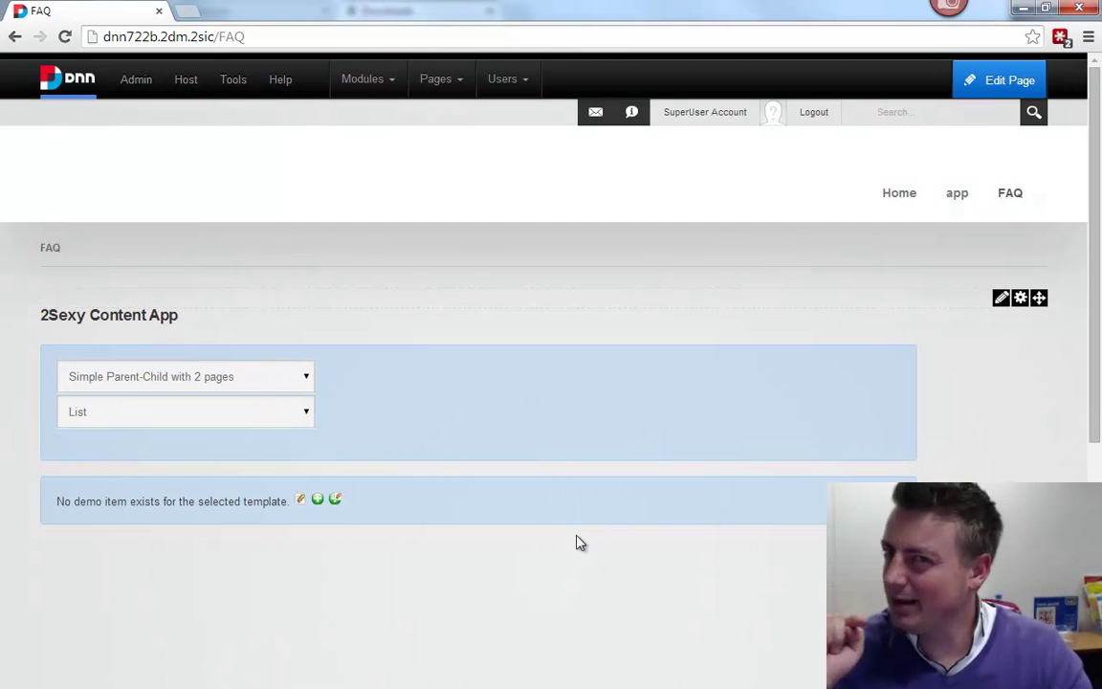
Step: Create the question 'I hope this really works!' with answer 'Yea!!!' and save it
scroll(316, 536, "down", 2)
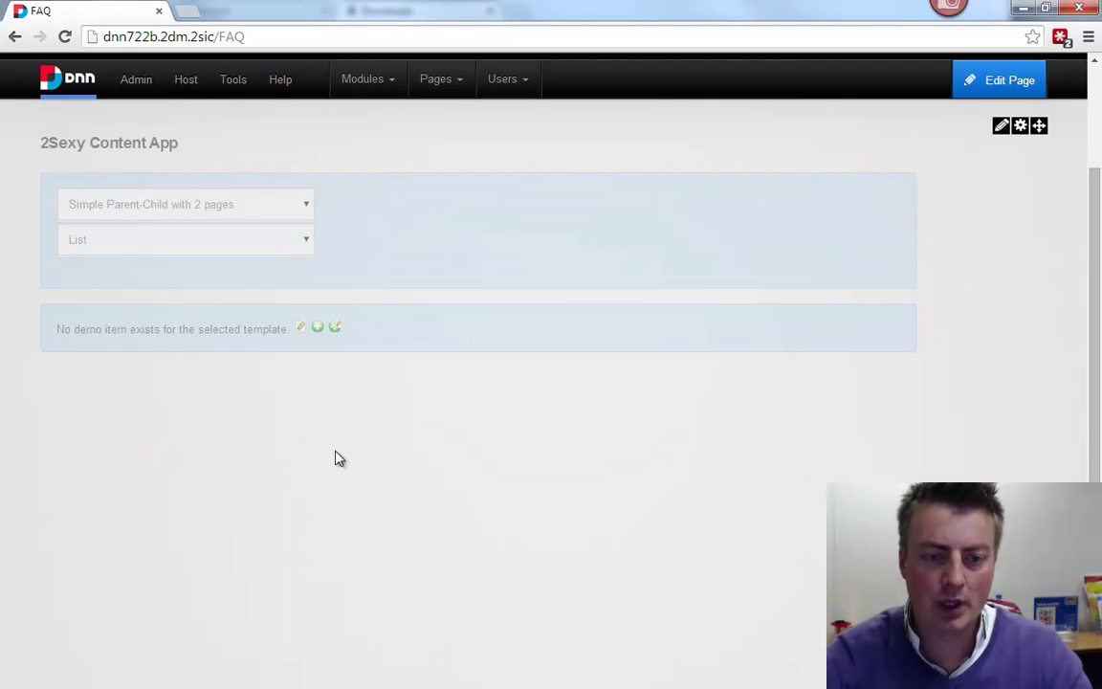
left_click(335, 328)
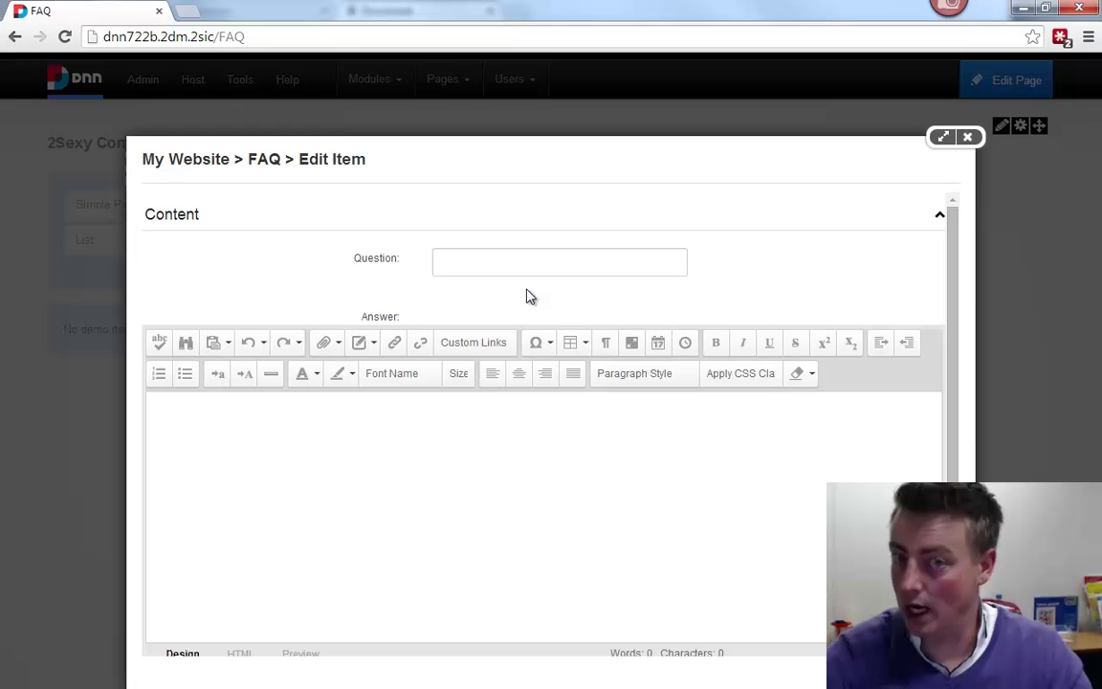
left_click(522, 265)
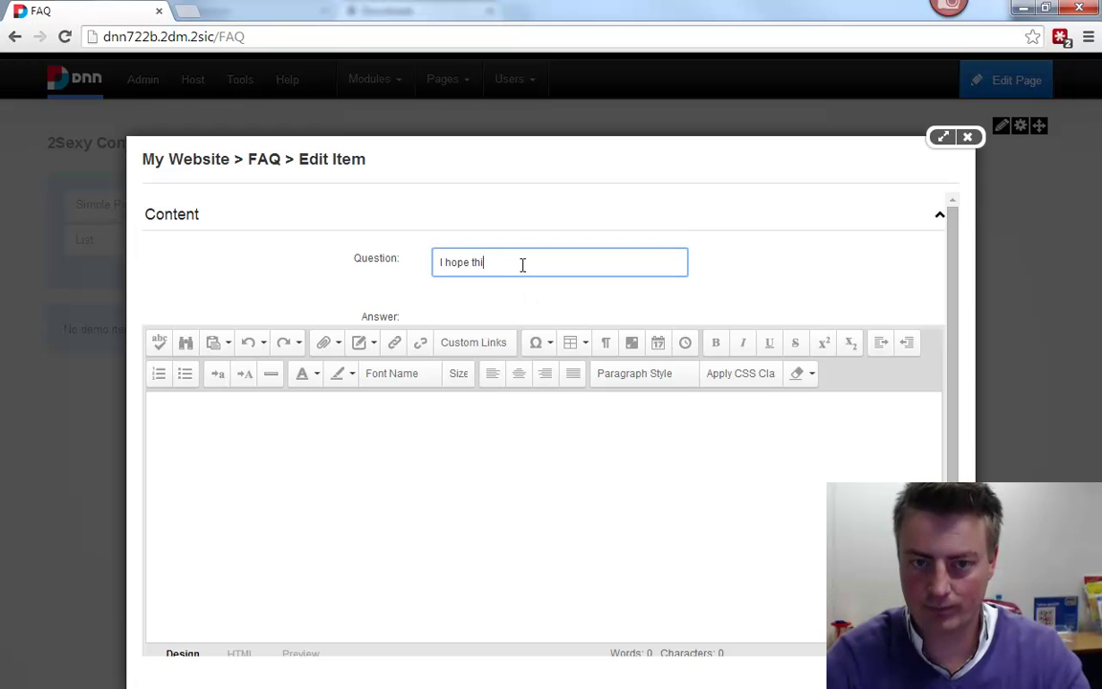
type("I hope this really works")
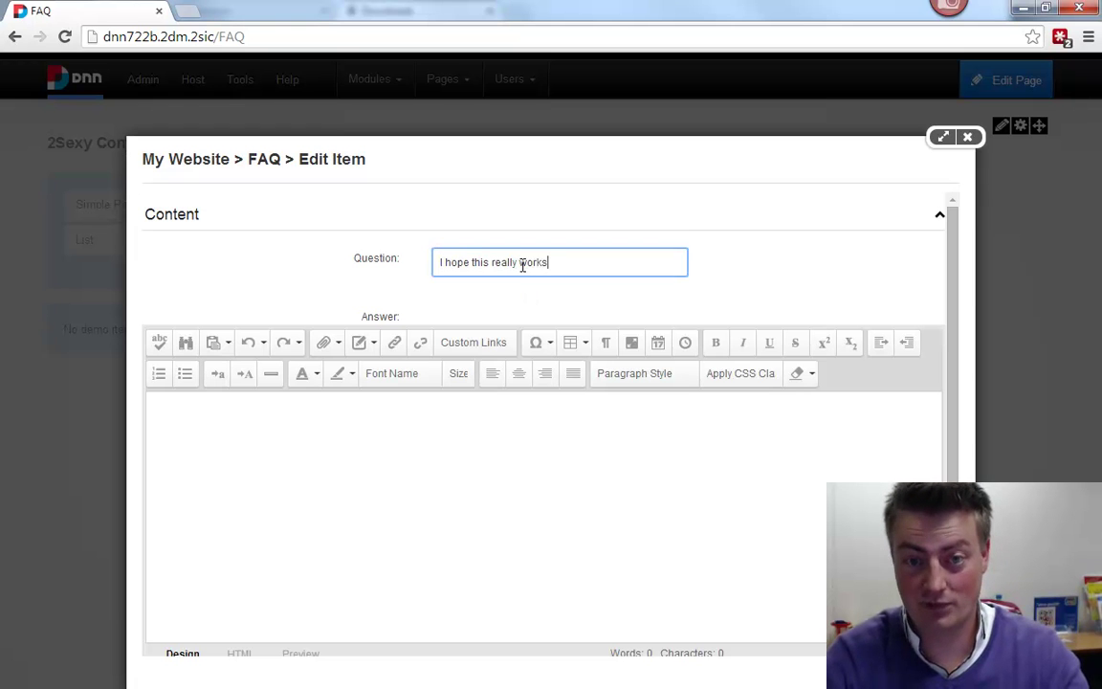
type("!")
left_click(484, 440)
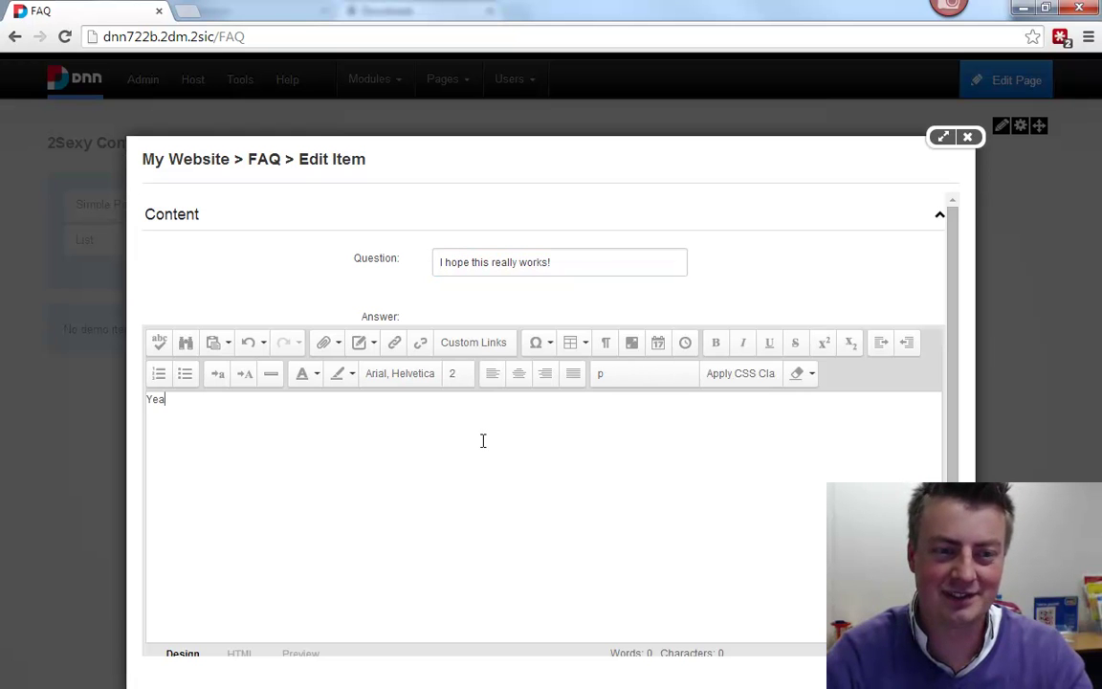
type("Yea!!!!")
scroll(484, 440, "down", 3)
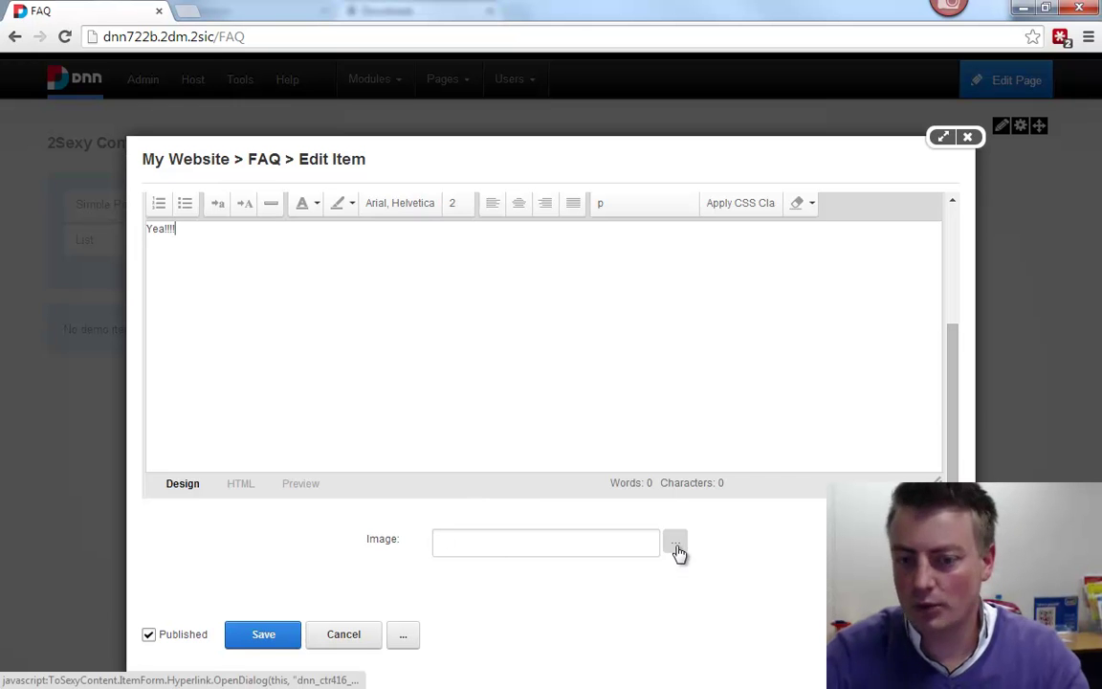
left_click(270, 638)
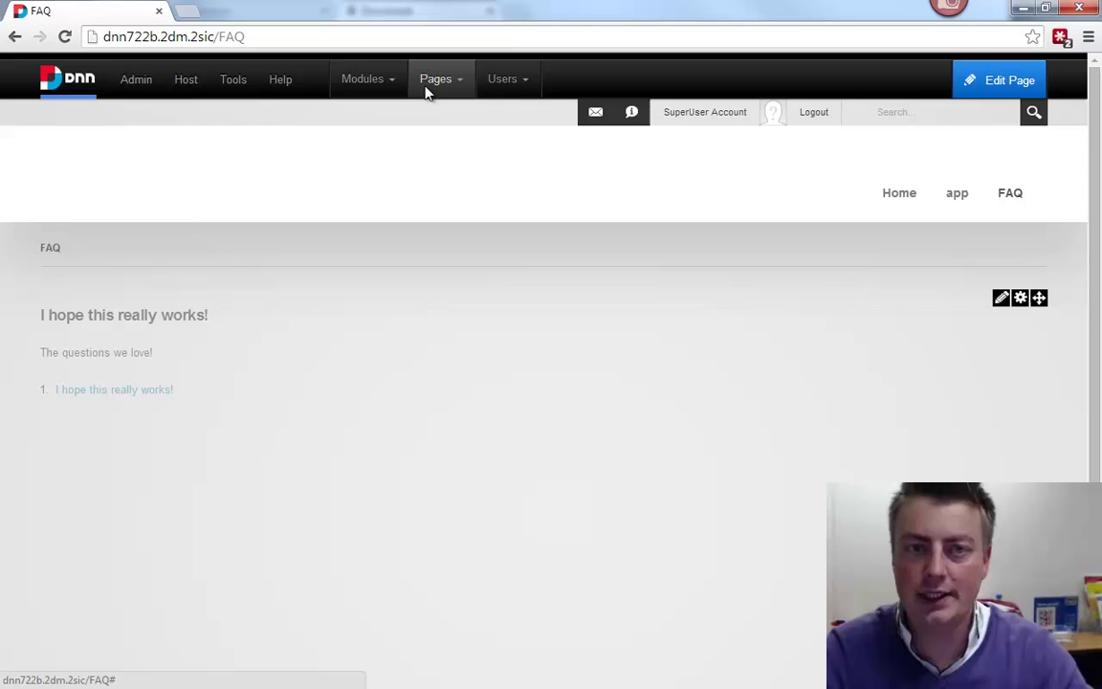
Step: Start a new page with name, title and URL all set to 'Antwort'
mouse_move(443, 96)
left_click(456, 130)
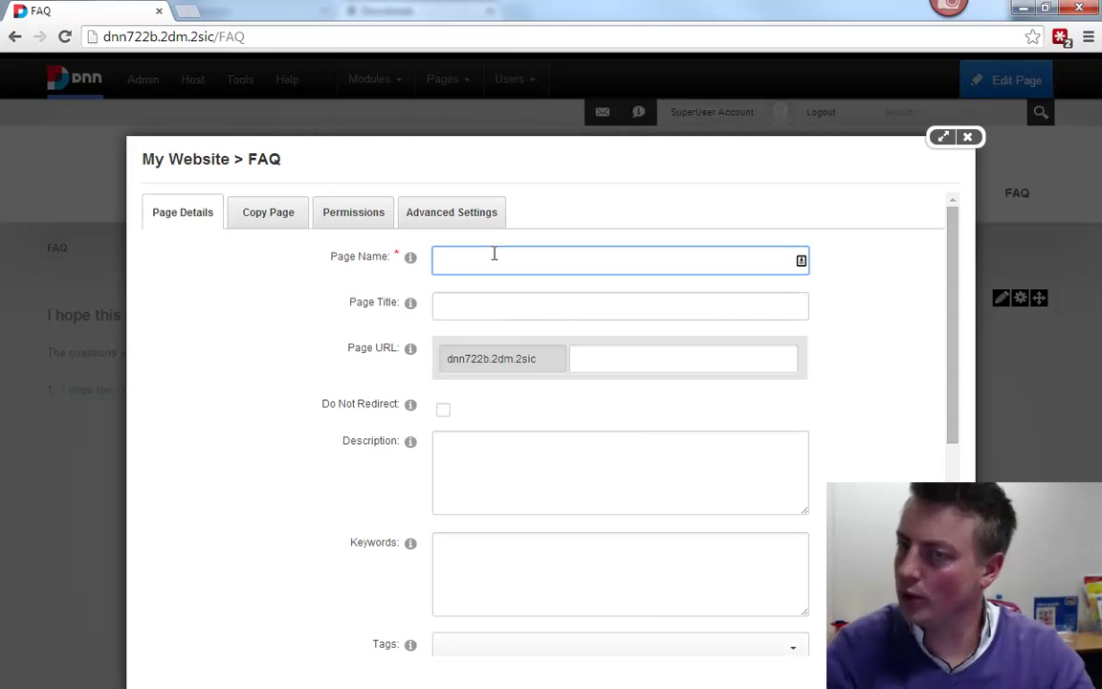
type("D")
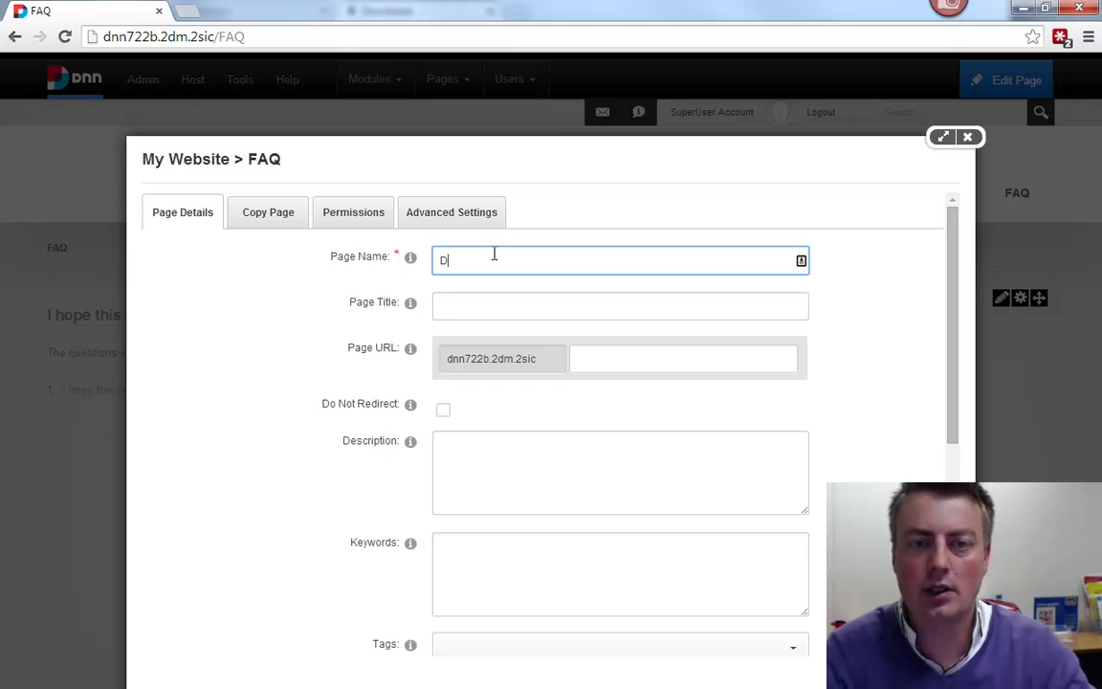
key("BackSpace")
type("Antwort")
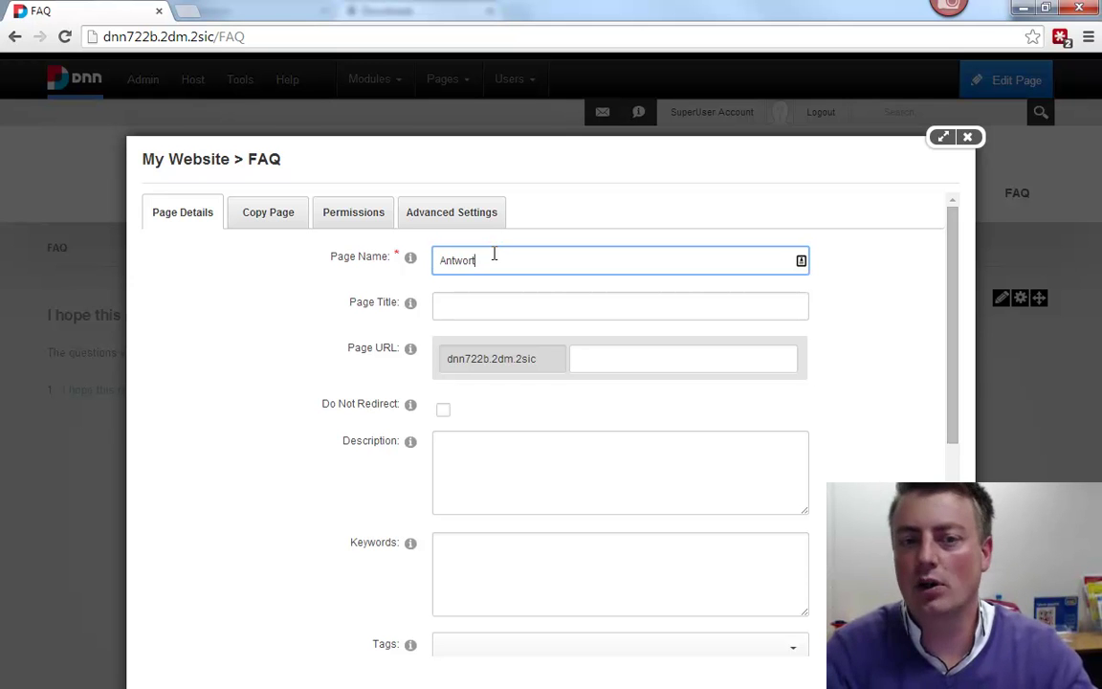
key("Tab")
type("Antwort")
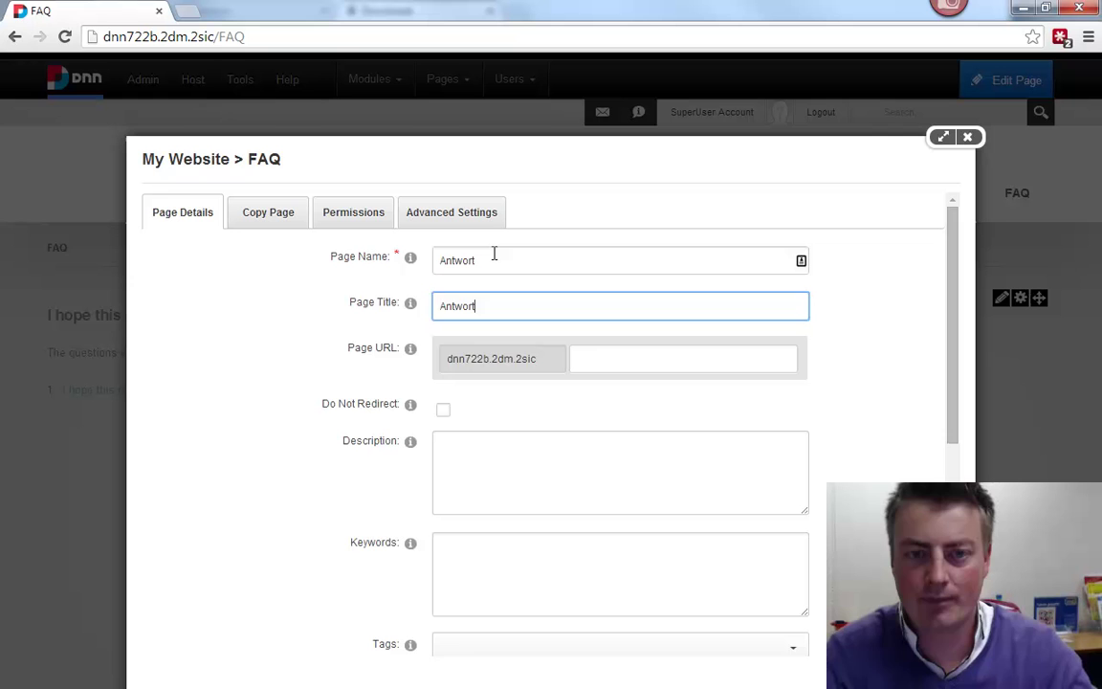
key("Tab")
key("Tab")
type("Antwort")
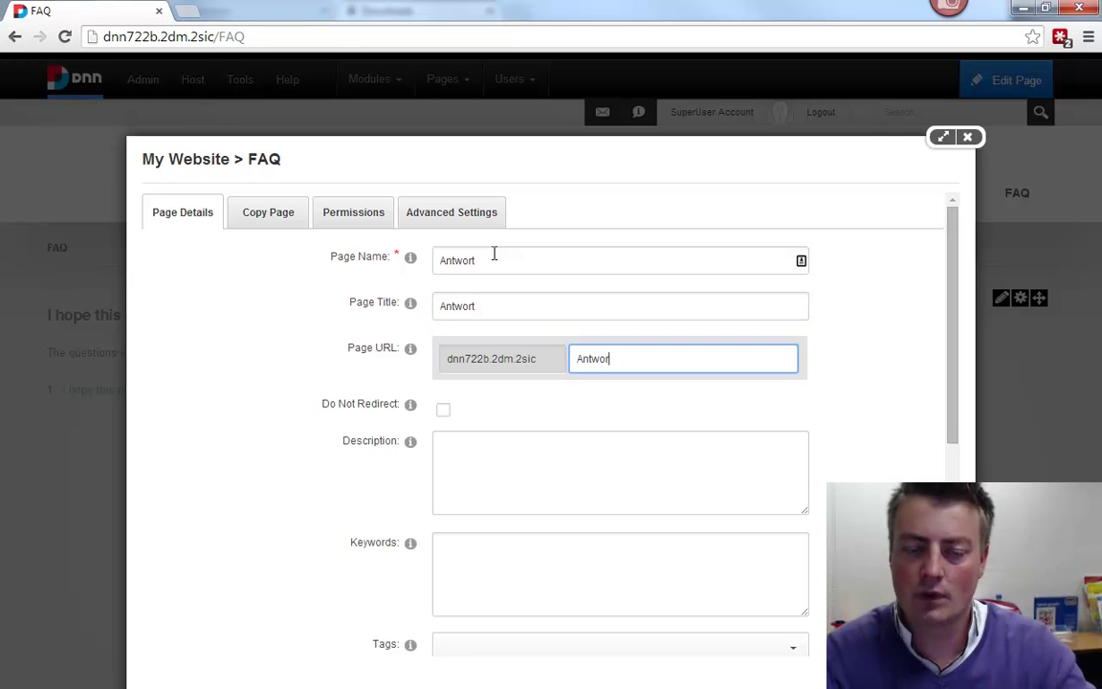
Step: Give All Users view permission, exclude the page from the menu, and add the Antwort page
left_click(342, 205)
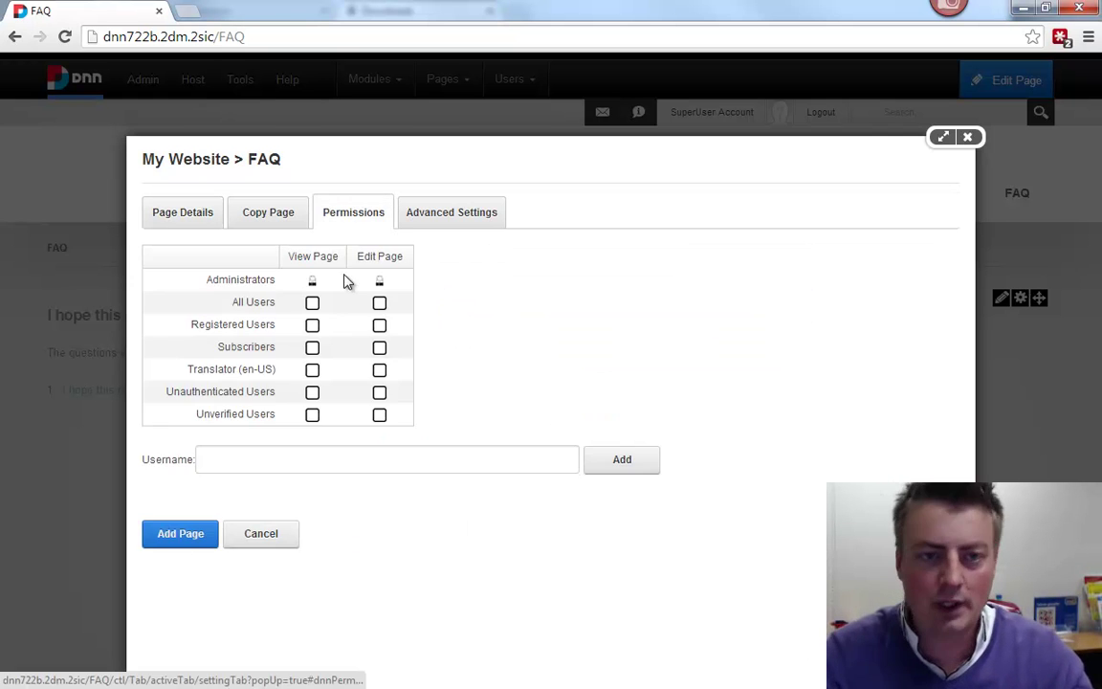
left_click(311, 299)
left_click(192, 215)
scroll(280, 313, "down", 4)
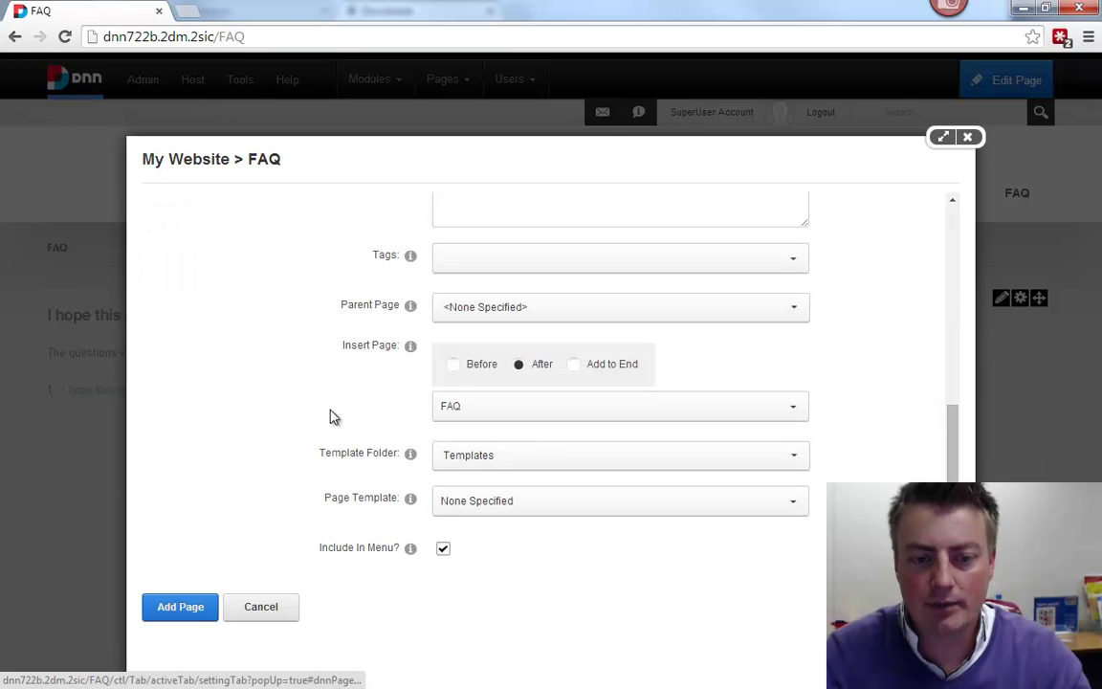
left_click(444, 551)
left_click(194, 608)
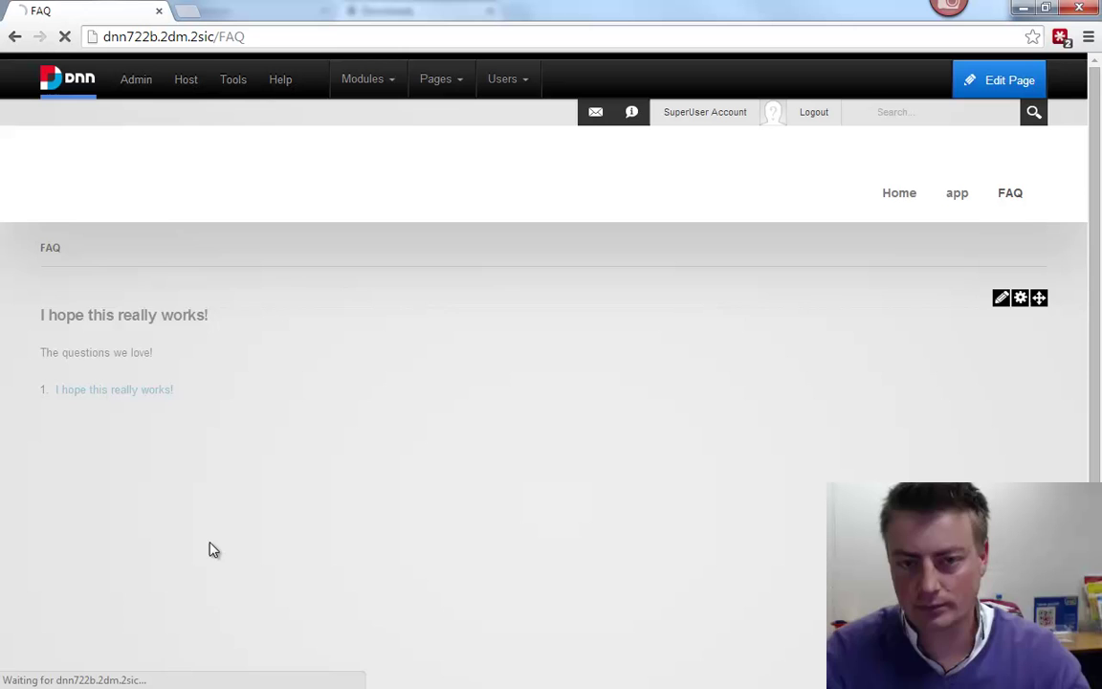
Step: Add an App module running Simple Parent-Child with 2 pages to the Antwort page, then return to FAQ
mouse_move(380, 80)
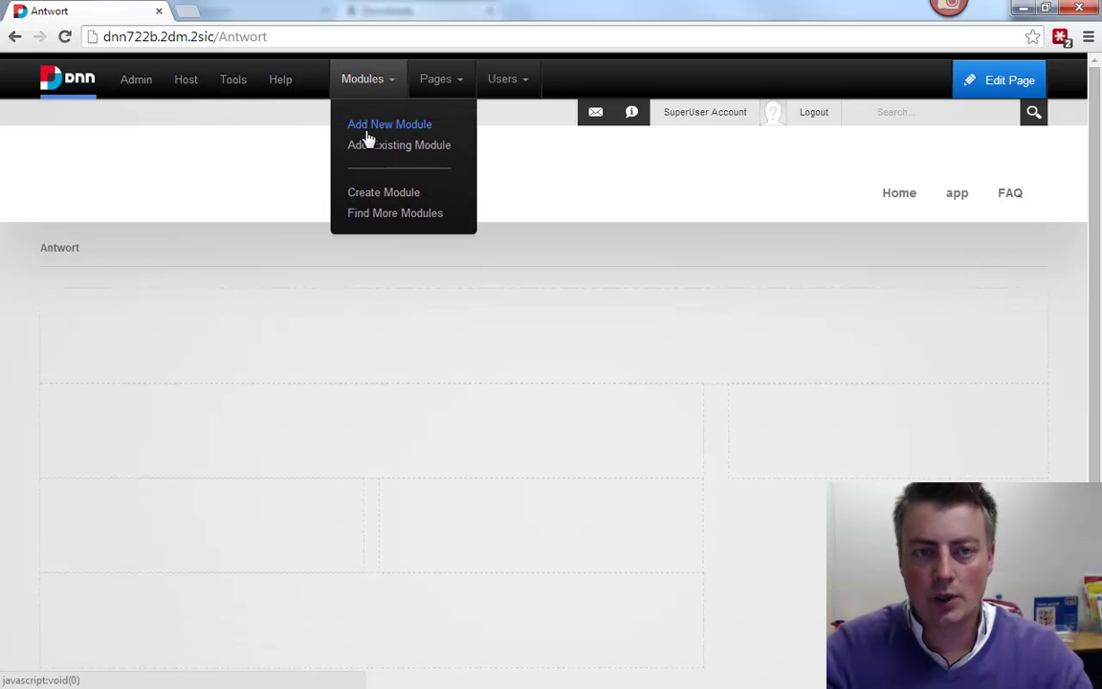
left_click(376, 132)
left_click_drag(193, 215, 216, 570)
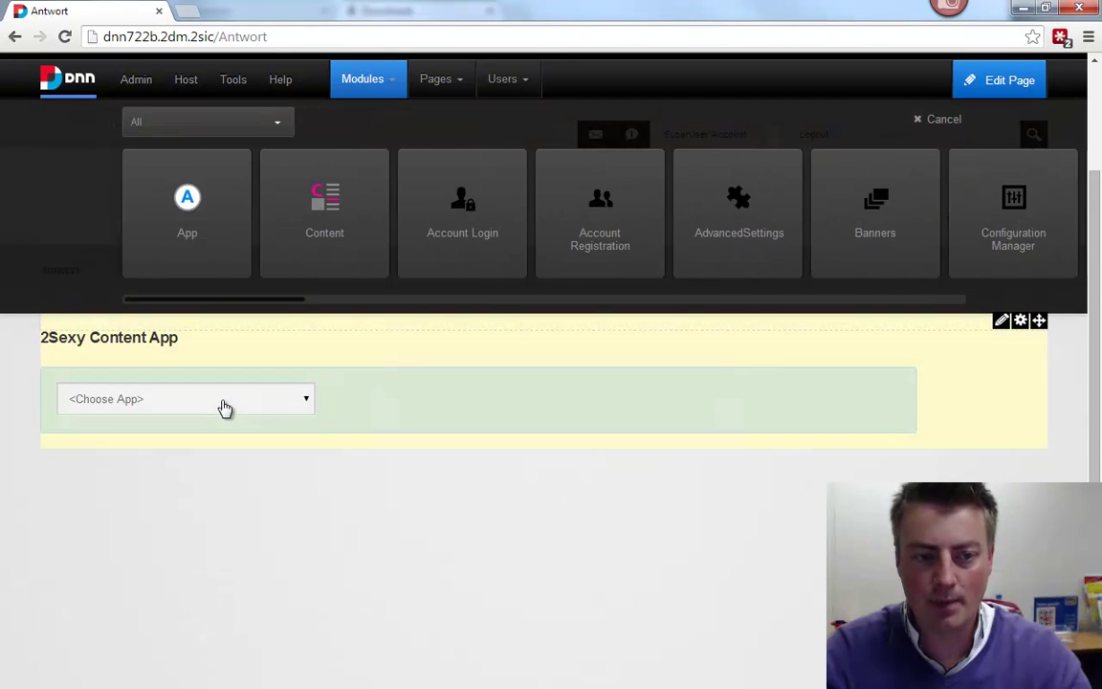
left_click(224, 405)
left_click(209, 465)
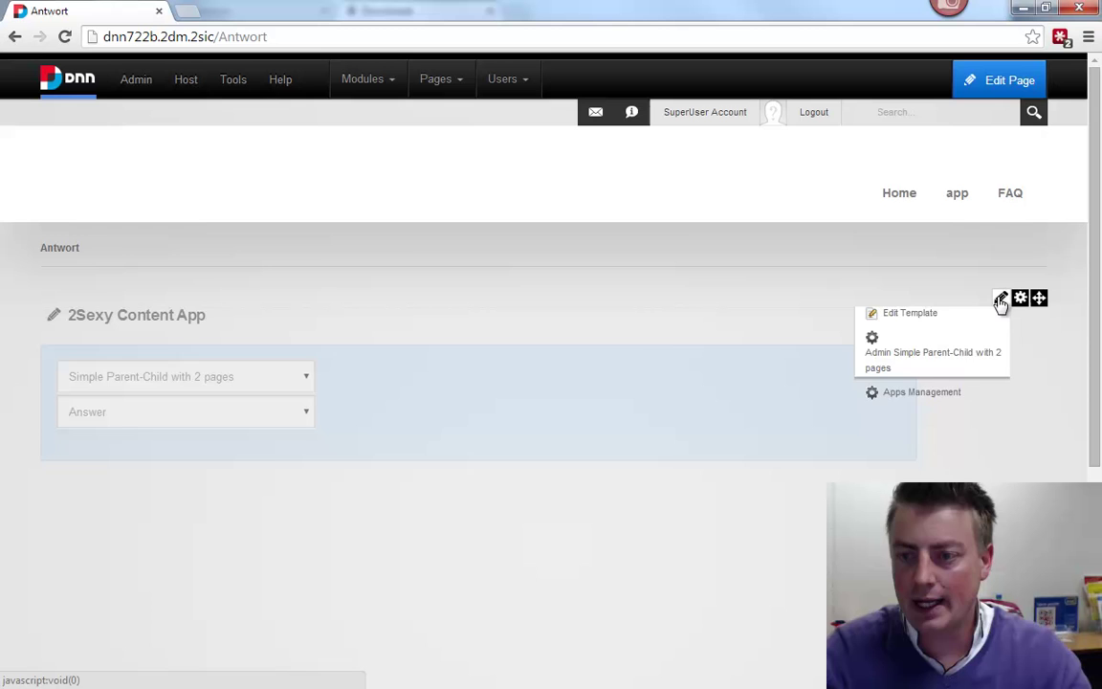
left_click(1013, 194)
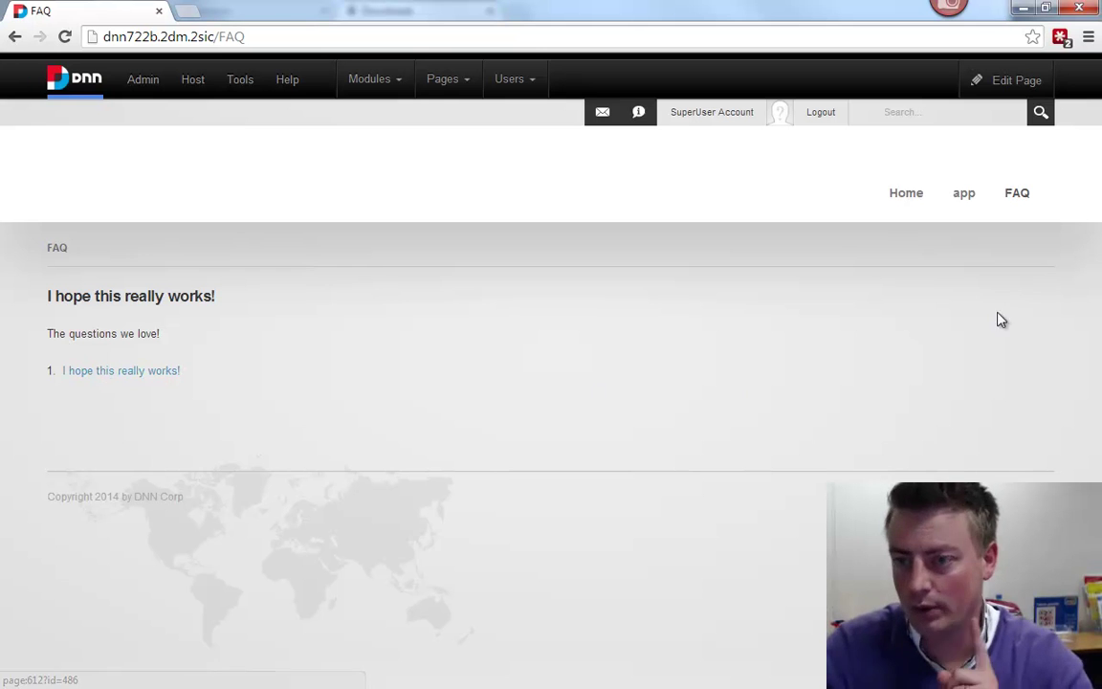
Step: In Apps Management, set the Simple Parent-Child app's DetailsPage to the Antwort page (Page:91) and save
mouse_move(1009, 80)
left_click(989, 132)
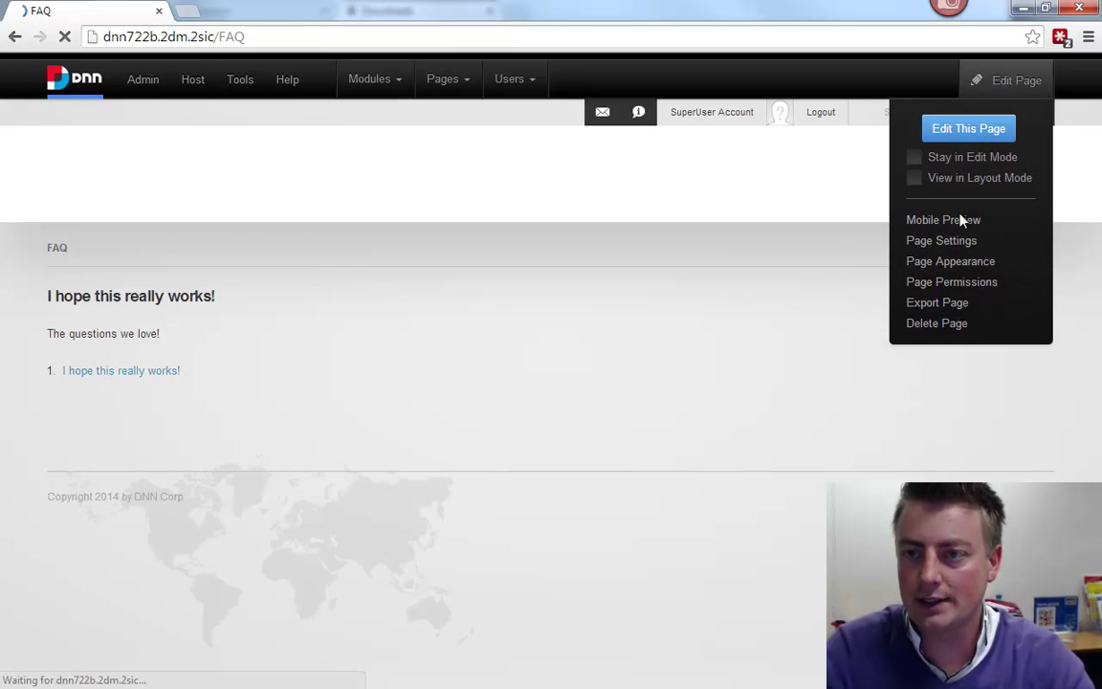
mouse_move(1005, 301)
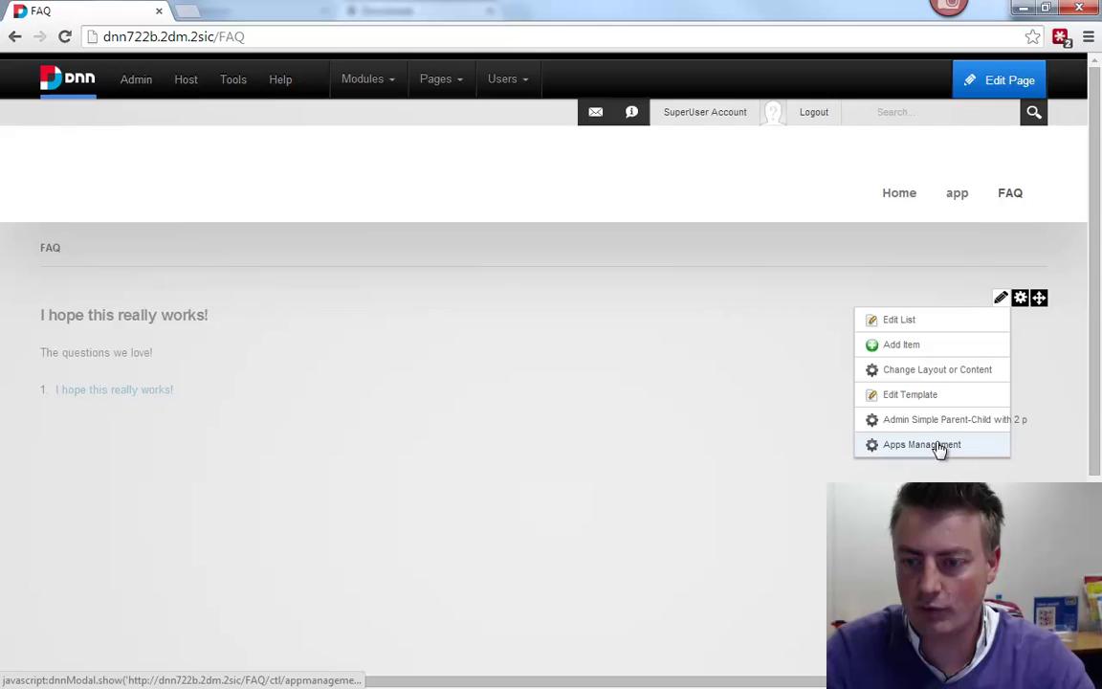
left_click(939, 447)
left_click(662, 452)
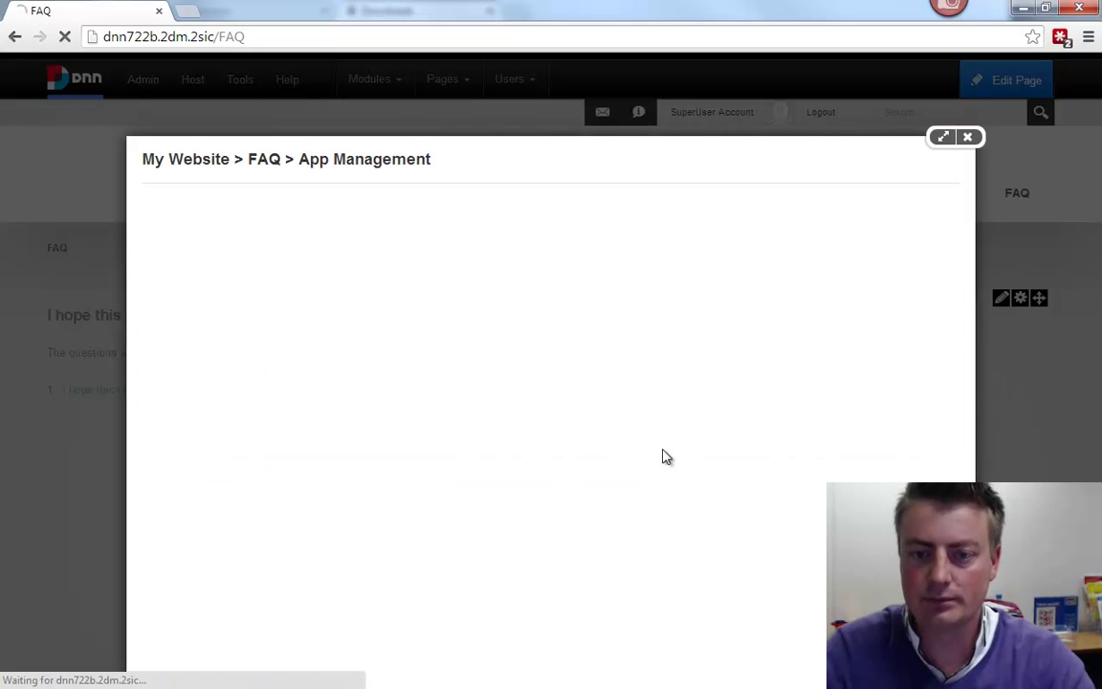
left_click(522, 268)
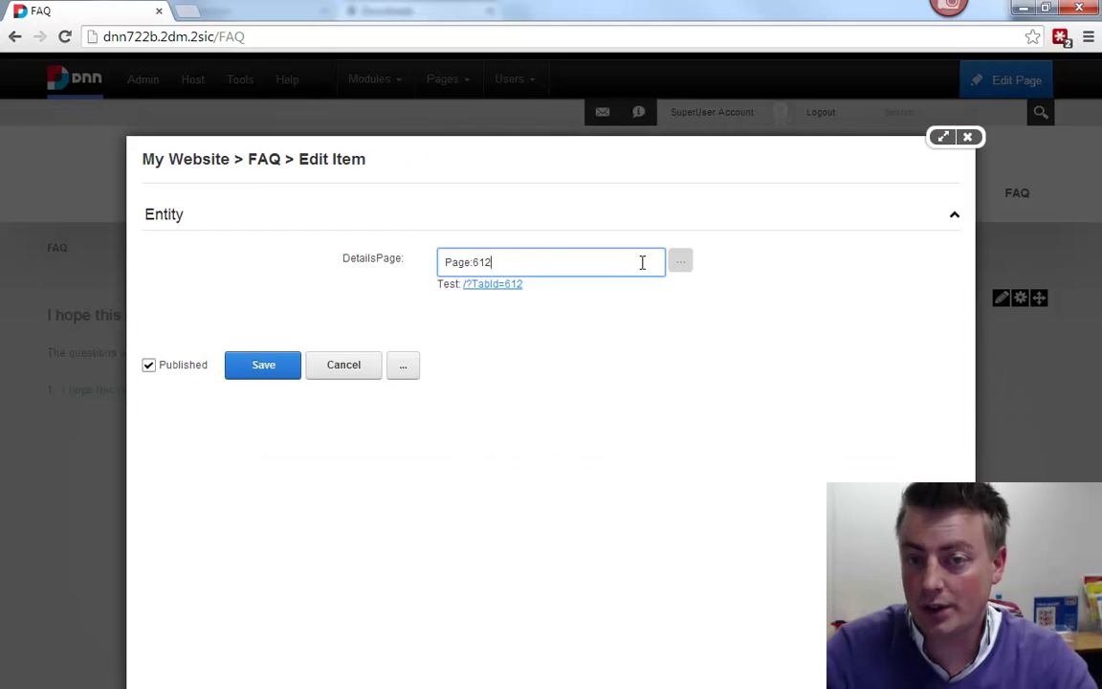
left_click(681, 263)
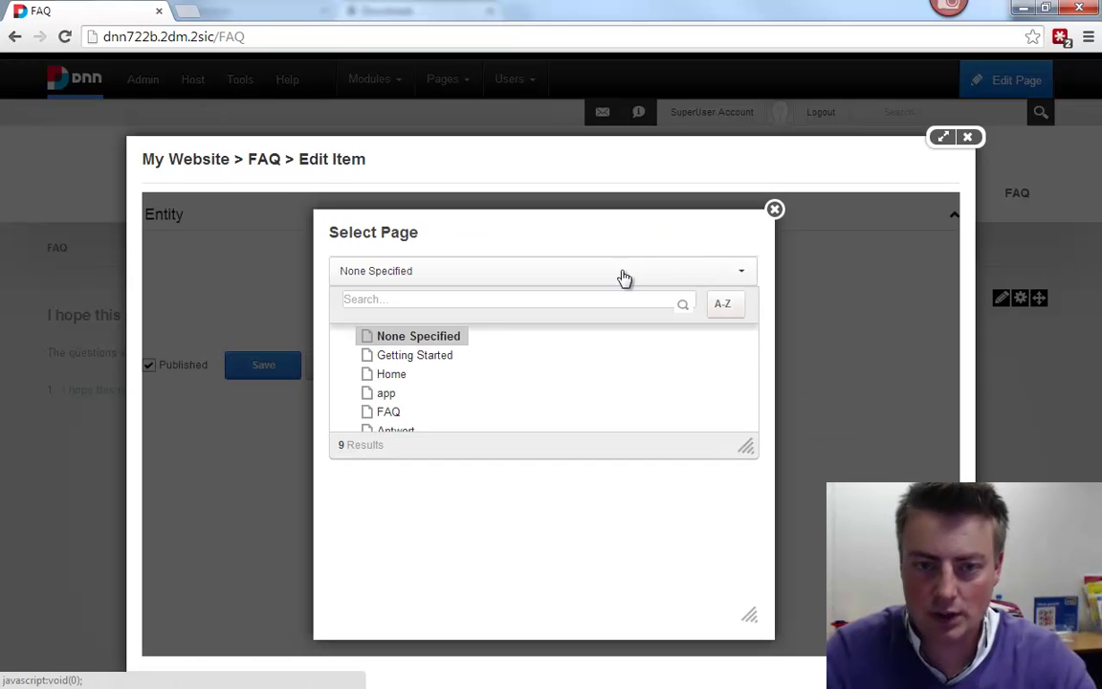
scroll(391, 399, "down", 1)
scroll(391, 399, "down", 1)
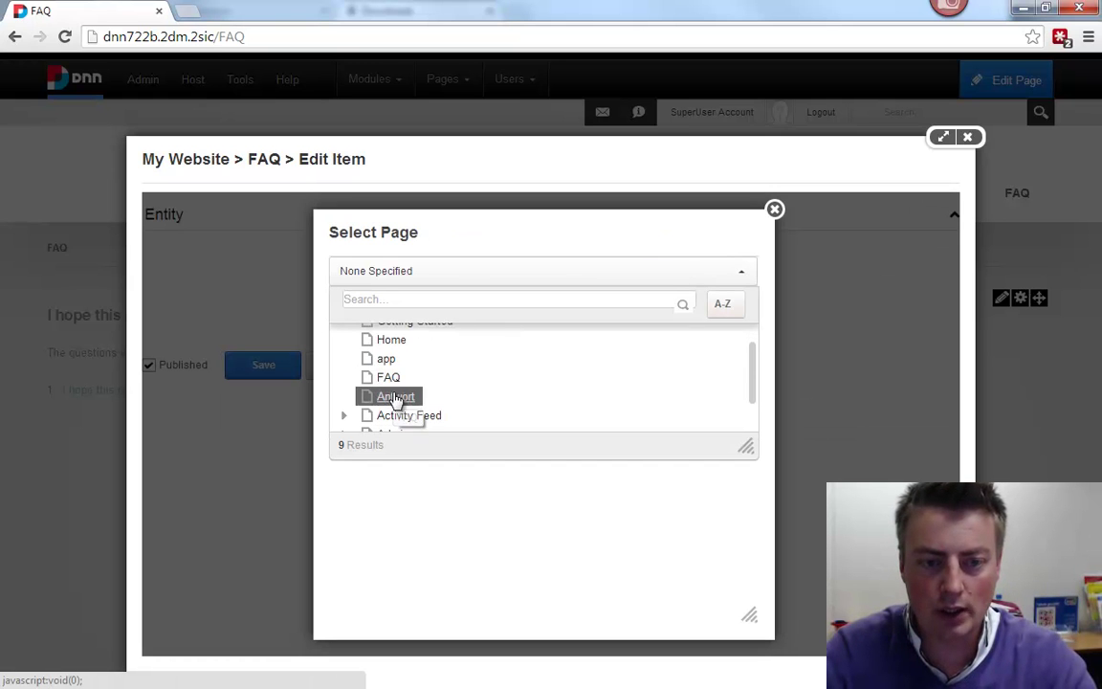
left_click(388, 398)
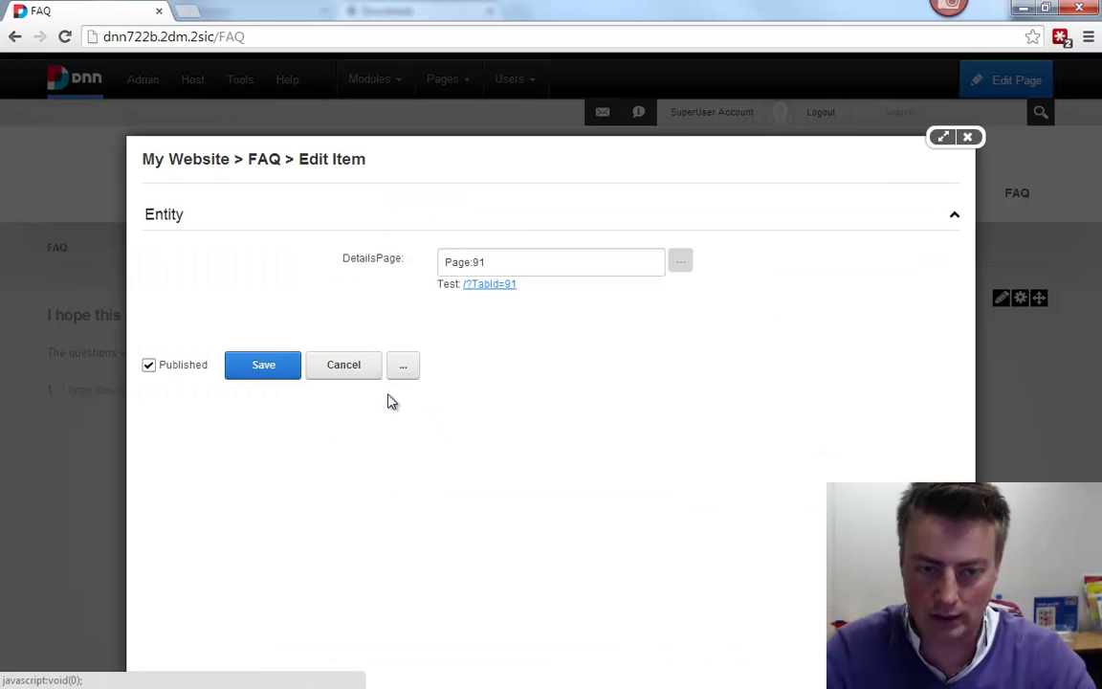
left_click(264, 365)
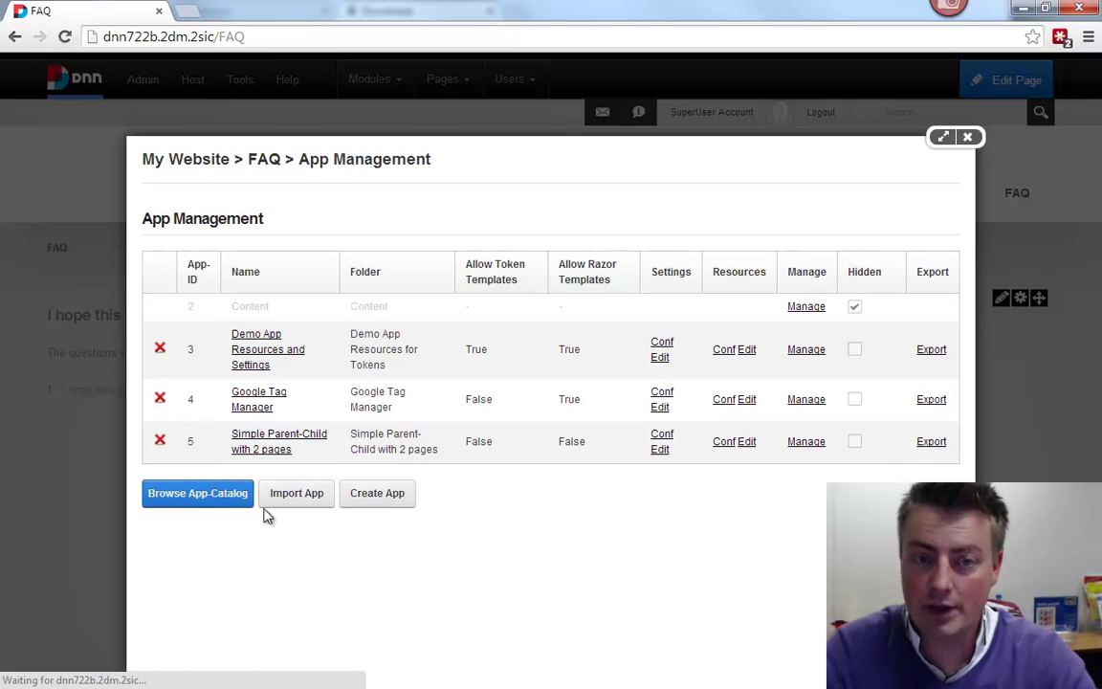
Step: Check twice that the FAQ question opens its Antwort answer in a lightbox, then return to the Process slide
left_click(967, 139)
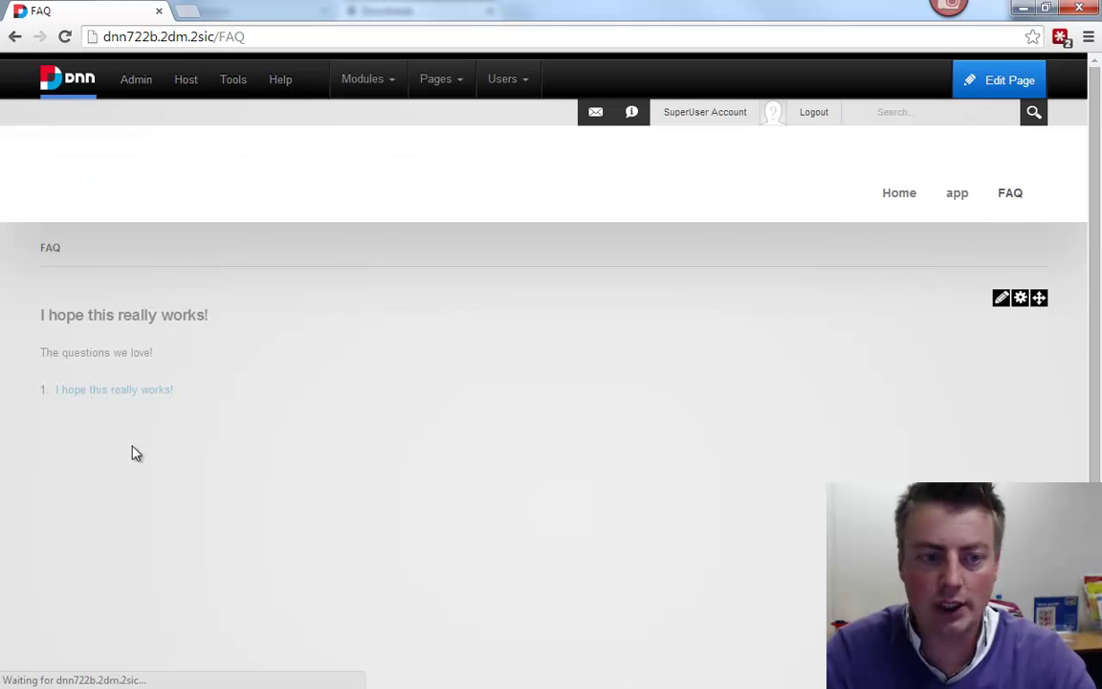
left_click(144, 398)
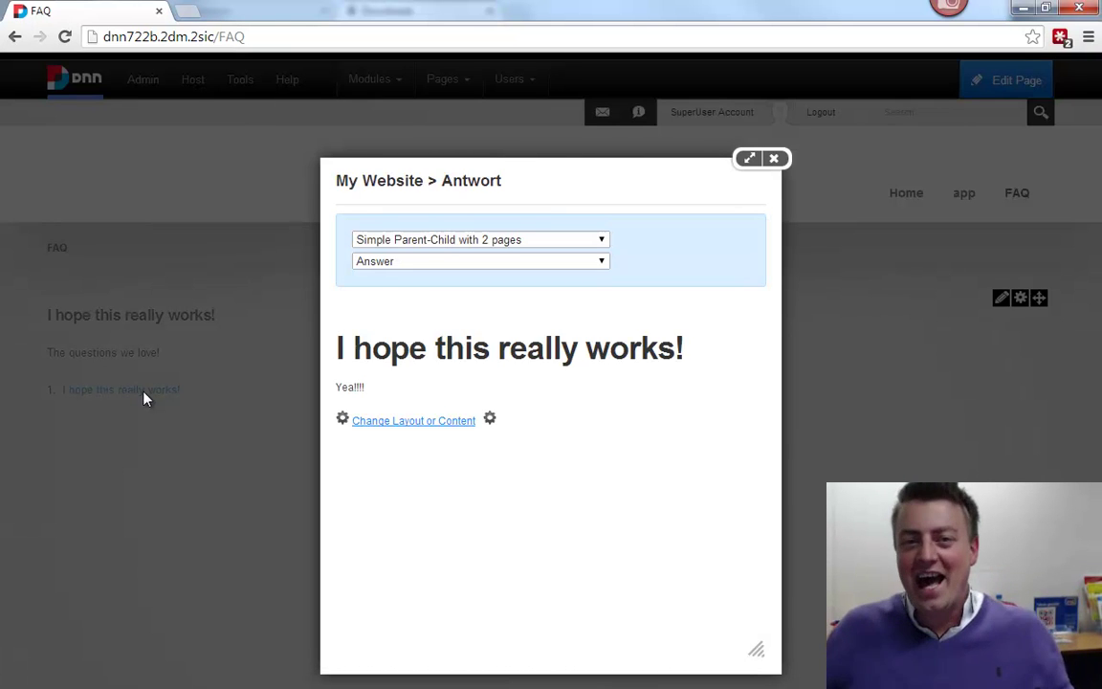
left_click(777, 158)
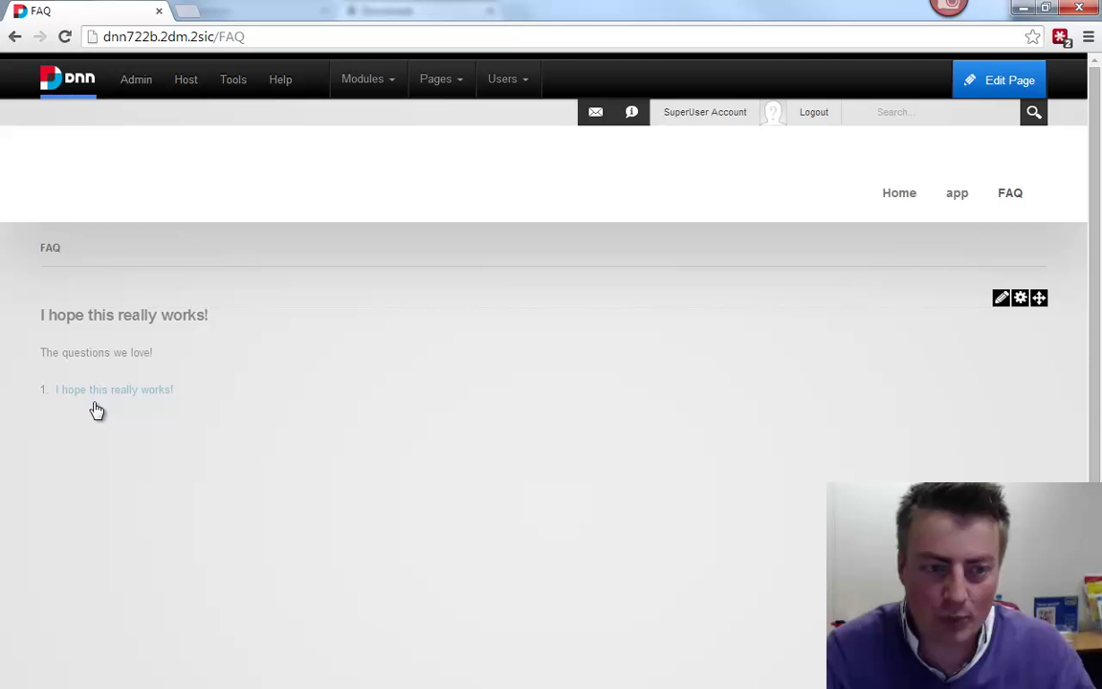
left_click(108, 388)
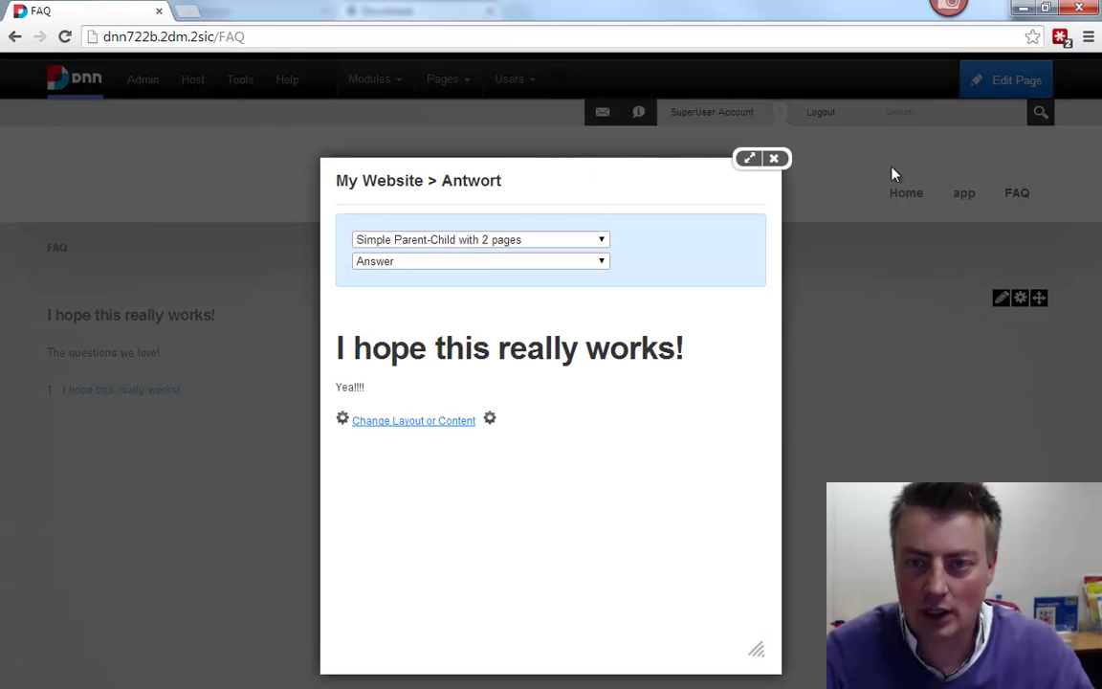
left_click(775, 159)
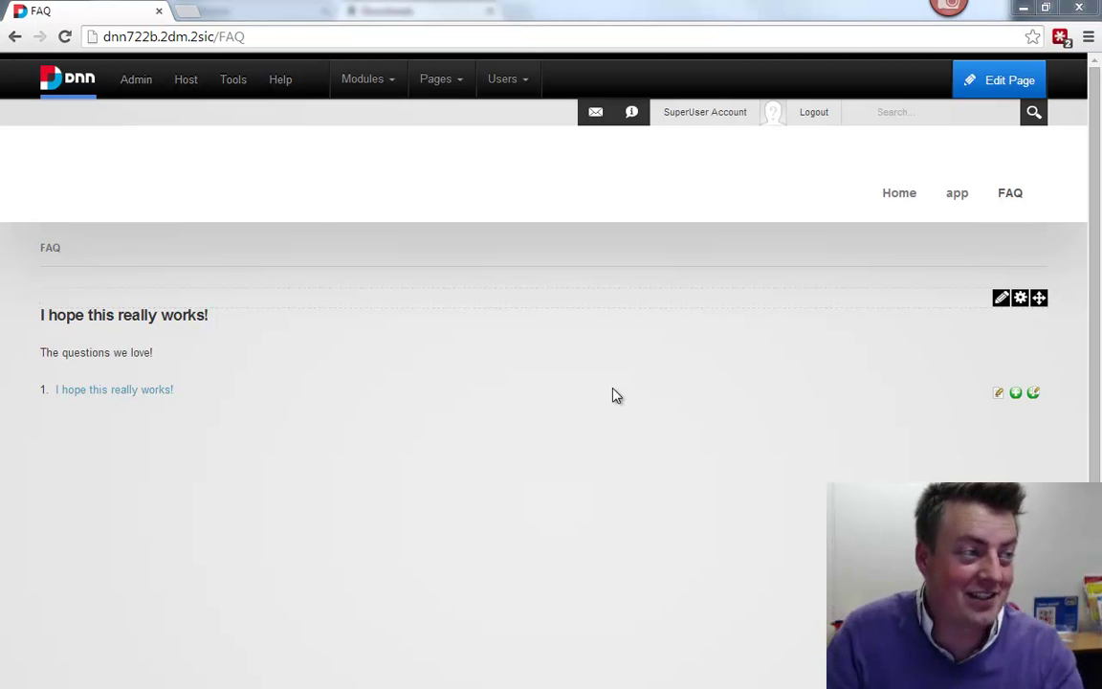
key("alt+Tab")
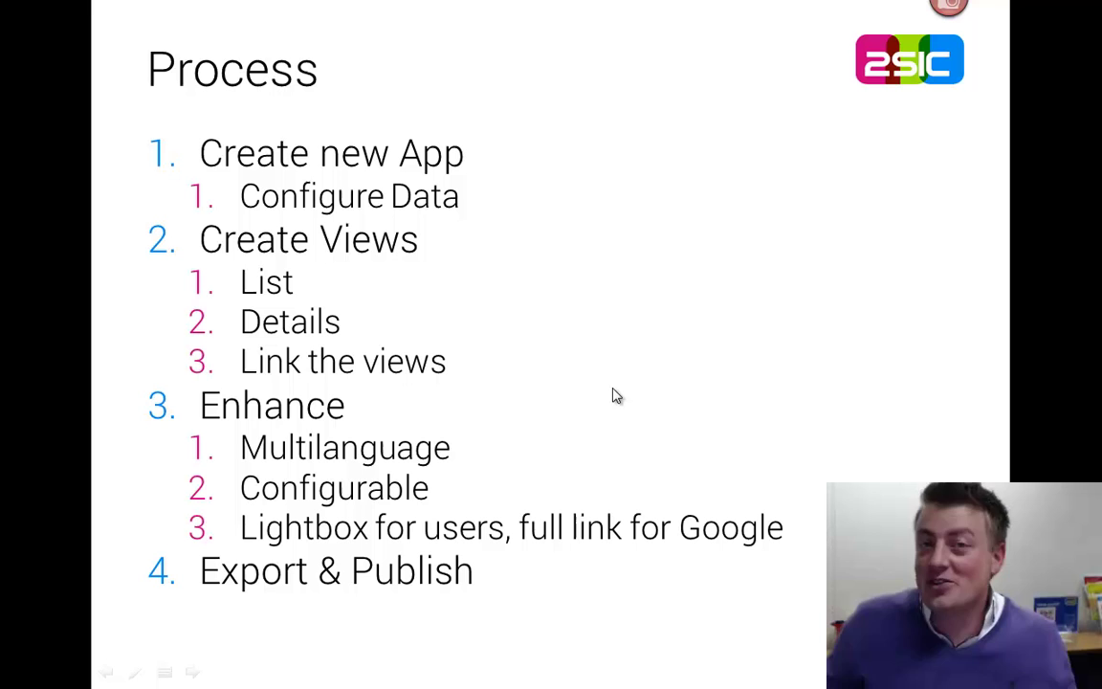